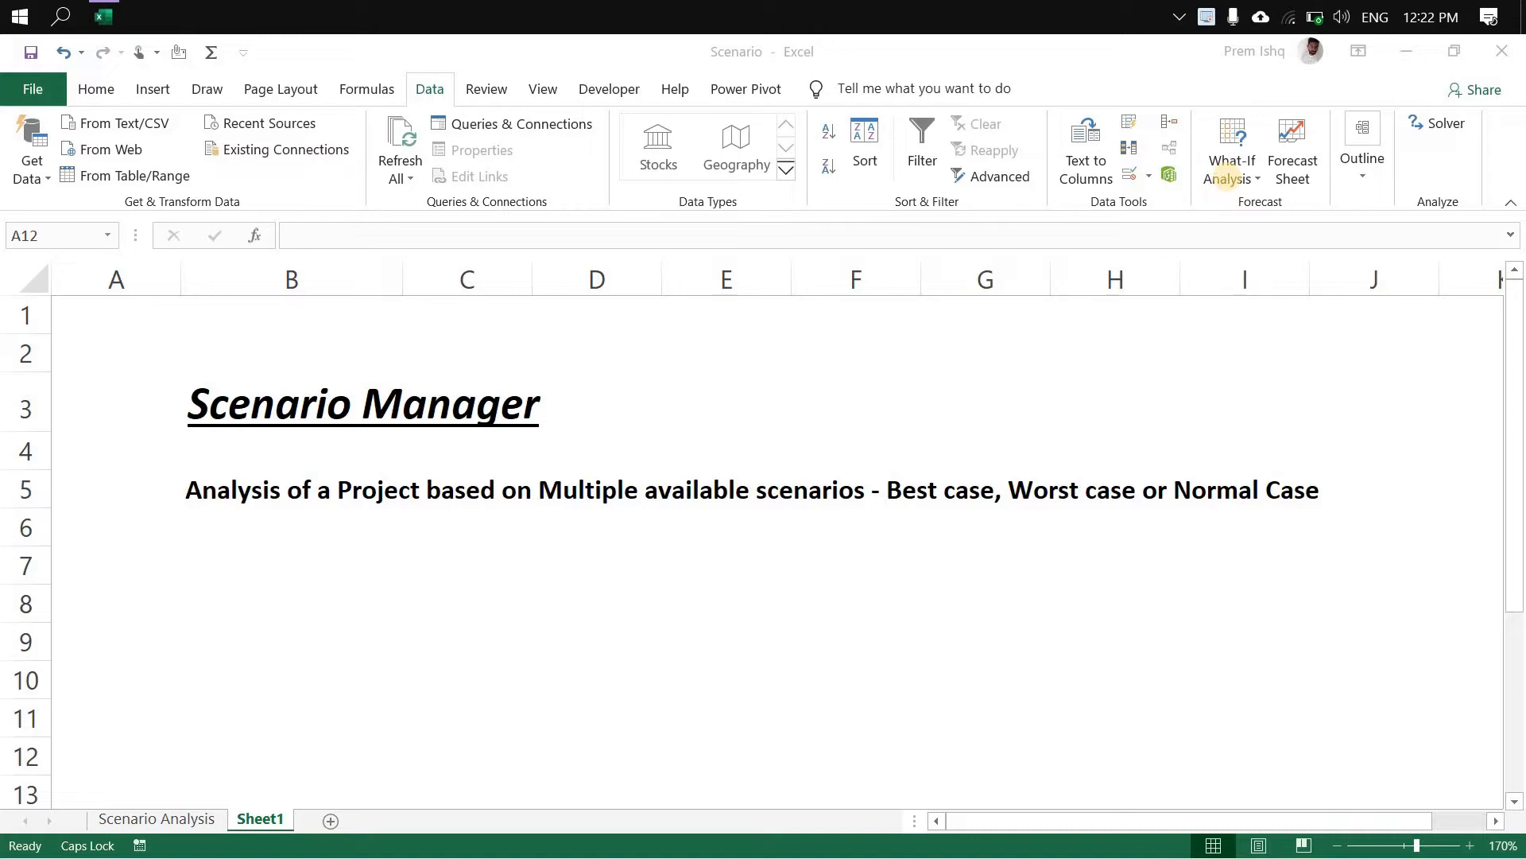
Switch to the Scenario Analysis worksheet.
{"action": "left_click", "coordinate": [1227, 176]}
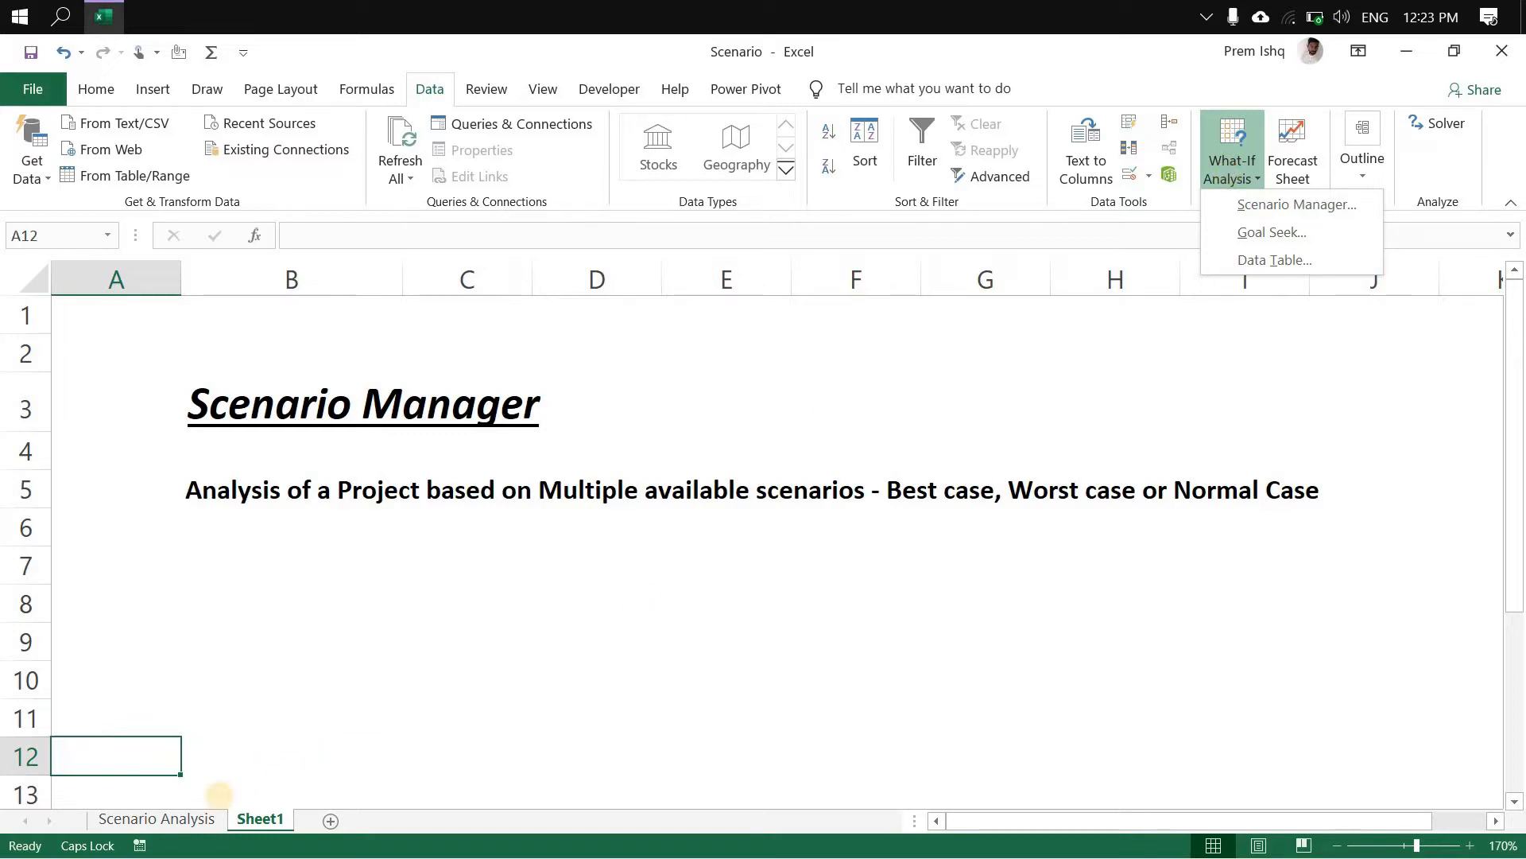
{"action": "left_click", "coordinate": [172, 818]}
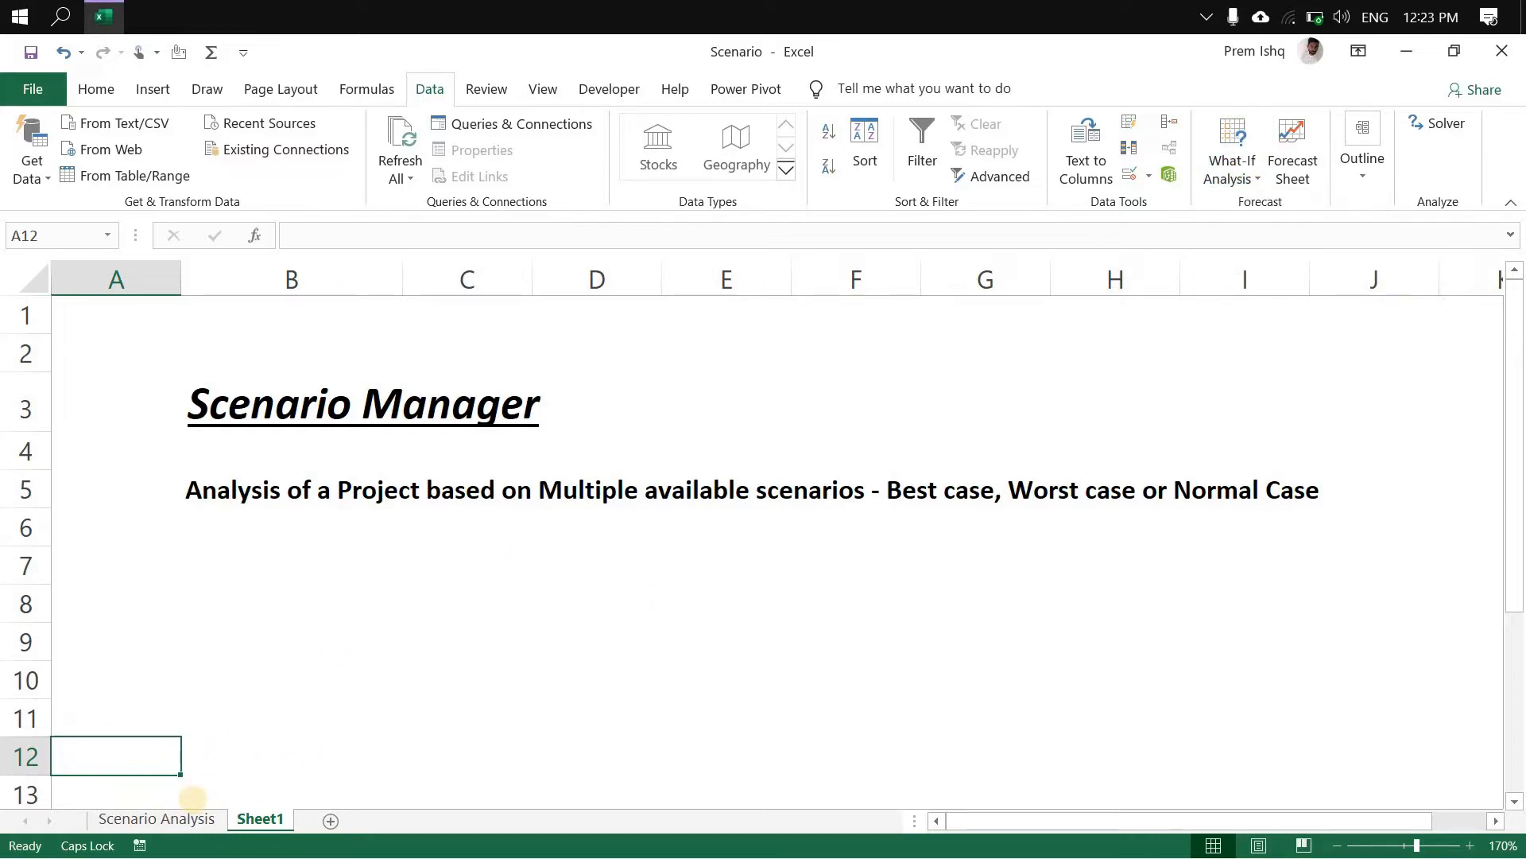
{"action": "left_click", "coordinate": [192, 818]}
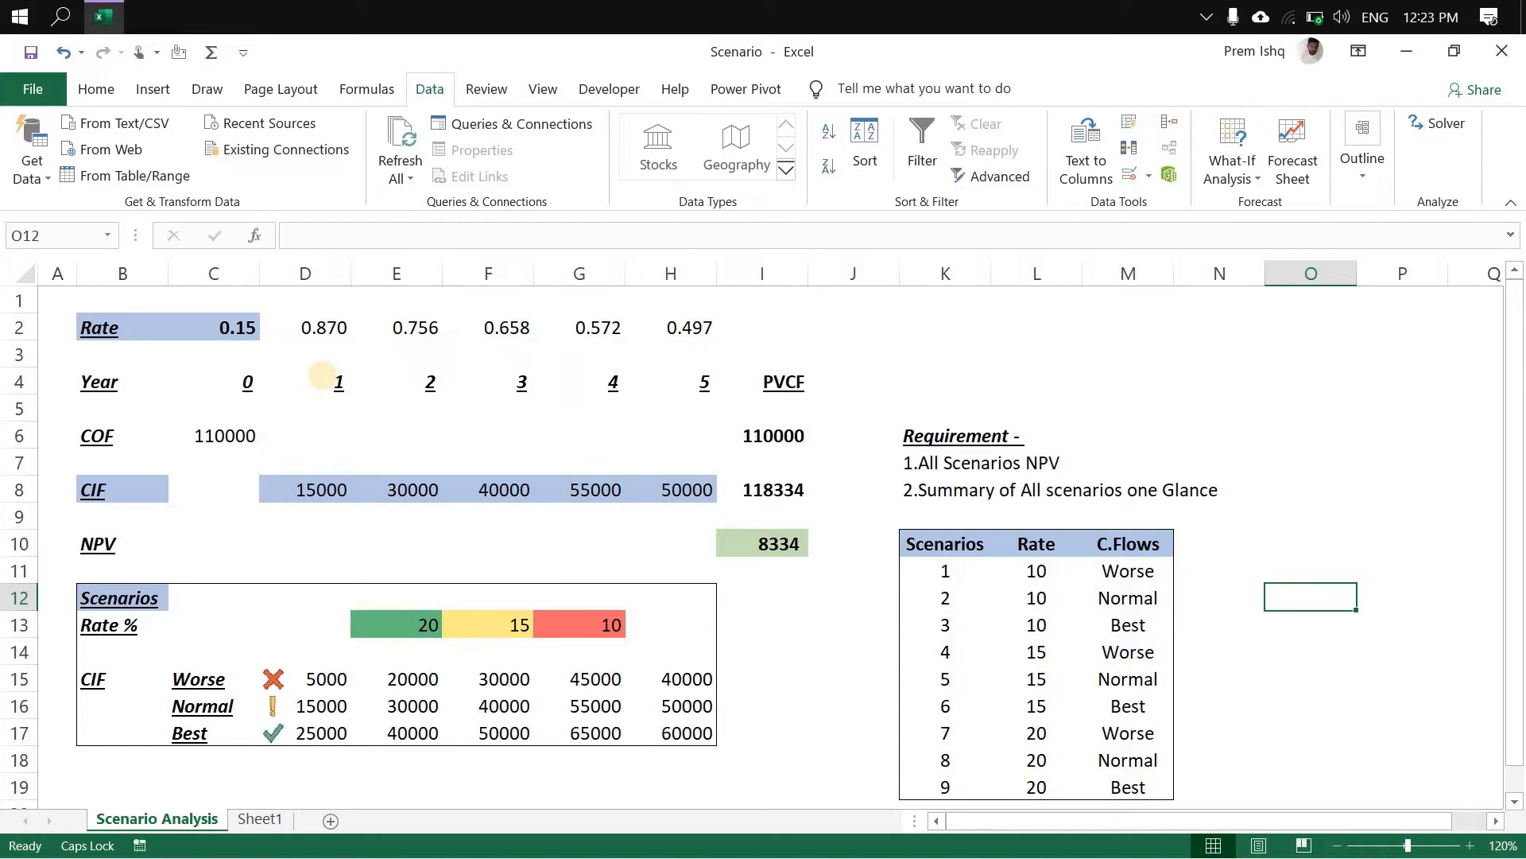
Review the project's input cells: cash outflow in C6, first-year cash inflow in D8 and rate in C2.
{"action": "left_click", "coordinate": [213, 439]}
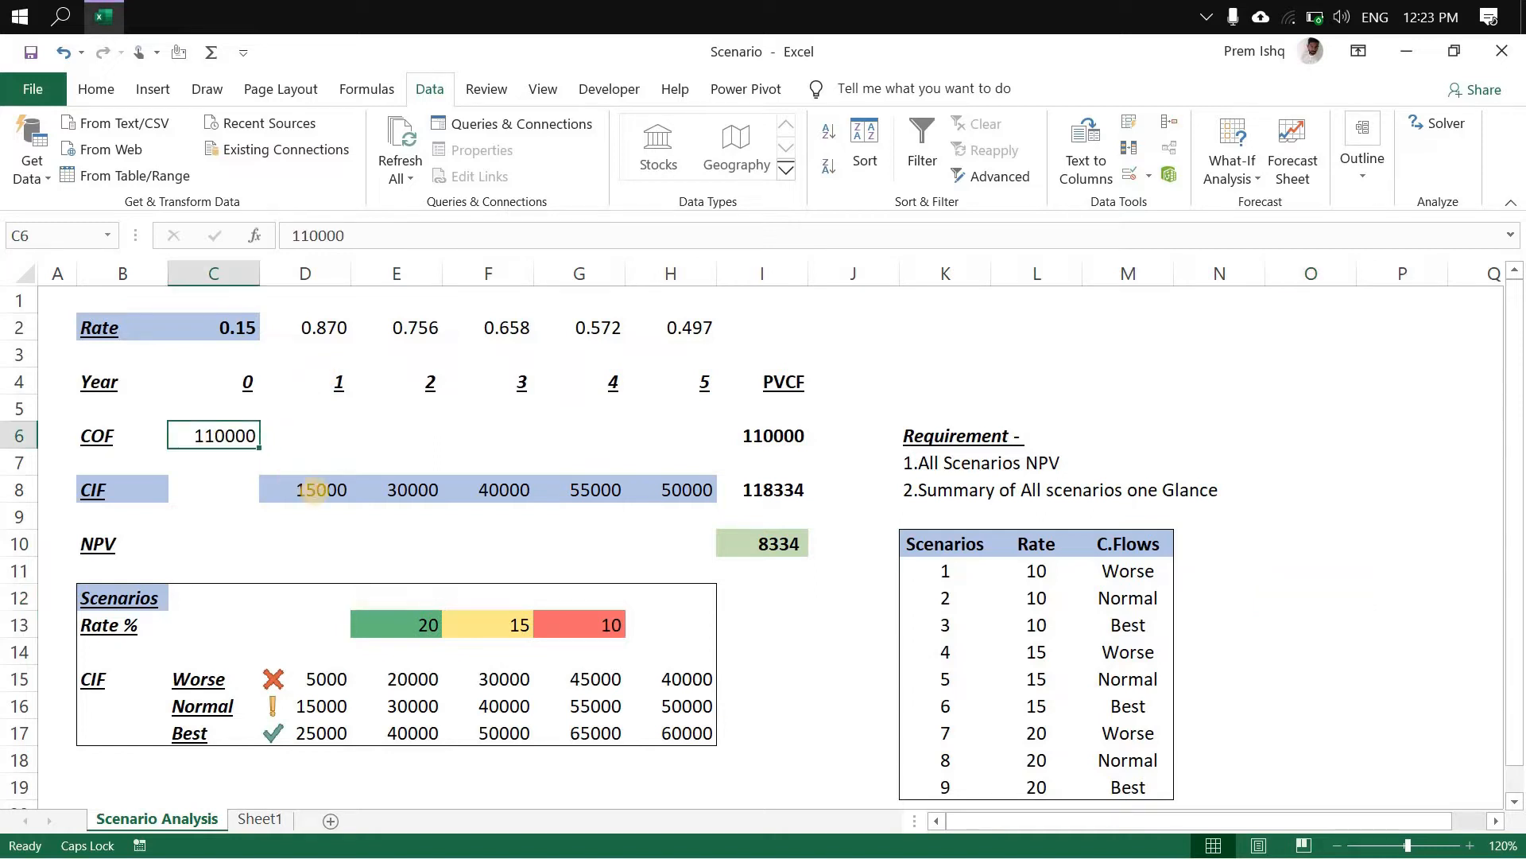
{"action": "left_click", "coordinate": [315, 490]}
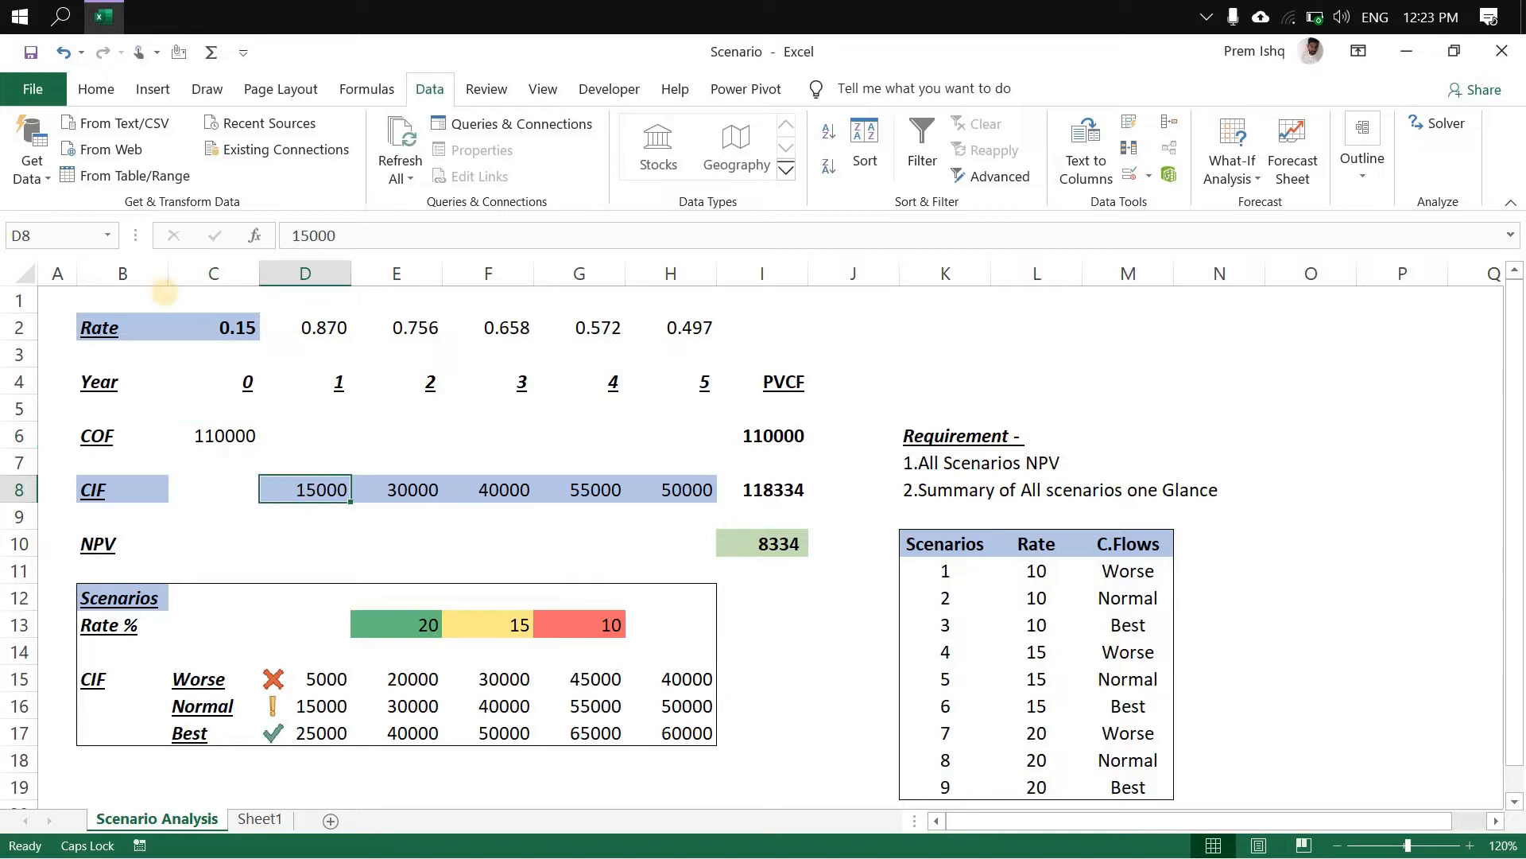
{"action": "left_click", "coordinate": [221, 328]}
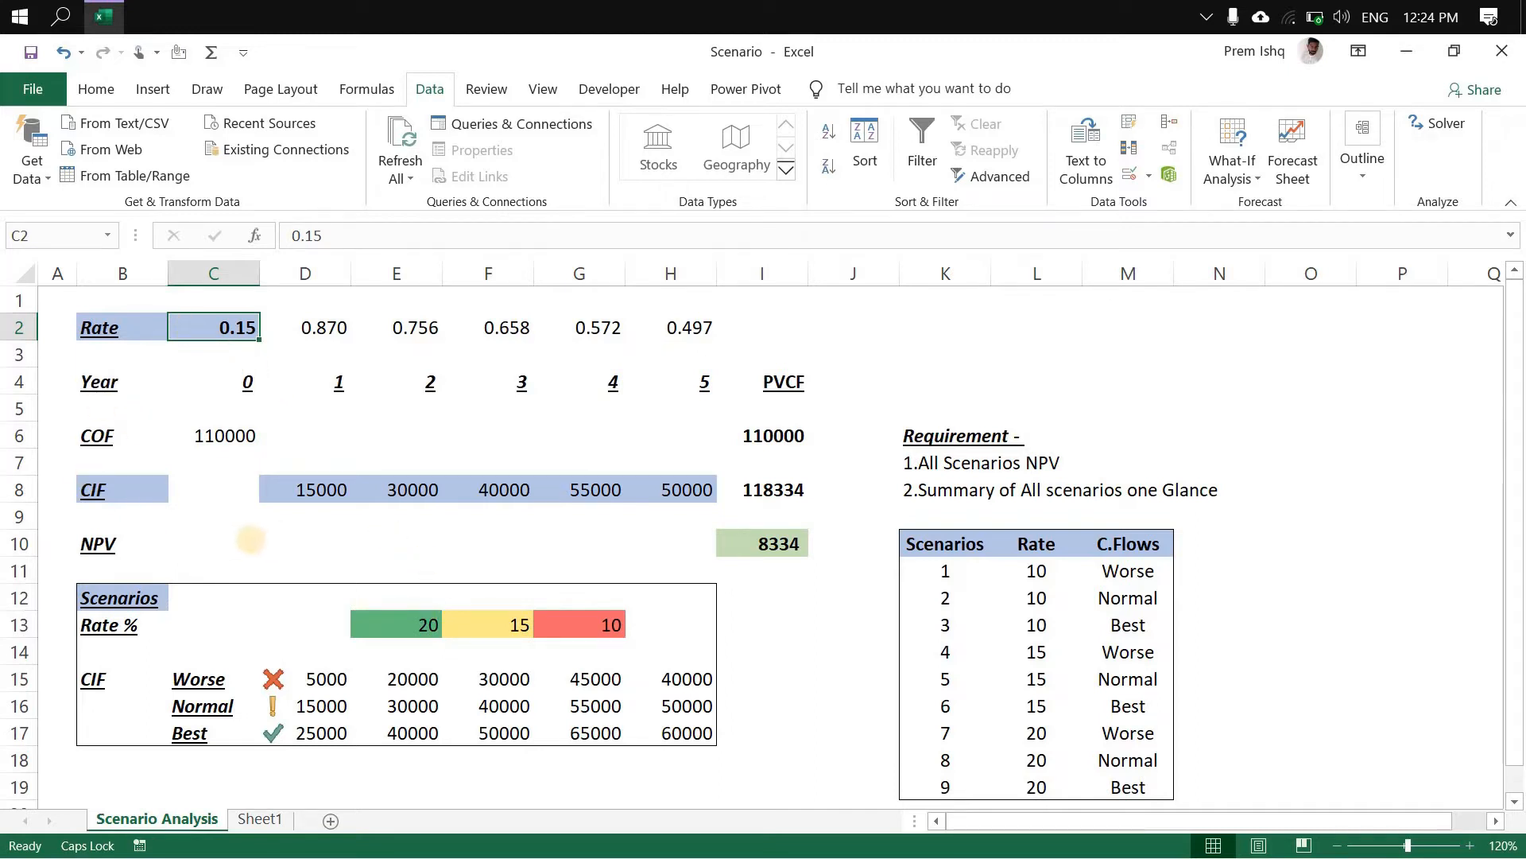
Examine the list of scenarios, starting with the rate 10 entries and their Worse, Normal and Best cash flows.
{"action": "left_click", "coordinate": [946, 571]}
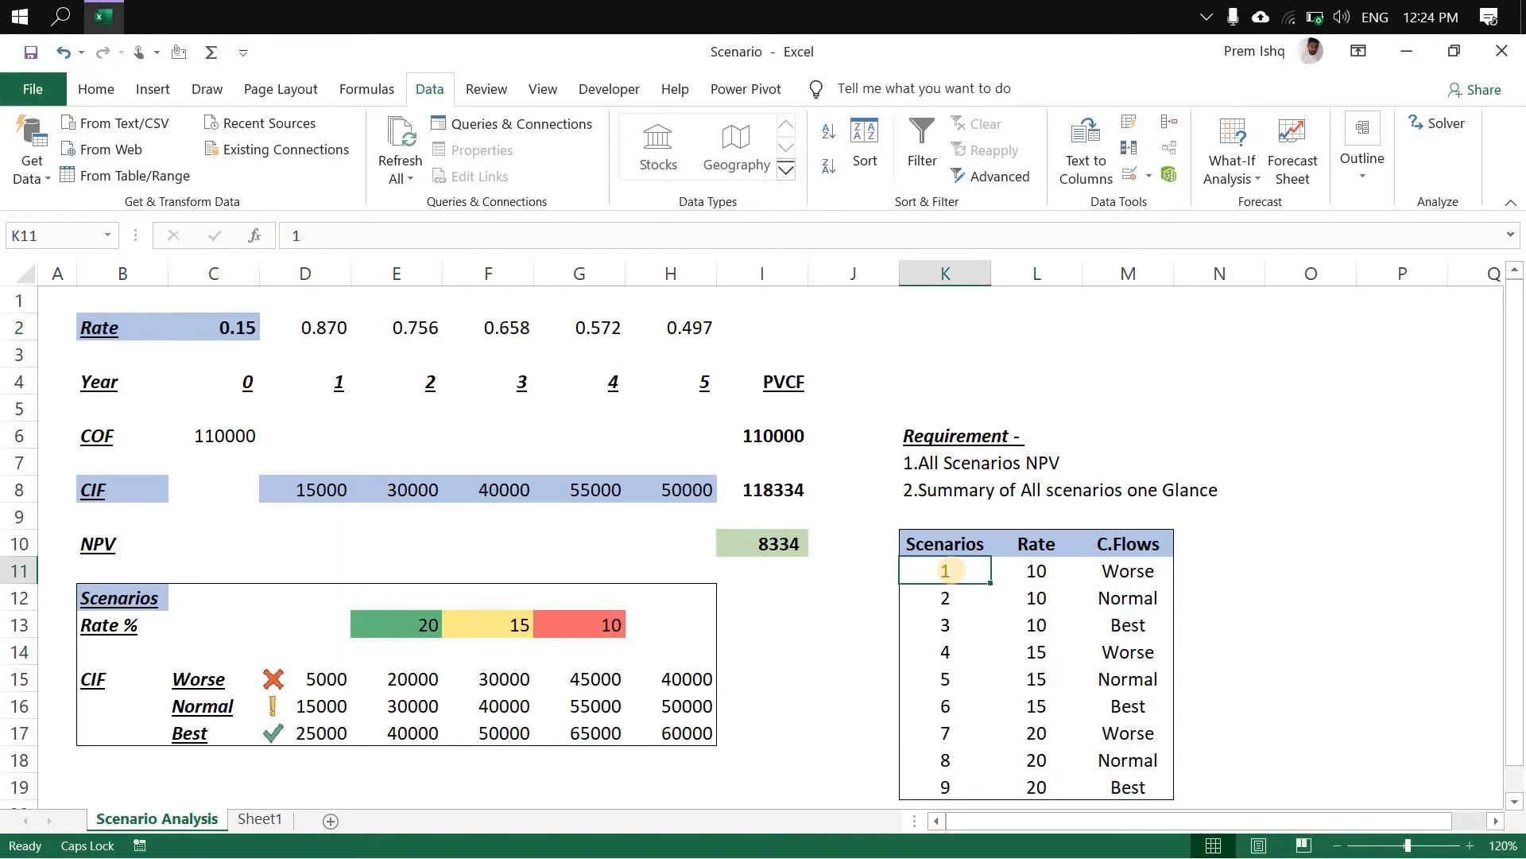
{"action": "key", "text": "ctrl+shift+Down"}
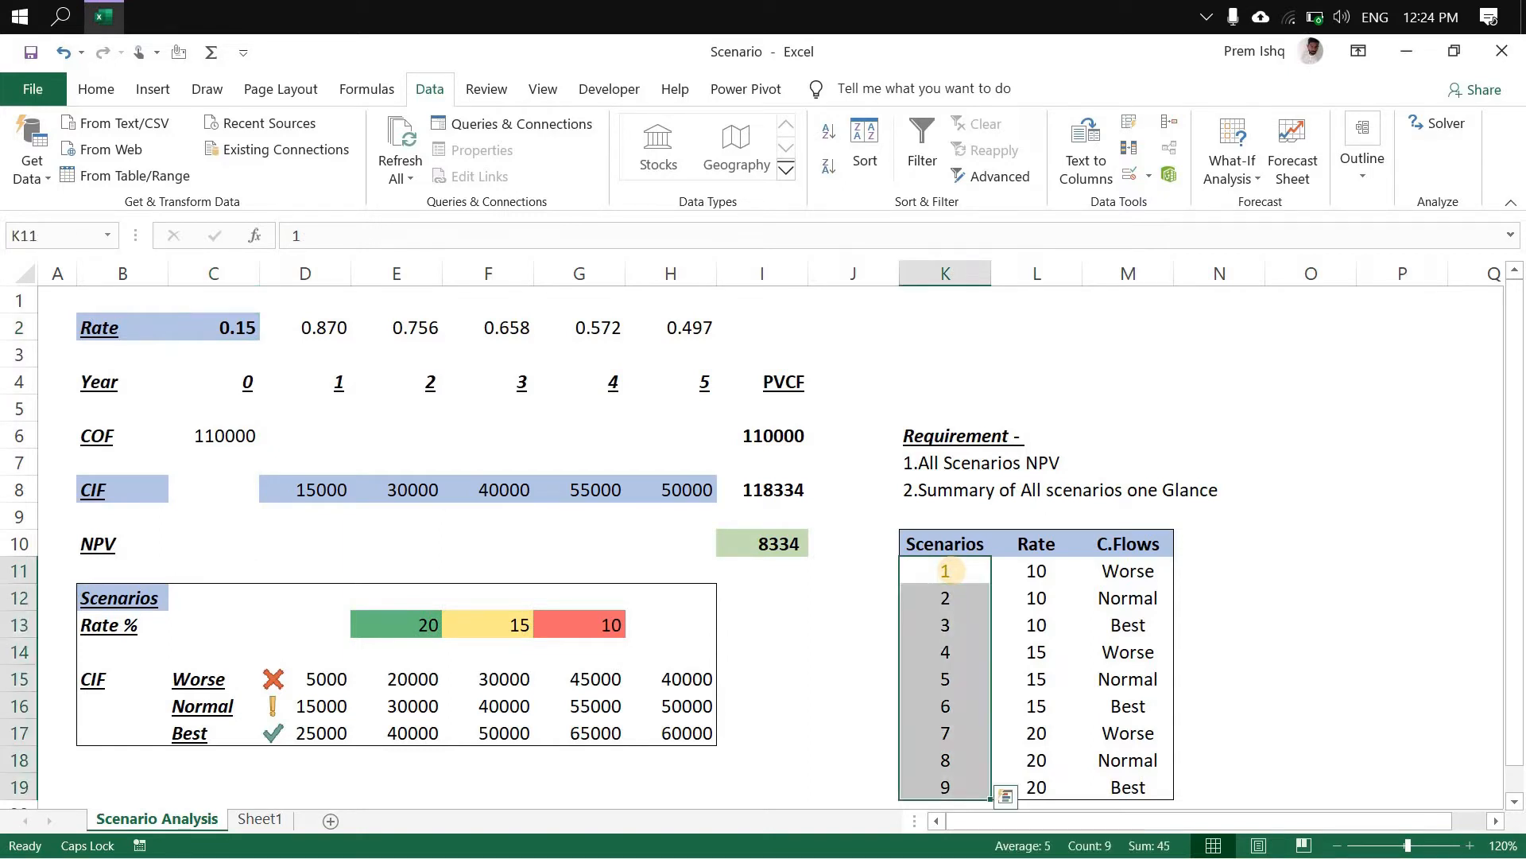
{"action": "key", "text": "Right"}
{"action": "key", "text": "shift+Down"}
{"action": "key", "text": "shift+Down"}
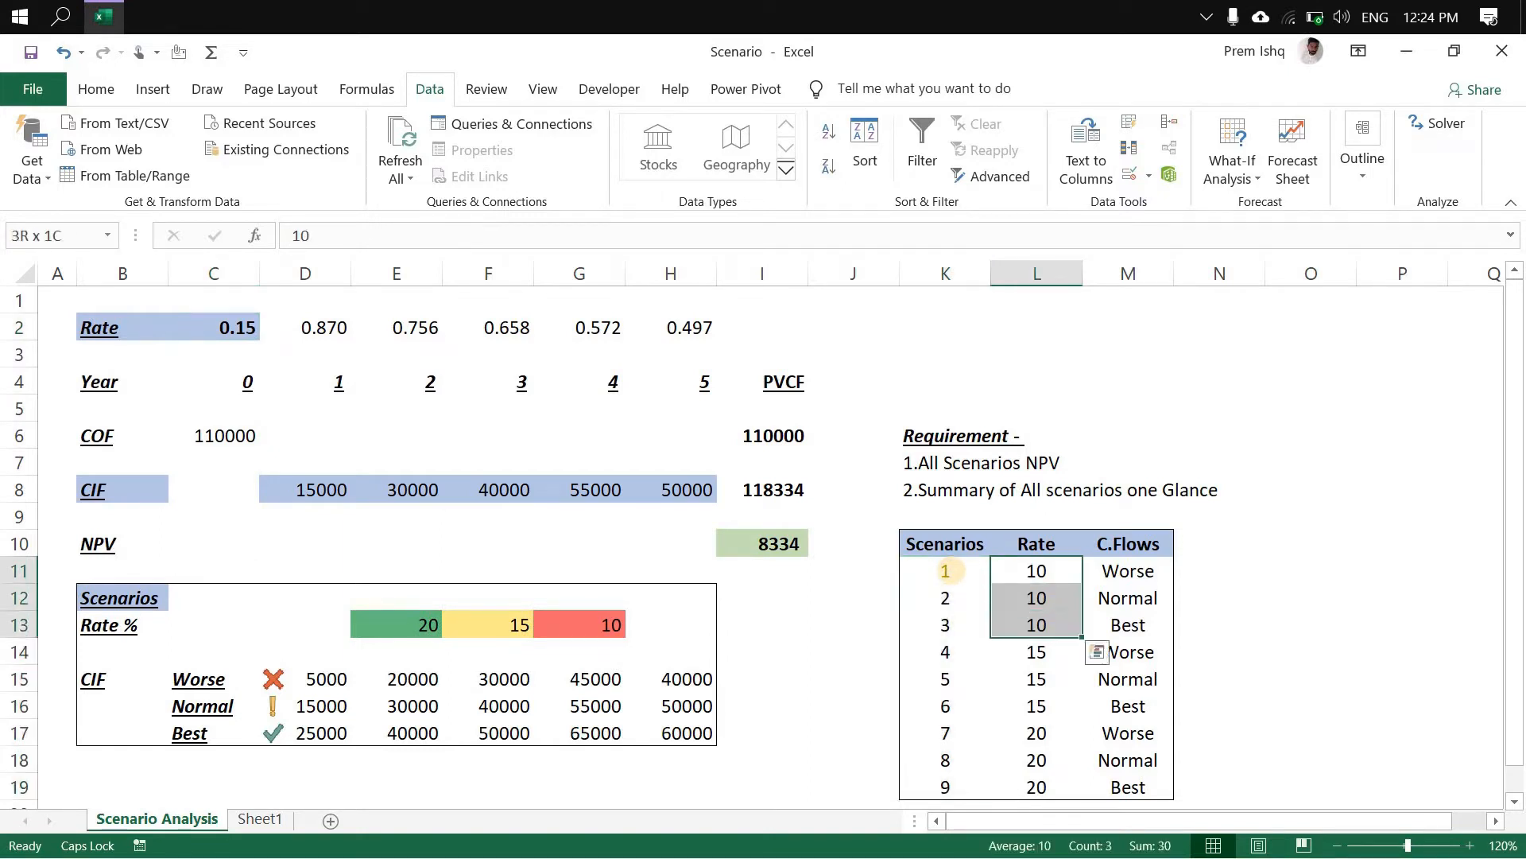
{"action": "key", "text": "Right"}
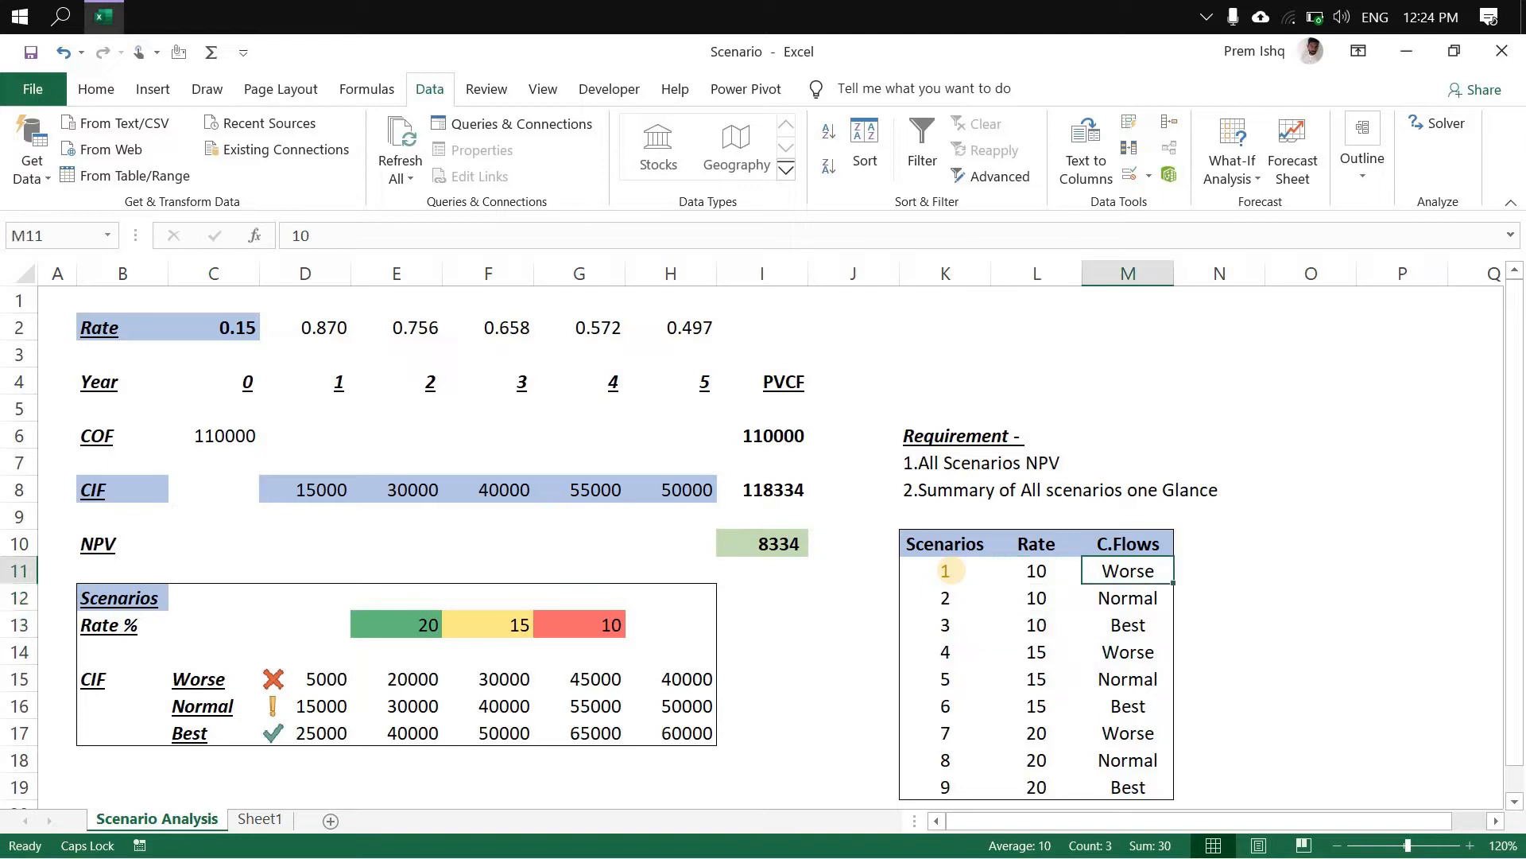
{"action": "key", "text": "shift+Down"}
{"action": "key", "text": "shift+Down"}
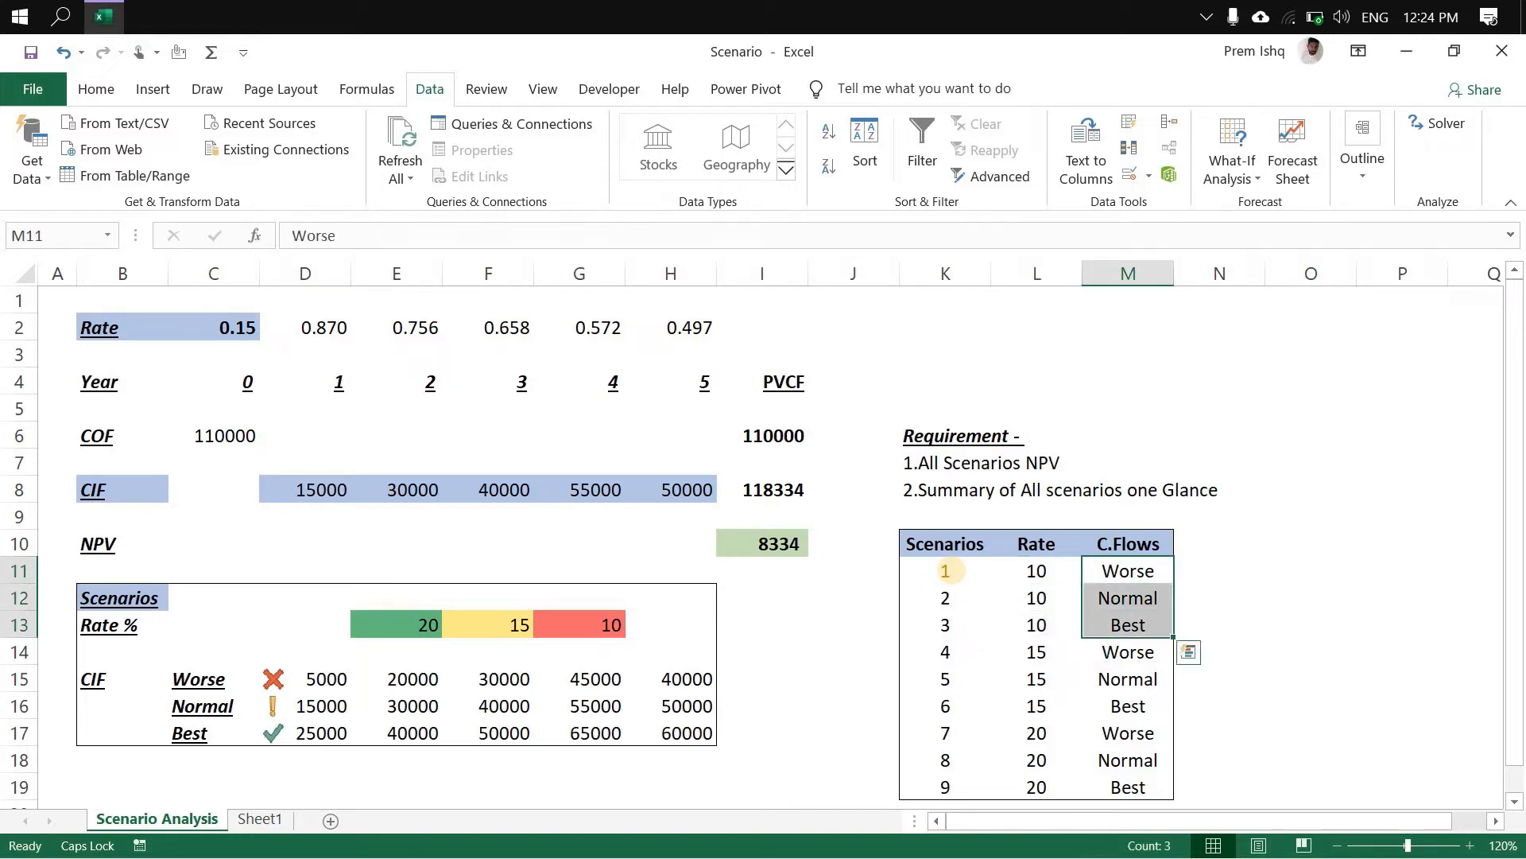
Examine the rate 15 scenarios in the table together with their Worse, Normal and Best cash flows.
{"action": "key", "text": "Down"}
{"action": "key", "text": "Down"}
{"action": "key", "text": "Up"}
{"action": "key", "text": "Up"}
{"action": "key", "text": "Down"}
{"action": "key", "text": "Down"}
{"action": "key", "text": "Left"}
{"action": "key", "text": "Down"}
{"action": "key", "text": "Down"}
{"action": "key", "text": "Up"}
{"action": "key", "text": "shift+Down"}
{"action": "key", "text": "shift+Down"}
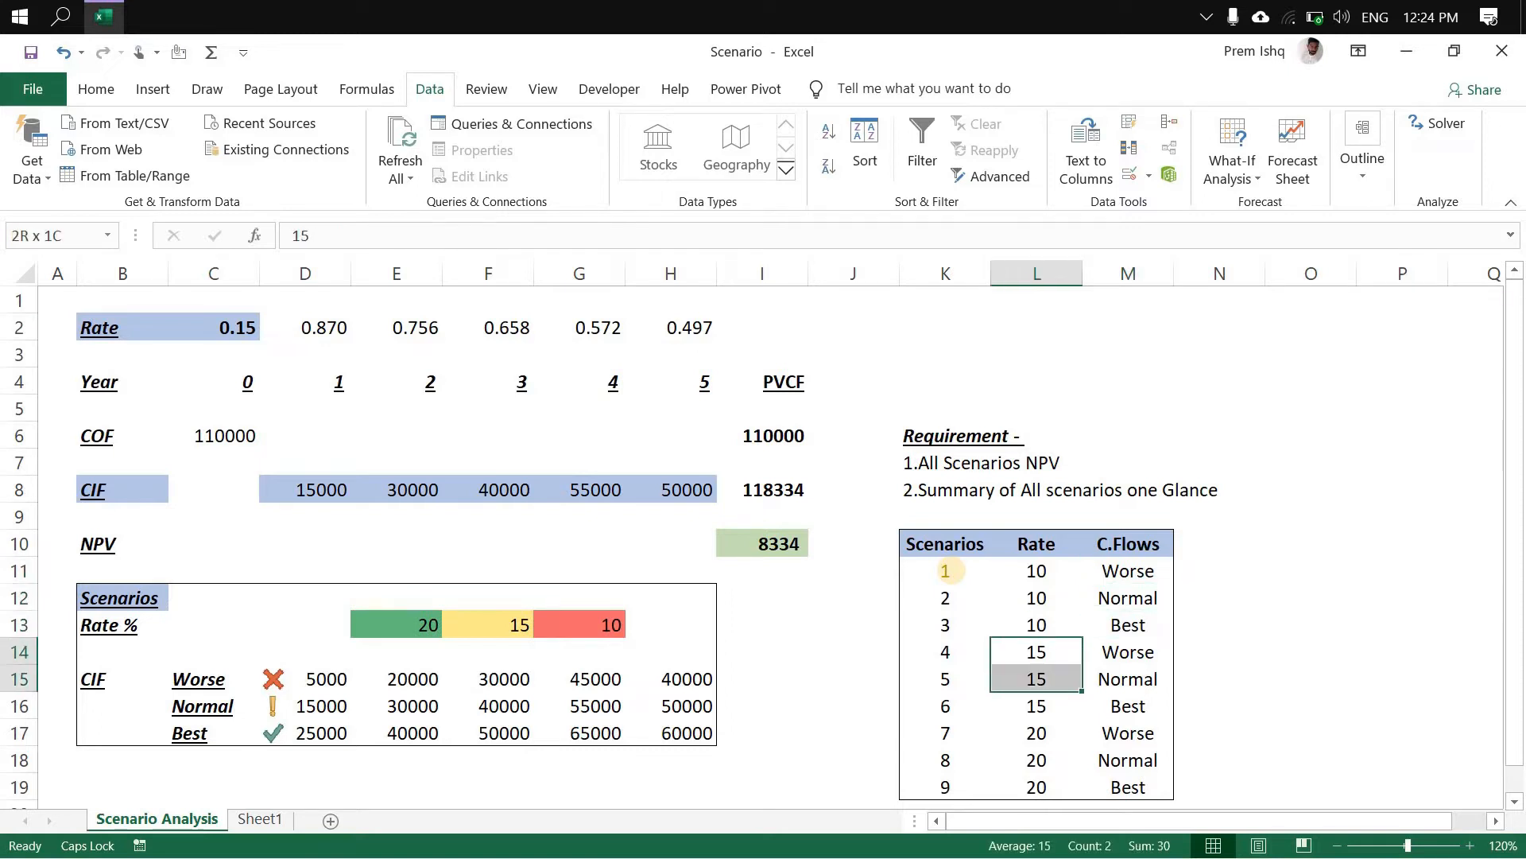
{"action": "key", "text": "Right"}
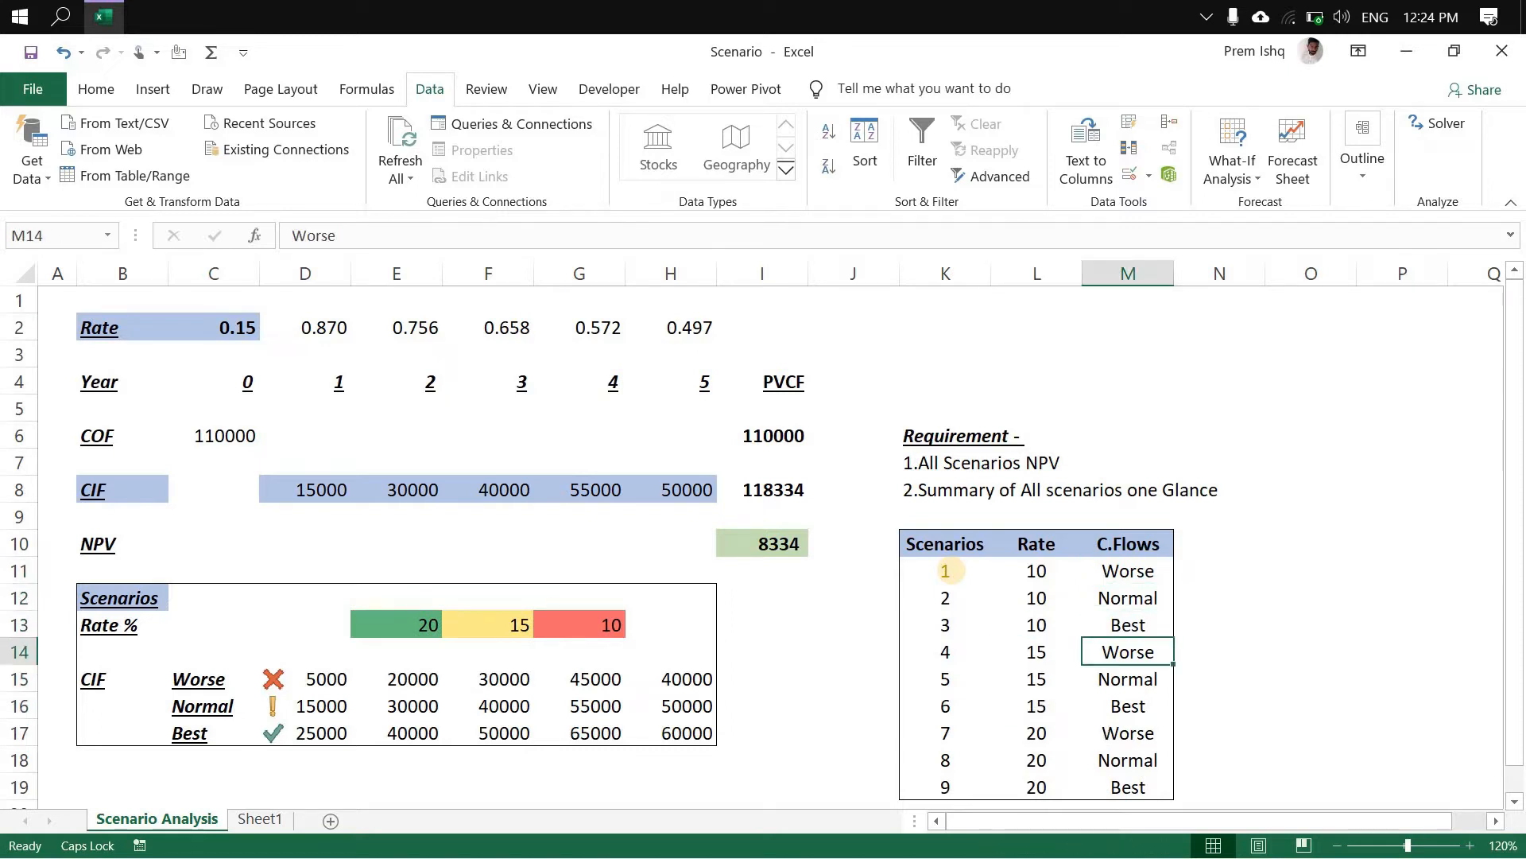
{"action": "key", "text": "shift+Down"}
{"action": "key", "text": "shift+Down"}
Examine the rate 20 scenarios in the table together with their Worse, Normal and Best cash flows.
{"action": "key", "text": "Left"}
{"action": "key", "text": "Down"}
{"action": "key", "text": "Down"}
{"action": "key", "text": "Down"}
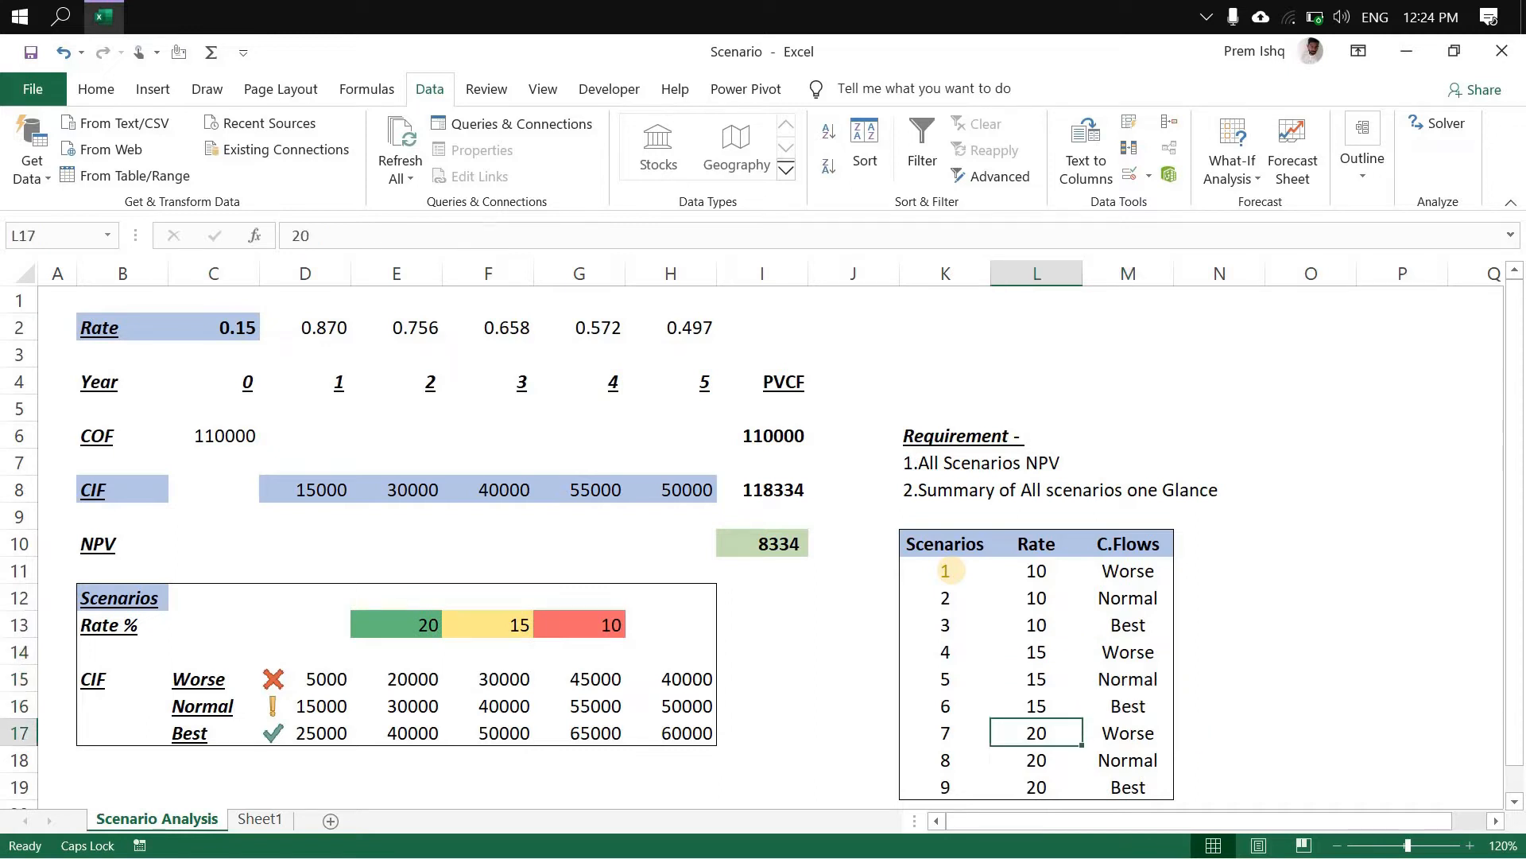
{"action": "key", "text": "shift+Down"}
{"action": "key", "text": "shift+Down"}
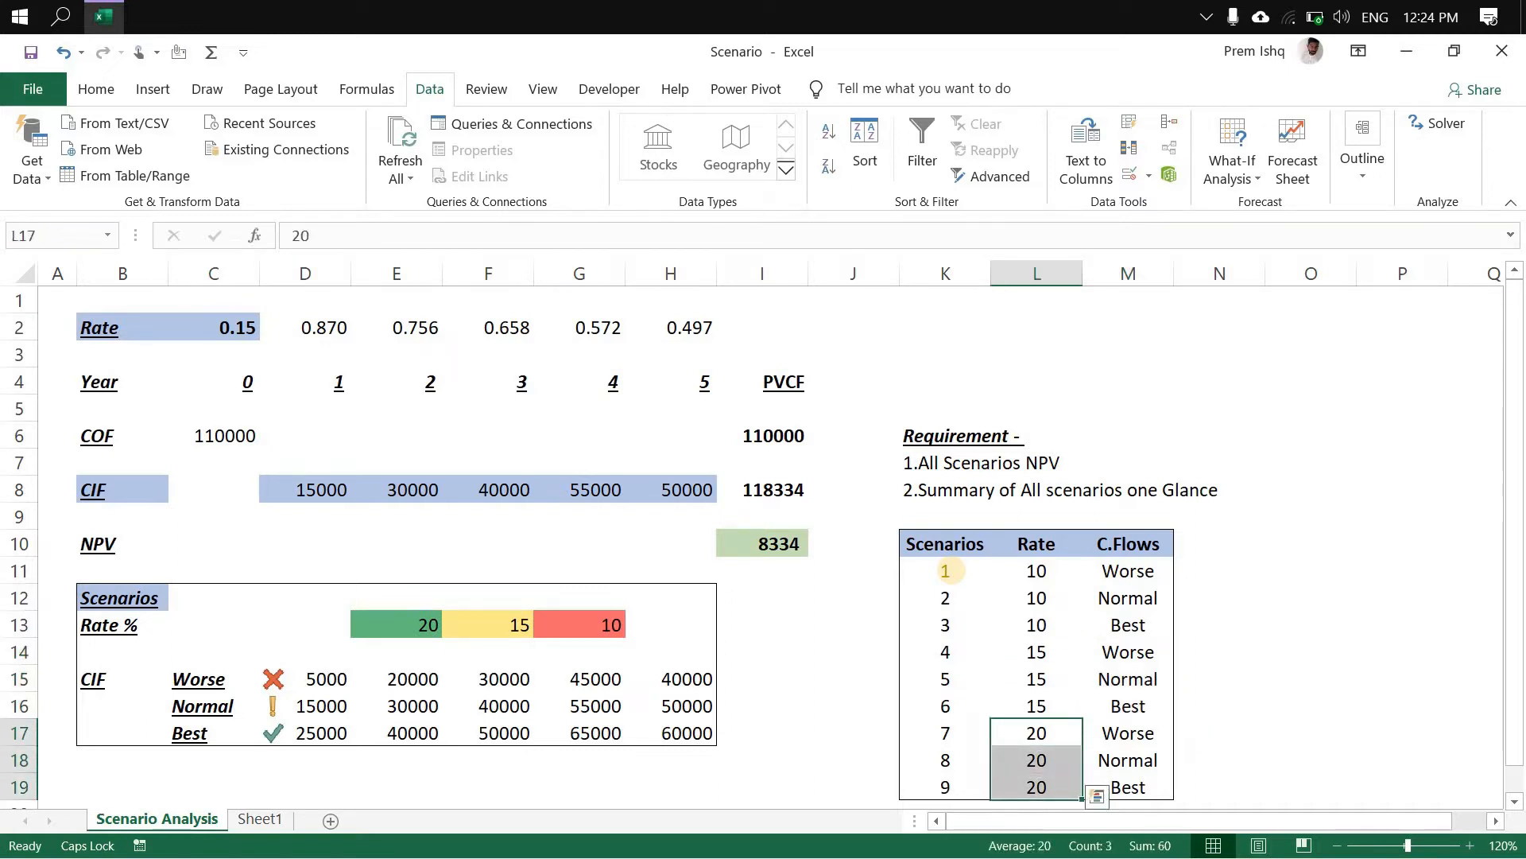
{"action": "key", "text": "Right"}
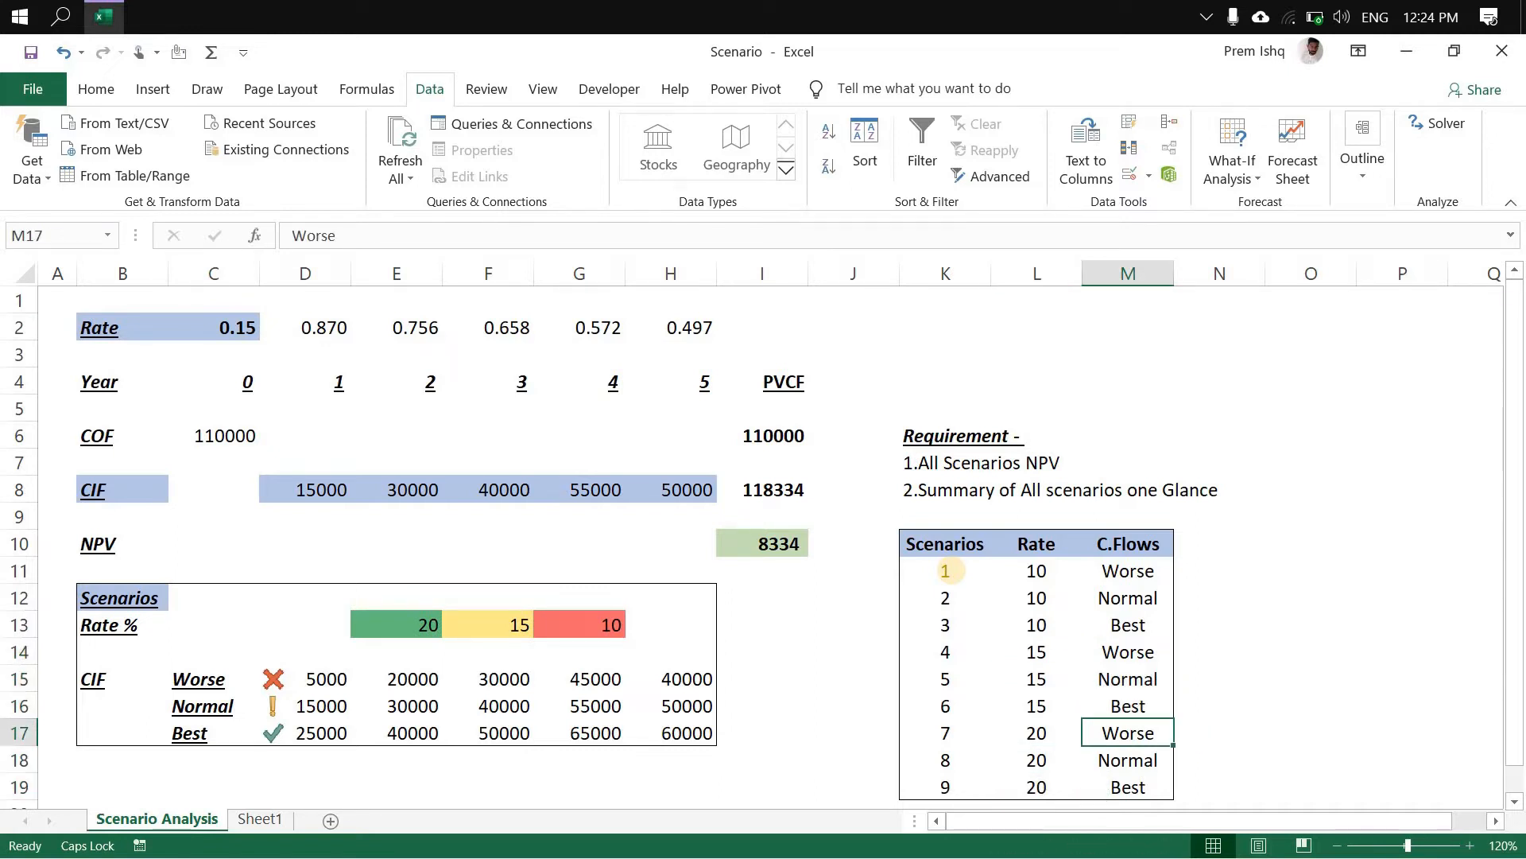
{"action": "key", "text": "shift+Down"}
{"action": "key", "text": "shift+Down"}
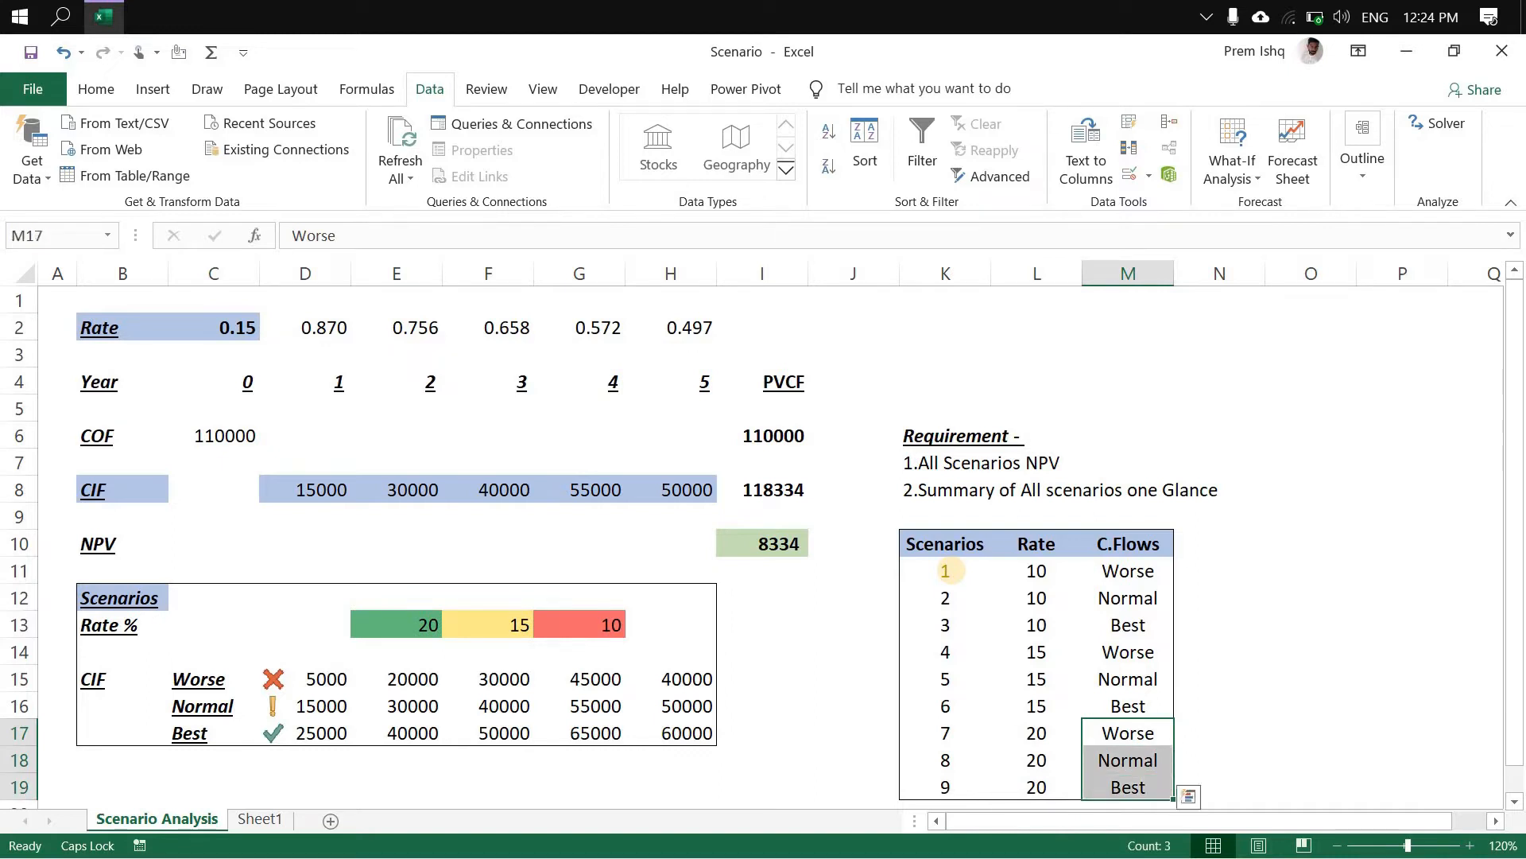
Go back up to the Requirement heading in K6 and reread the listed requirements.
{"action": "key", "text": "Up"}
{"action": "key", "text": "Up"}
{"action": "key", "text": "Up"}
{"action": "key", "text": "Up"}
{"action": "key", "text": "Up"}
{"action": "key", "text": "Up"}
{"action": "key", "text": "Up"}
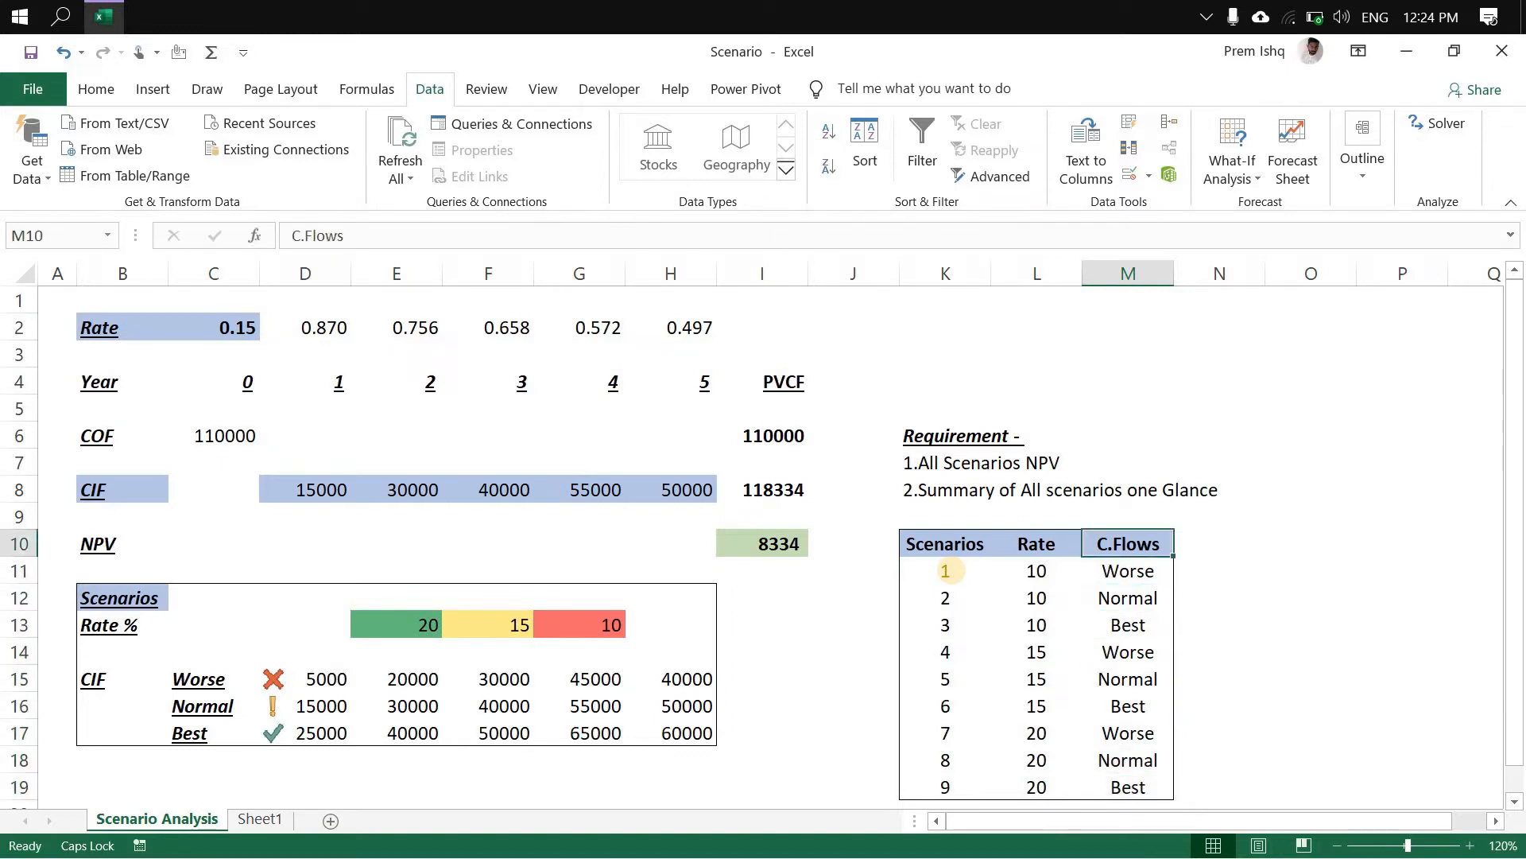
{"action": "key", "text": "Left"}
{"action": "key", "text": "Left"}
{"action": "key", "text": "Up"}
{"action": "key", "text": "Up"}
{"action": "key", "text": "Up"}
{"action": "key", "text": "Up"}
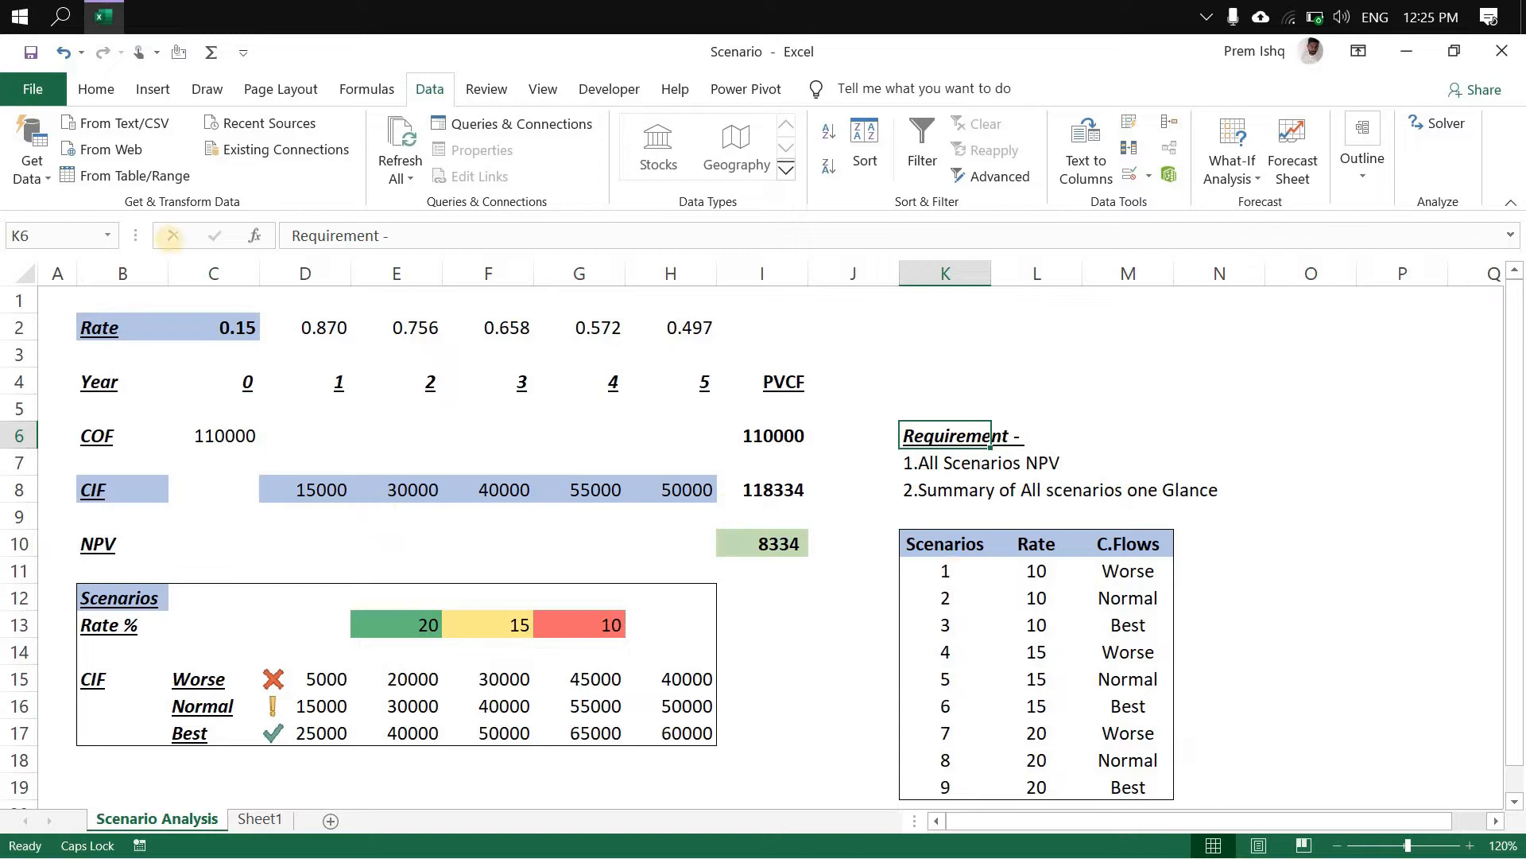
Try a rate of 0.2 in cell C2, and replace it with 0.1.
{"action": "left_click", "coordinate": [219, 333]}
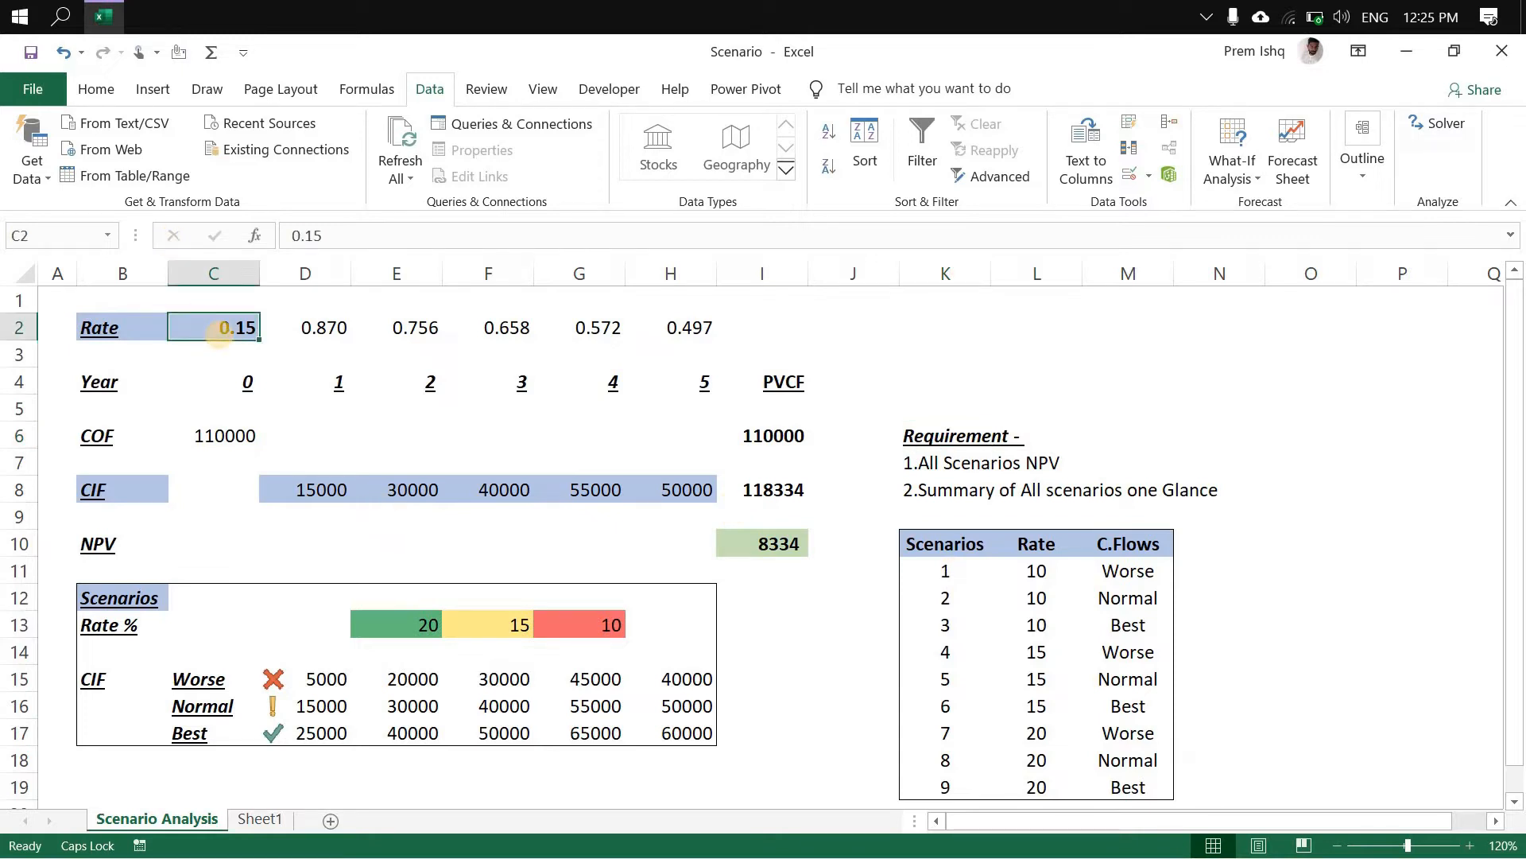
{"action": "type", "text": "0.2"}
{"action": "key", "text": "ctrl+Return"}
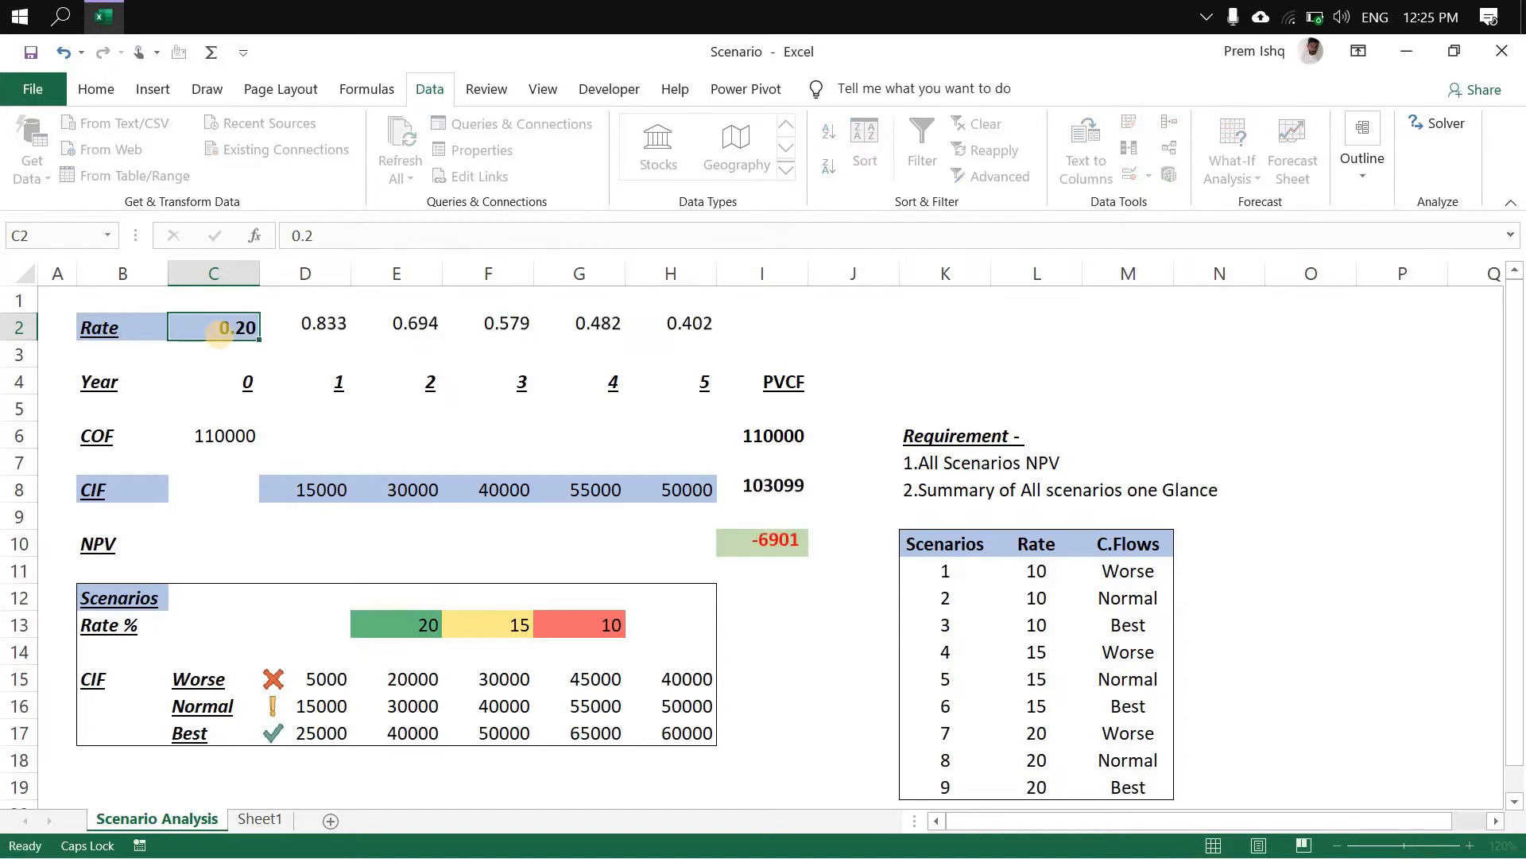
{"action": "type", "text": "0.1"}
{"action": "key", "text": "ctrl+Return"}
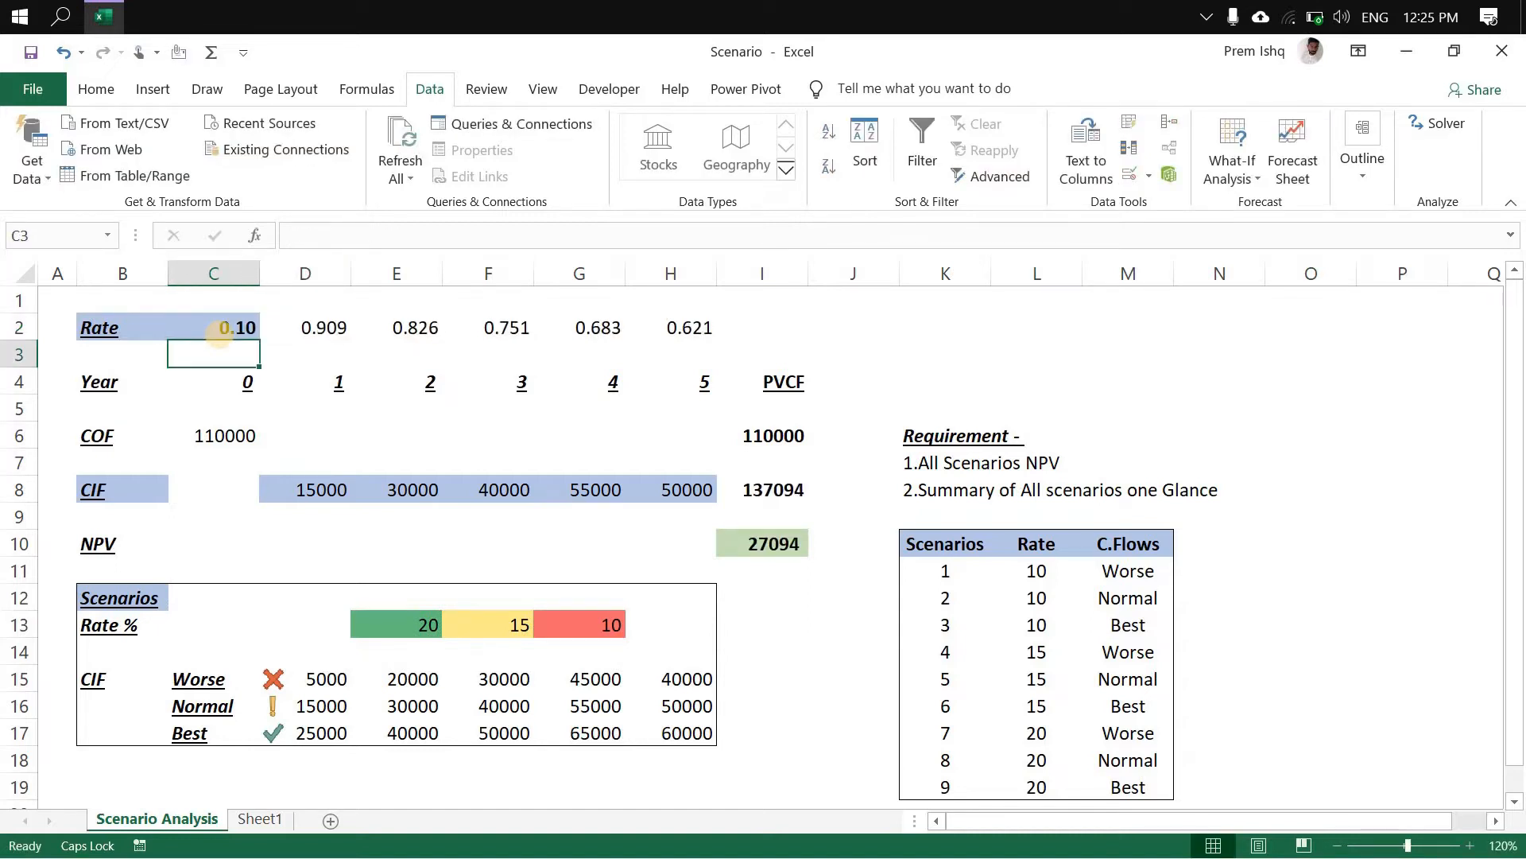
Copy the Best case cash inflows from D17:H17 and paste them as values into the CIF row, D8:H8.
{"action": "key", "text": "Down"}
{"action": "key", "text": "Down"}
{"action": "key", "text": "Down"}
{"action": "key", "text": "Down"}
{"action": "key", "text": "Down"}
{"action": "key", "text": "Down"}
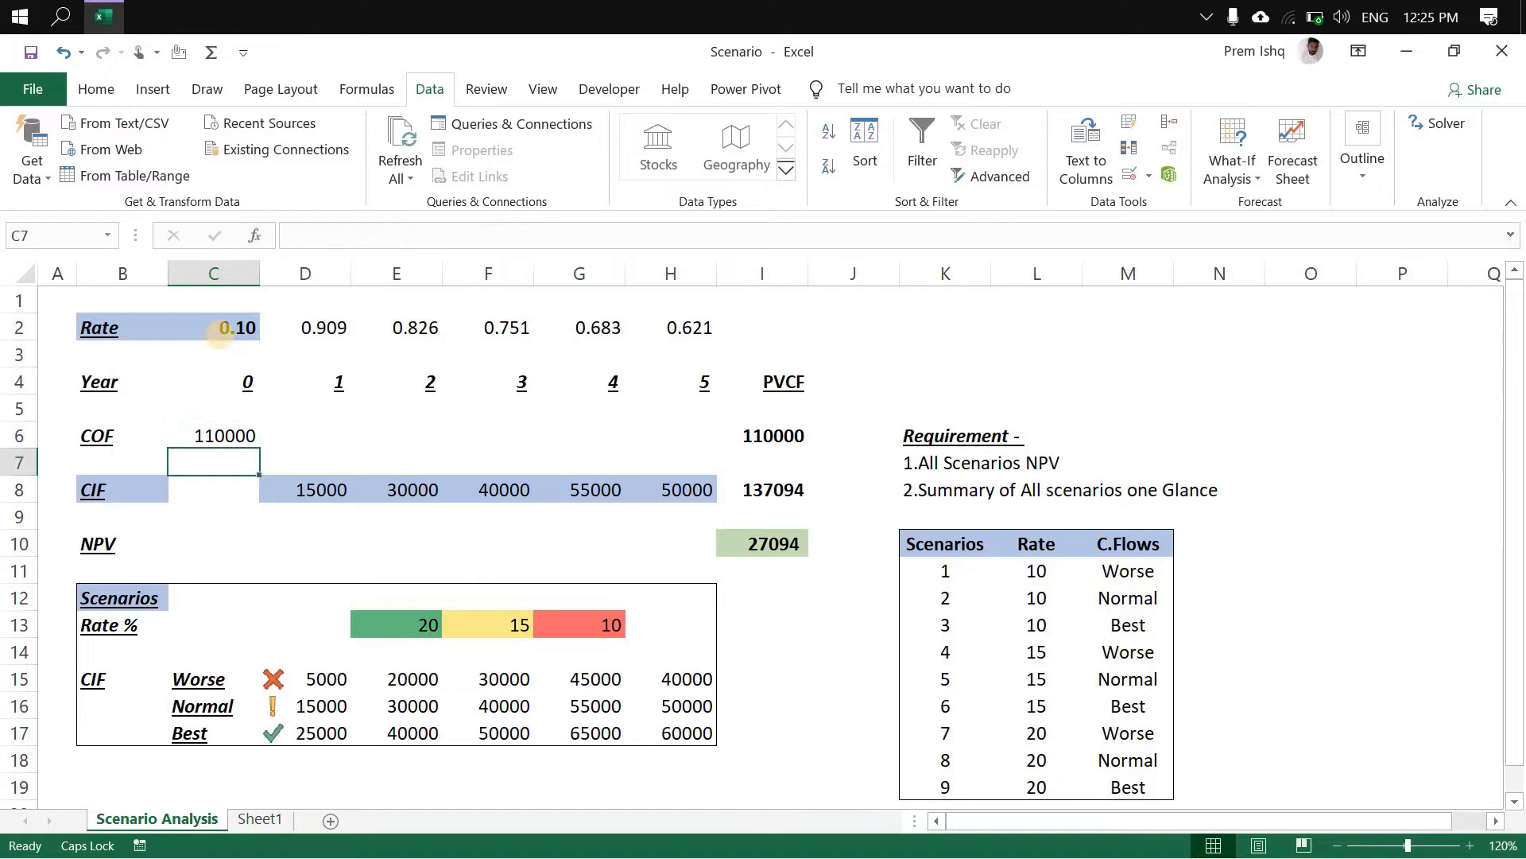
{"action": "key", "text": "Right"}
{"action": "key", "text": "Down"}
{"action": "key", "text": "Down"}
{"action": "key", "text": "Down"}
{"action": "key", "text": "Down"}
{"action": "key", "text": "Down"}
{"action": "key", "text": "Down"}
{"action": "key", "text": "Down"}
{"action": "key", "text": "Down"}
{"action": "key", "text": "Down"}
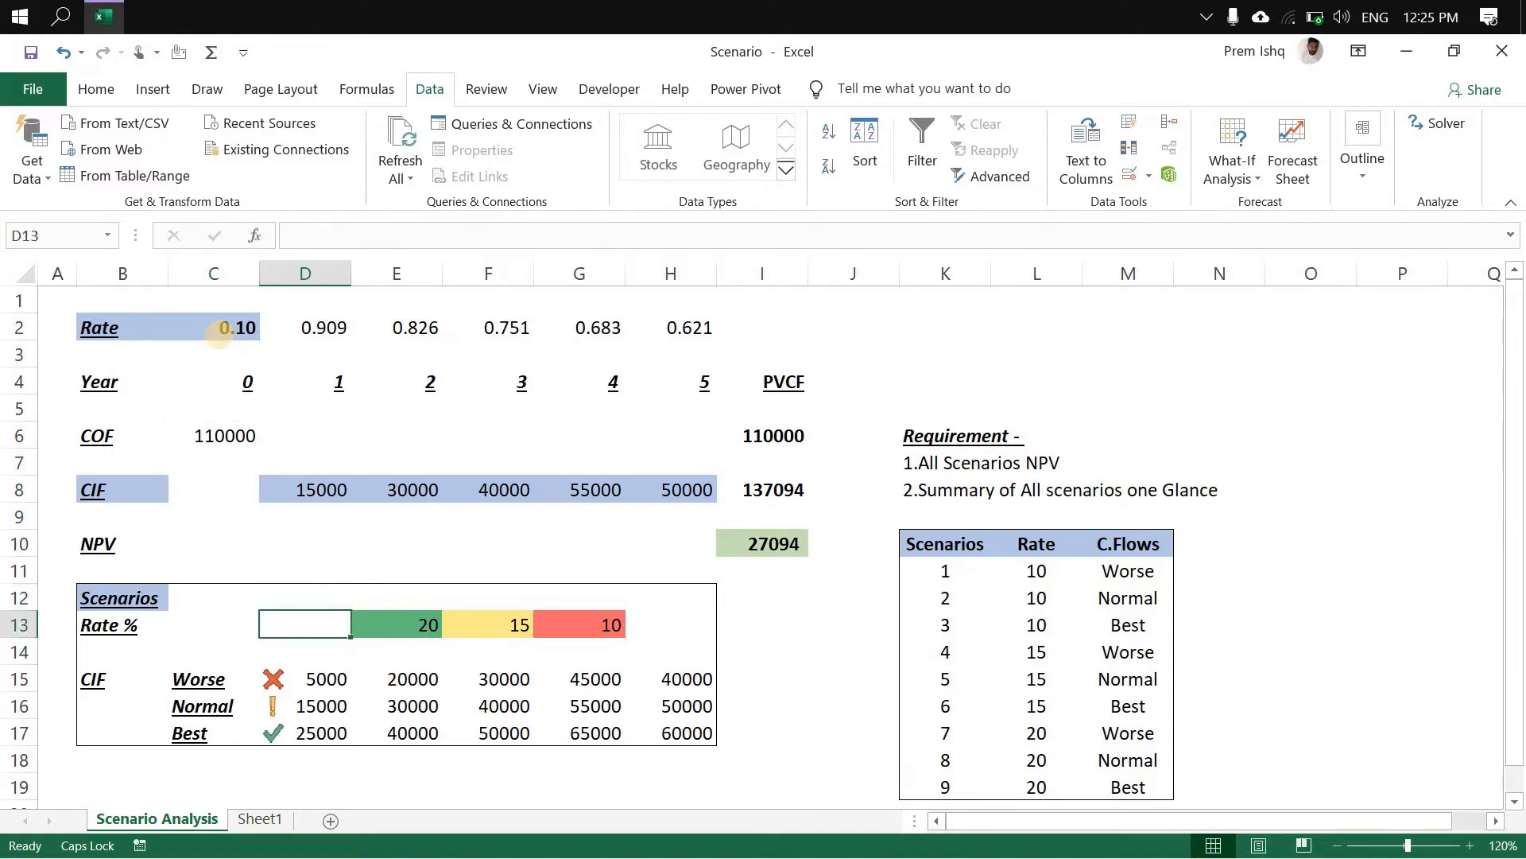
{"action": "key", "text": "ctrl+shift+Right"}
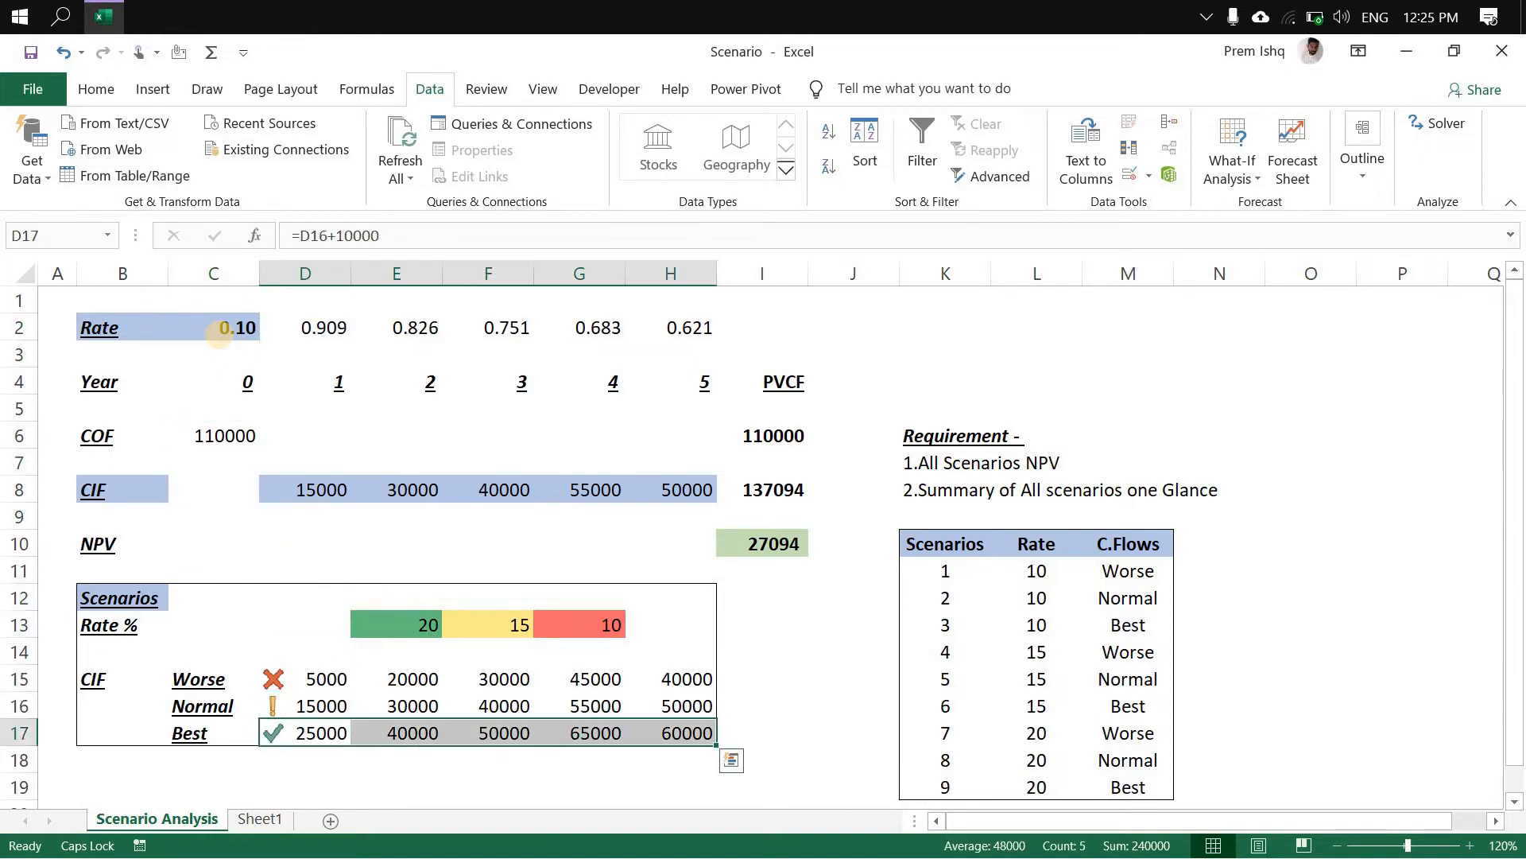
{"action": "key", "text": "ctrl+c"}
{"action": "key", "text": "Up"}
{"action": "key", "text": "Up"}
{"action": "key", "text": "Up"}
{"action": "key", "text": "Up"}
{"action": "key", "text": "Up"}
{"action": "key", "text": "Up"}
{"action": "key", "text": "Up"}
{"action": "key", "text": "Up"}
{"action": "key", "text": "Up"}
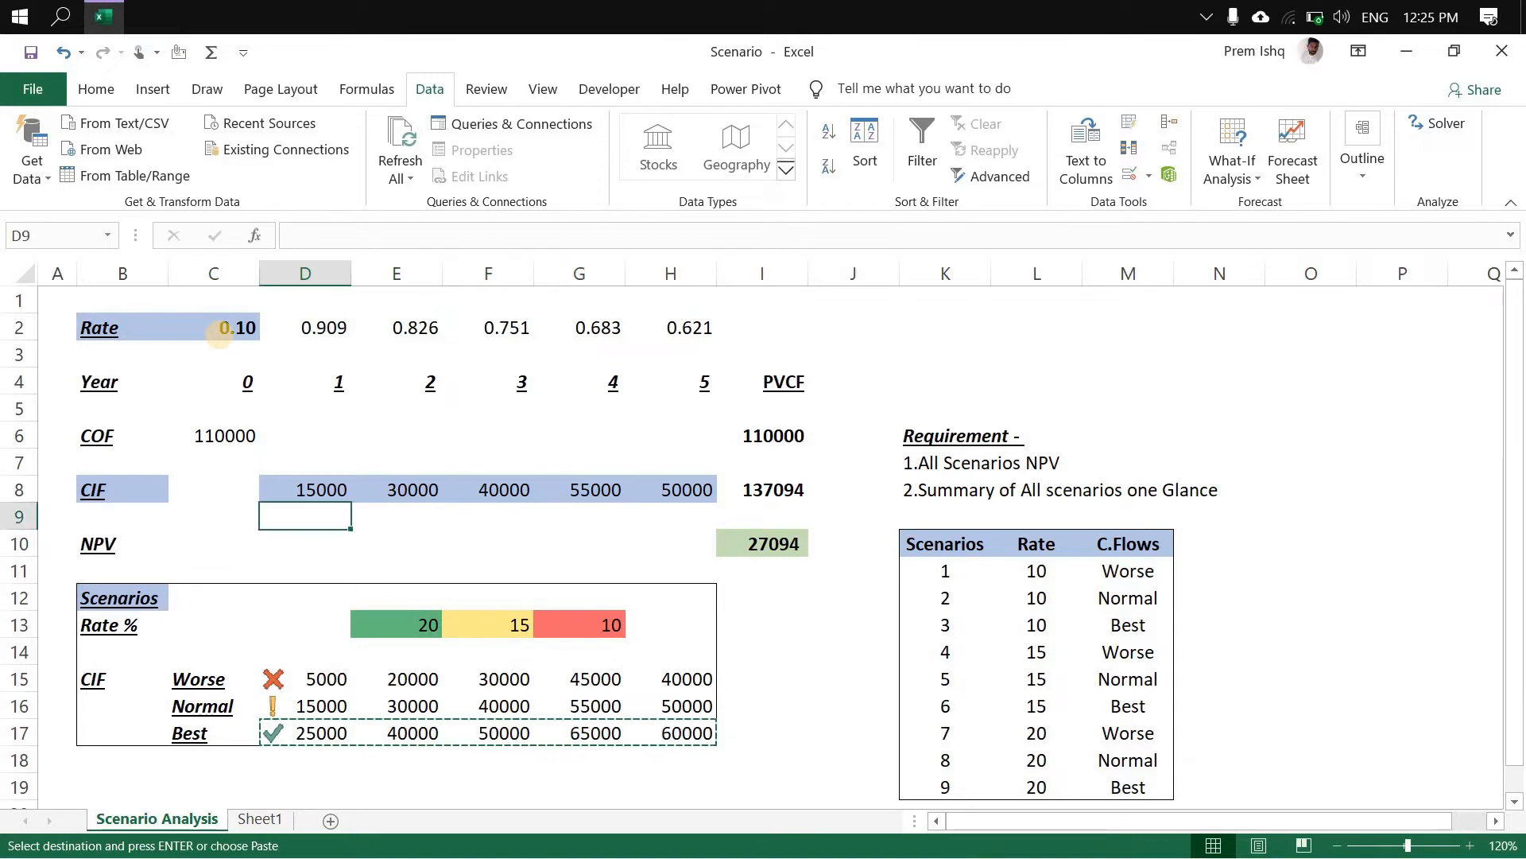
{"action": "key", "text": "ctrl+alt+v"}
{"action": "key", "text": "v"}
{"action": "key", "text": "Return"}
Clear the copy selection and review the Worse and Normal cash inflow rows, D15:H15 and D16:H16.
{"action": "key", "text": "Down"}
{"action": "key", "text": "Down"}
{"action": "key", "text": "Down"}
{"action": "key", "text": "Down"}
{"action": "key", "text": "Down"}
{"action": "key", "text": "Down"}
{"action": "key", "text": "Down"}
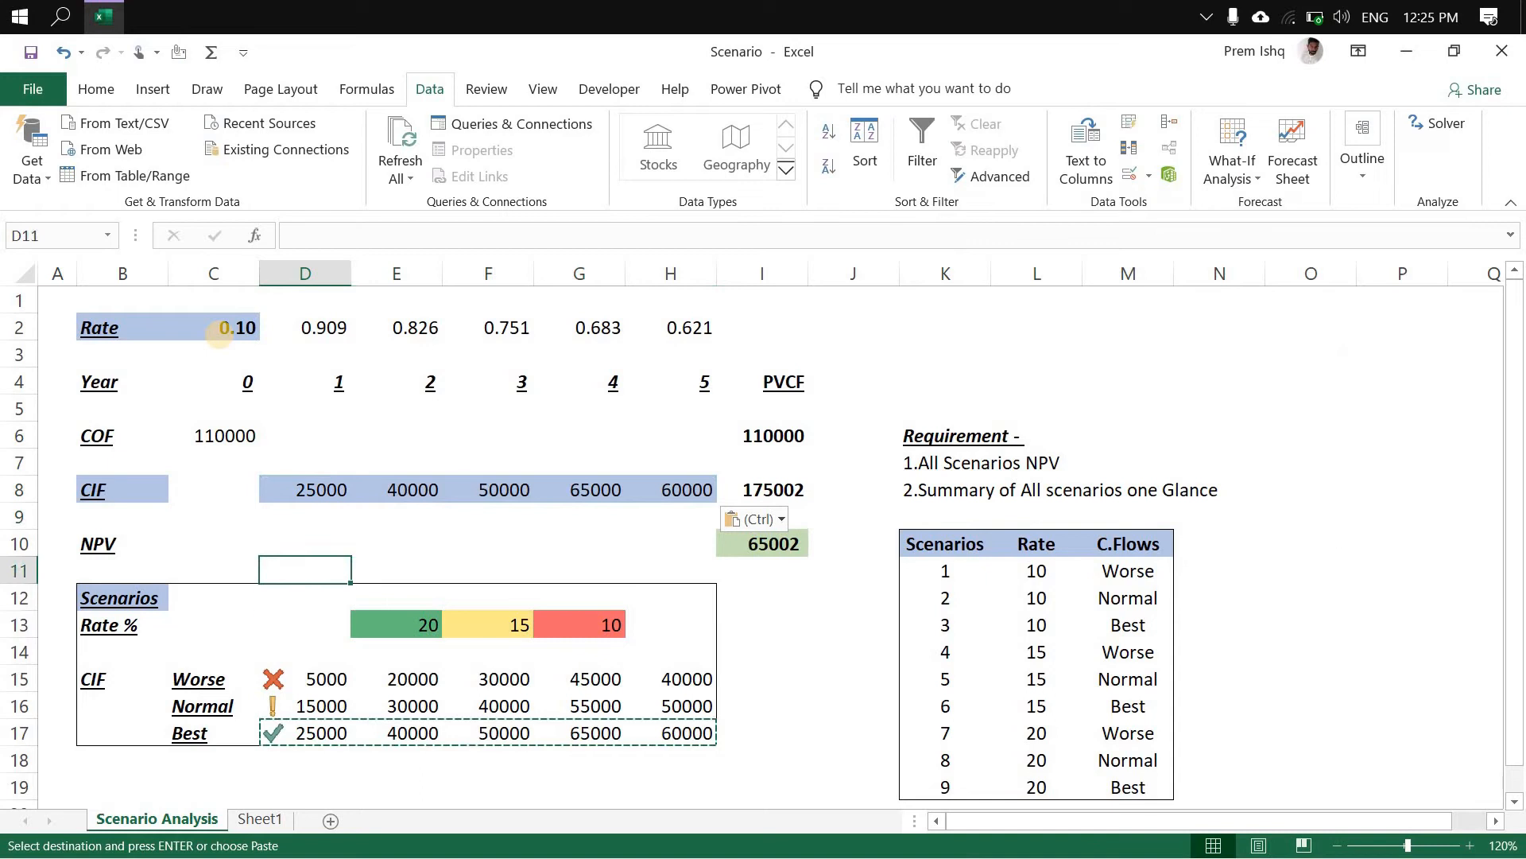
{"action": "key", "text": "Escape"}
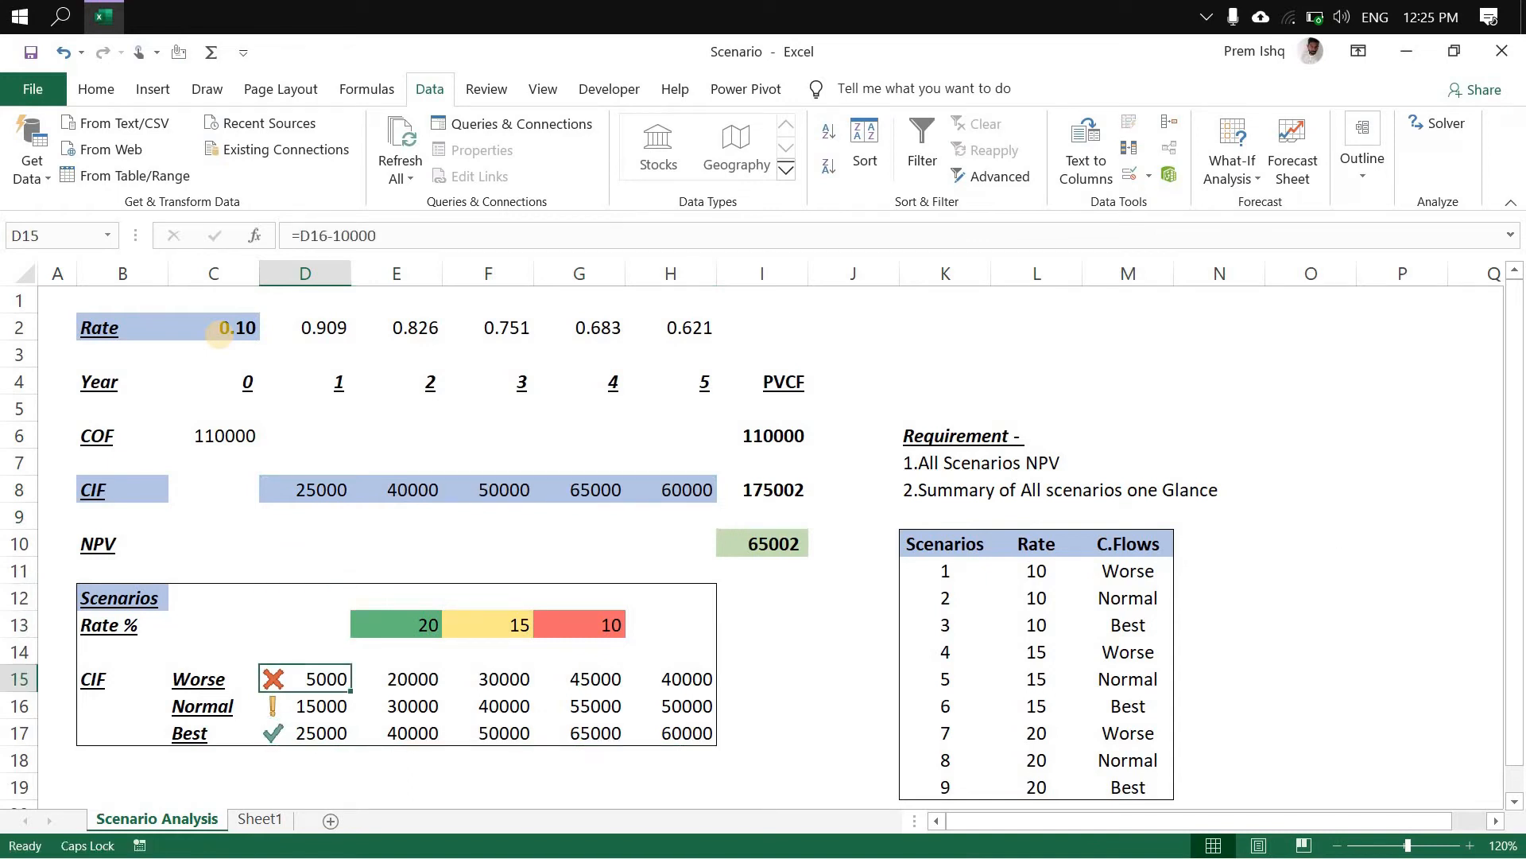
{"action": "key", "text": "shift+Right"}
{"action": "key", "text": "shift+Right"}
{"action": "key", "text": "shift+Right"}
{"action": "key", "text": "shift+Right"}
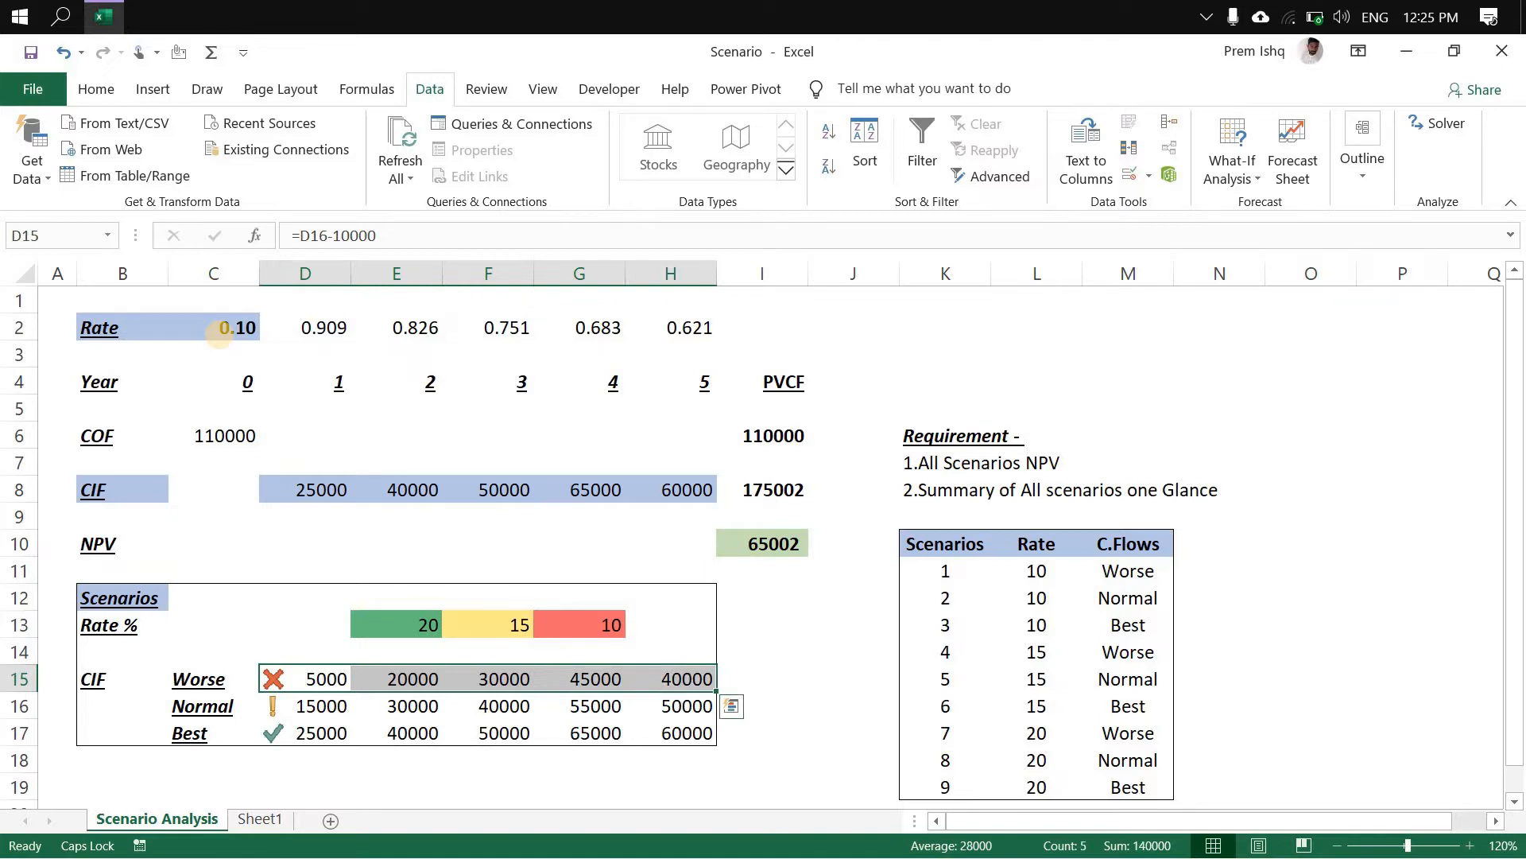
{"action": "key", "text": "Down"}
{"action": "key", "text": "shift+Right"}
{"action": "key", "text": "shift+Right"}
{"action": "key", "text": "shift+Right"}
{"action": "key", "text": "shift+Right"}
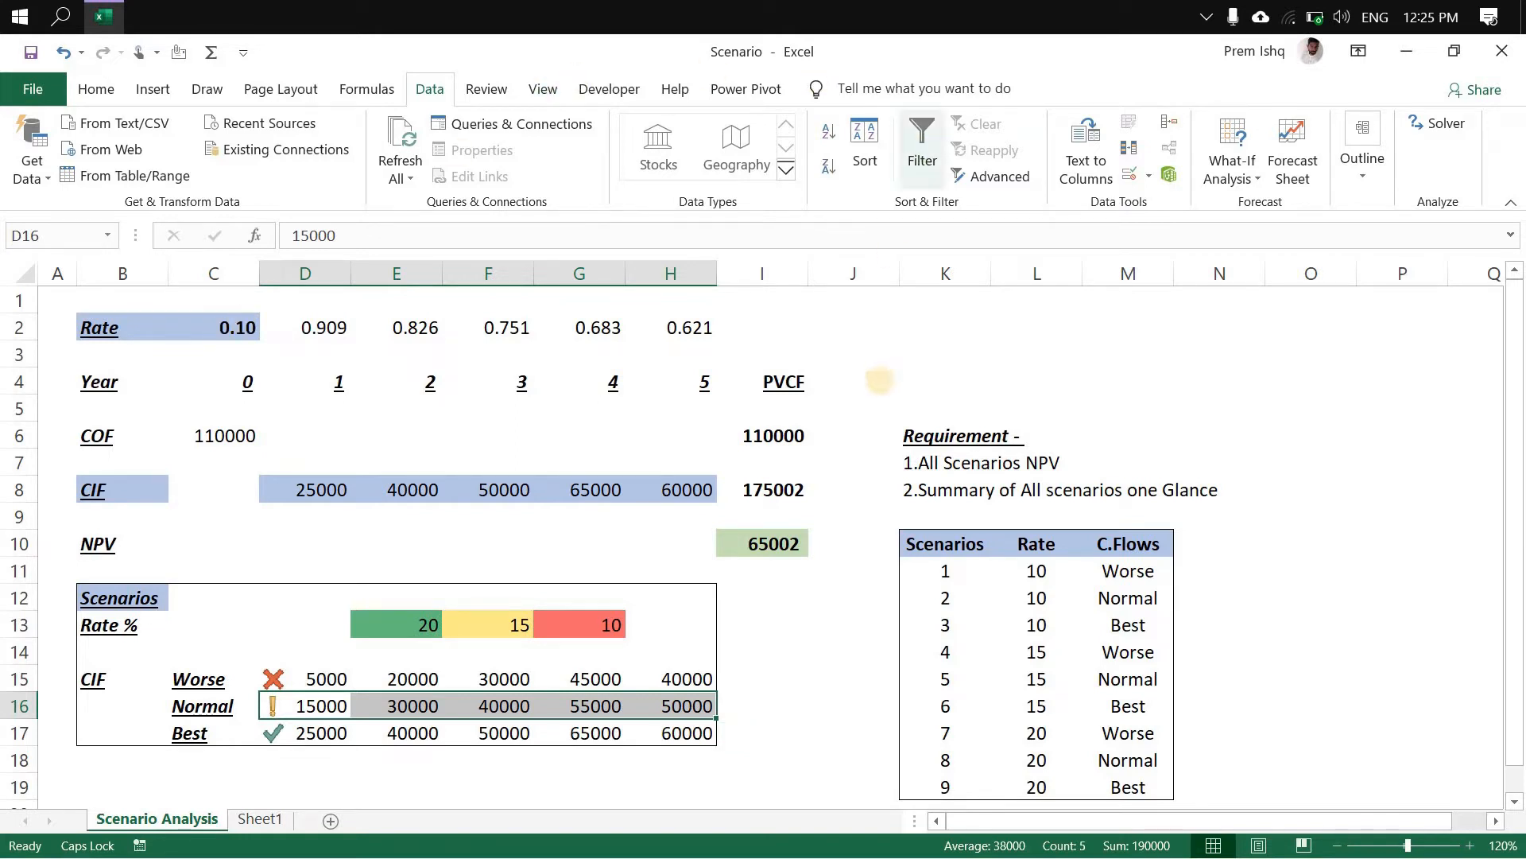
Start a new scenario named "W CIF" in the Scenario Manager, with D8:H8 as the changing cells.
{"action": "left_click", "coordinate": [880, 380]}
{"action": "left_click", "coordinate": [1107, 307]}
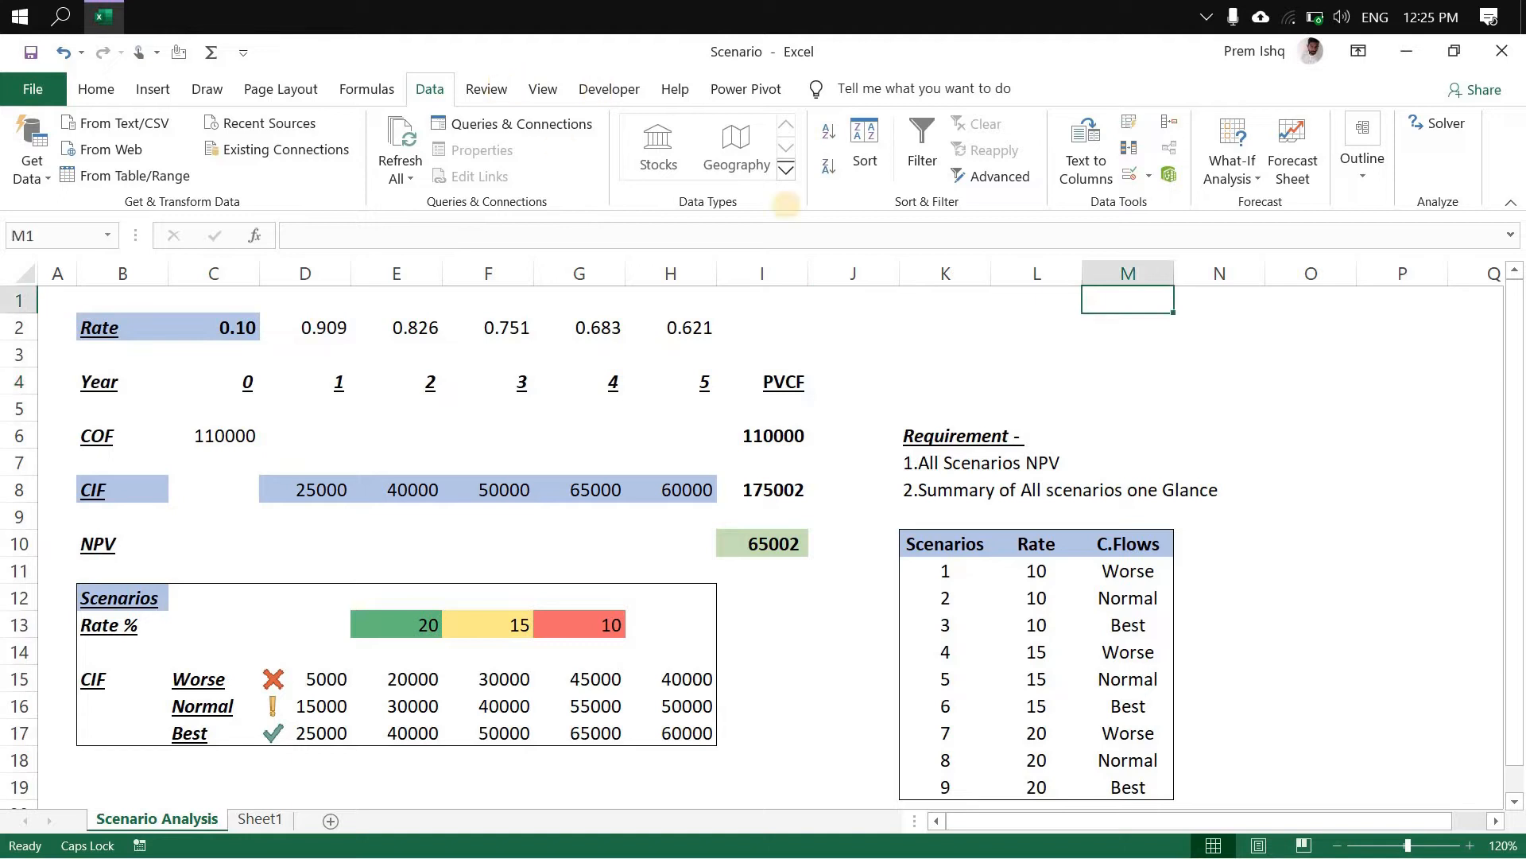
{"action": "left_click", "coordinate": [1234, 178]}
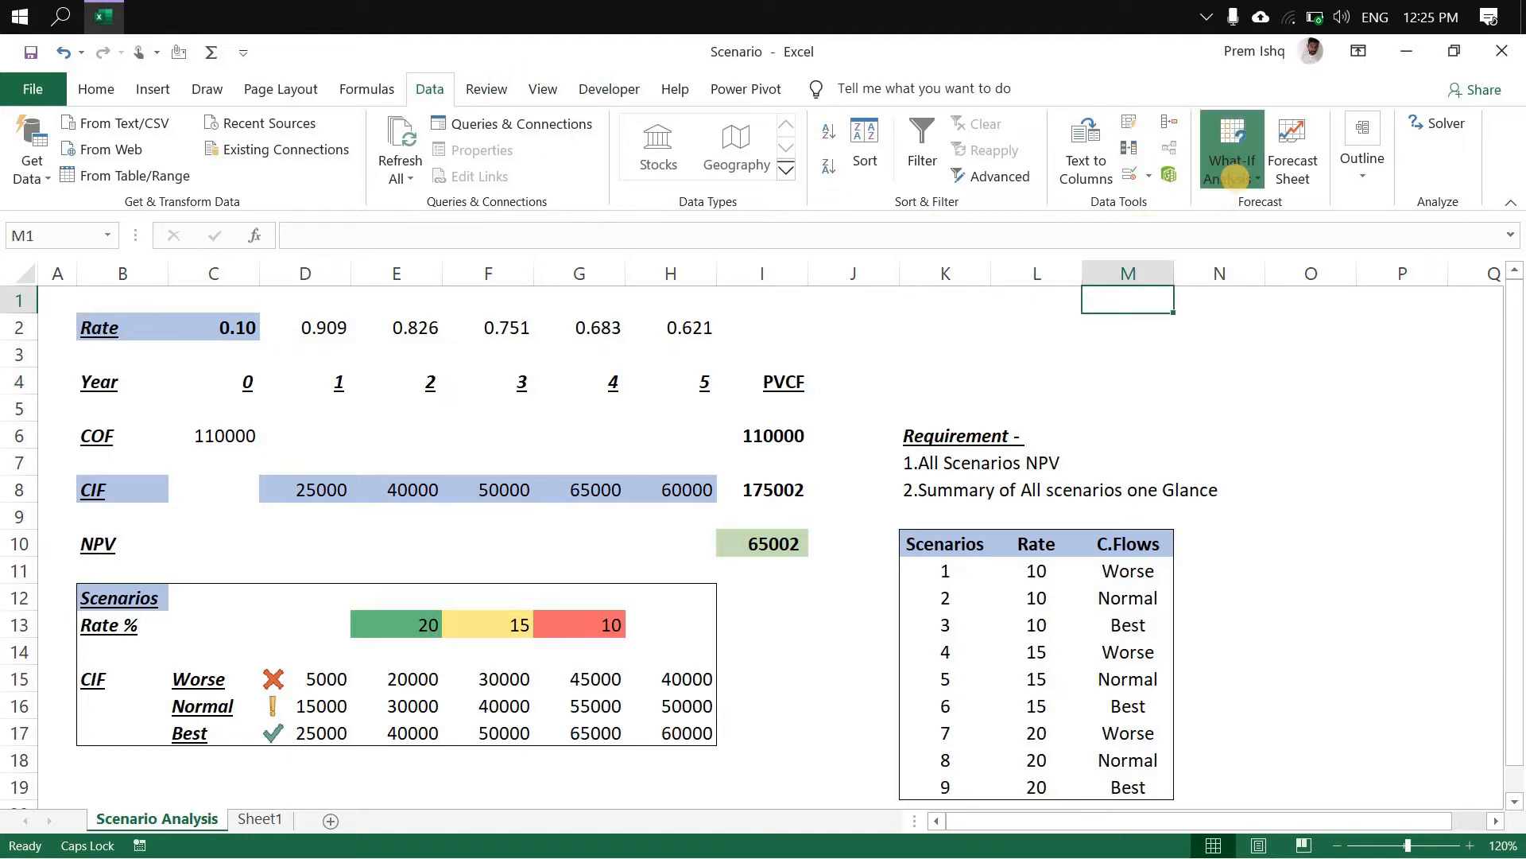
{"action": "left_click", "coordinate": [1250, 202]}
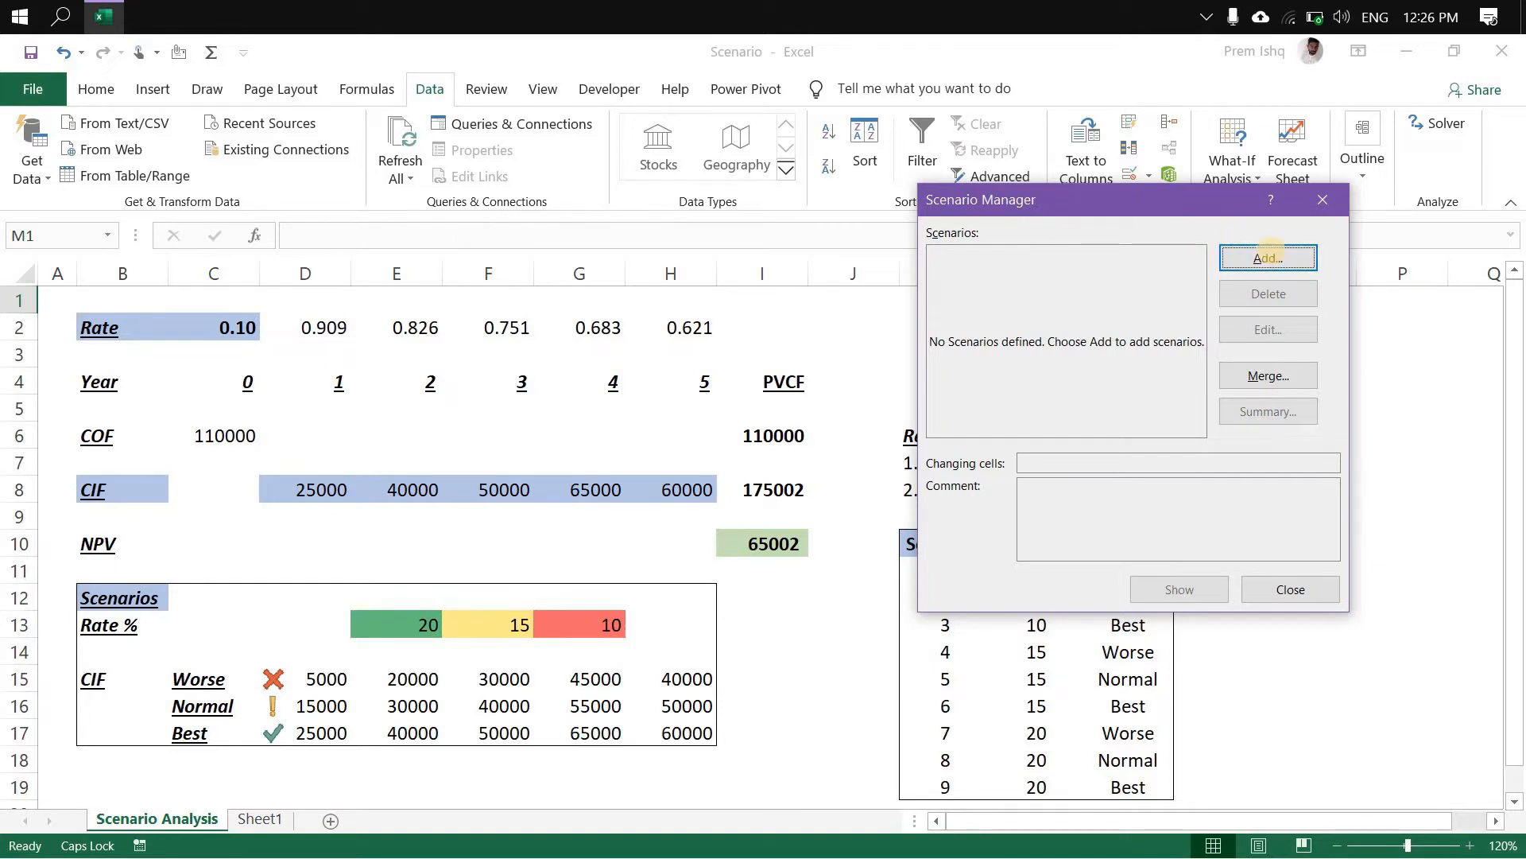
{"action": "left_click", "coordinate": [1269, 256]}
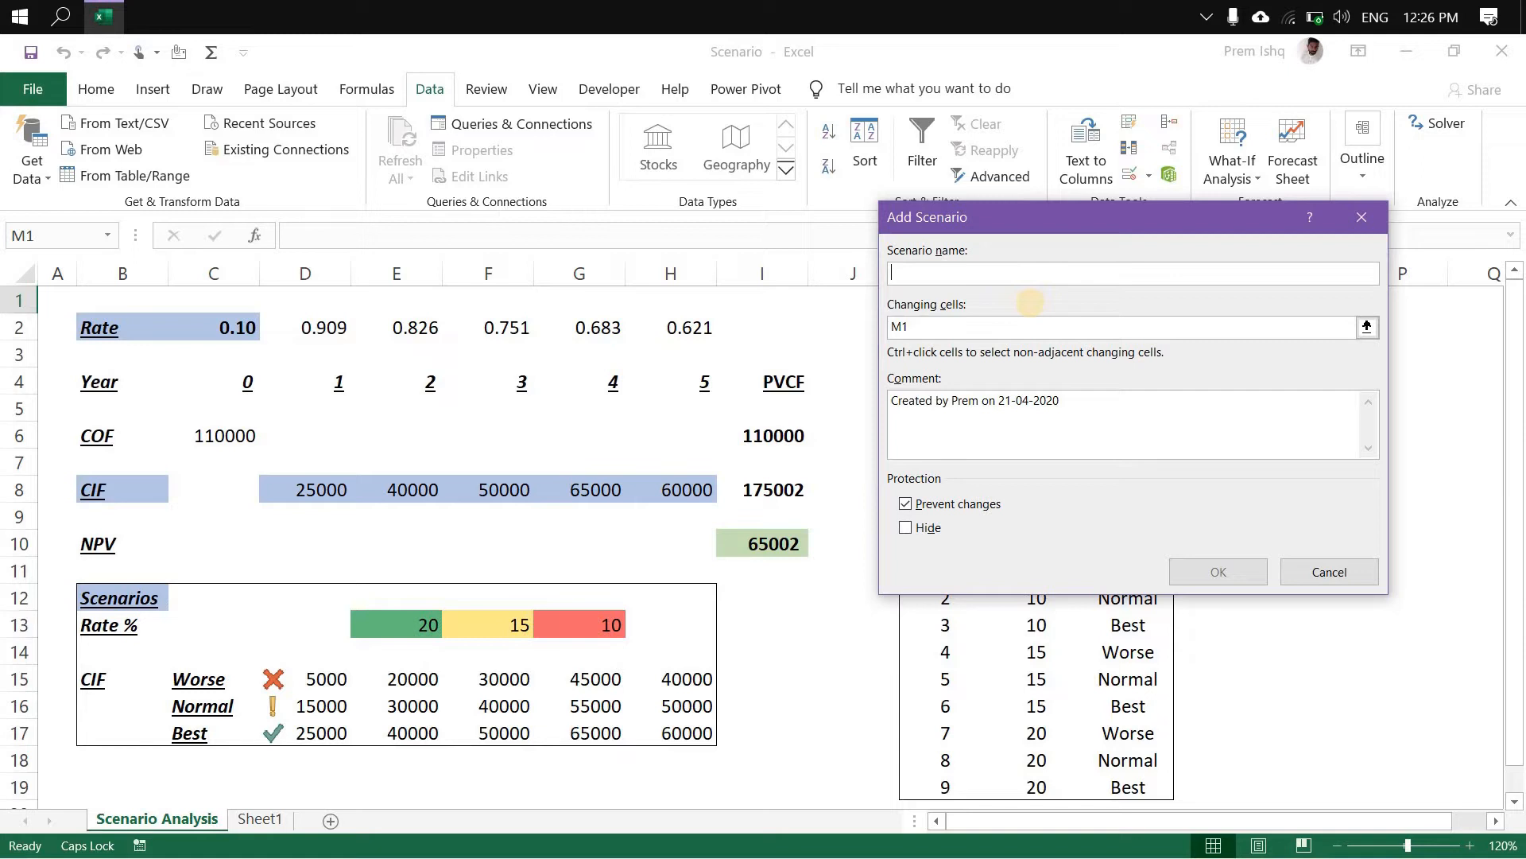
{"action": "type", "text": "W CIF"}
{"action": "left_click", "coordinate": [940, 320]}
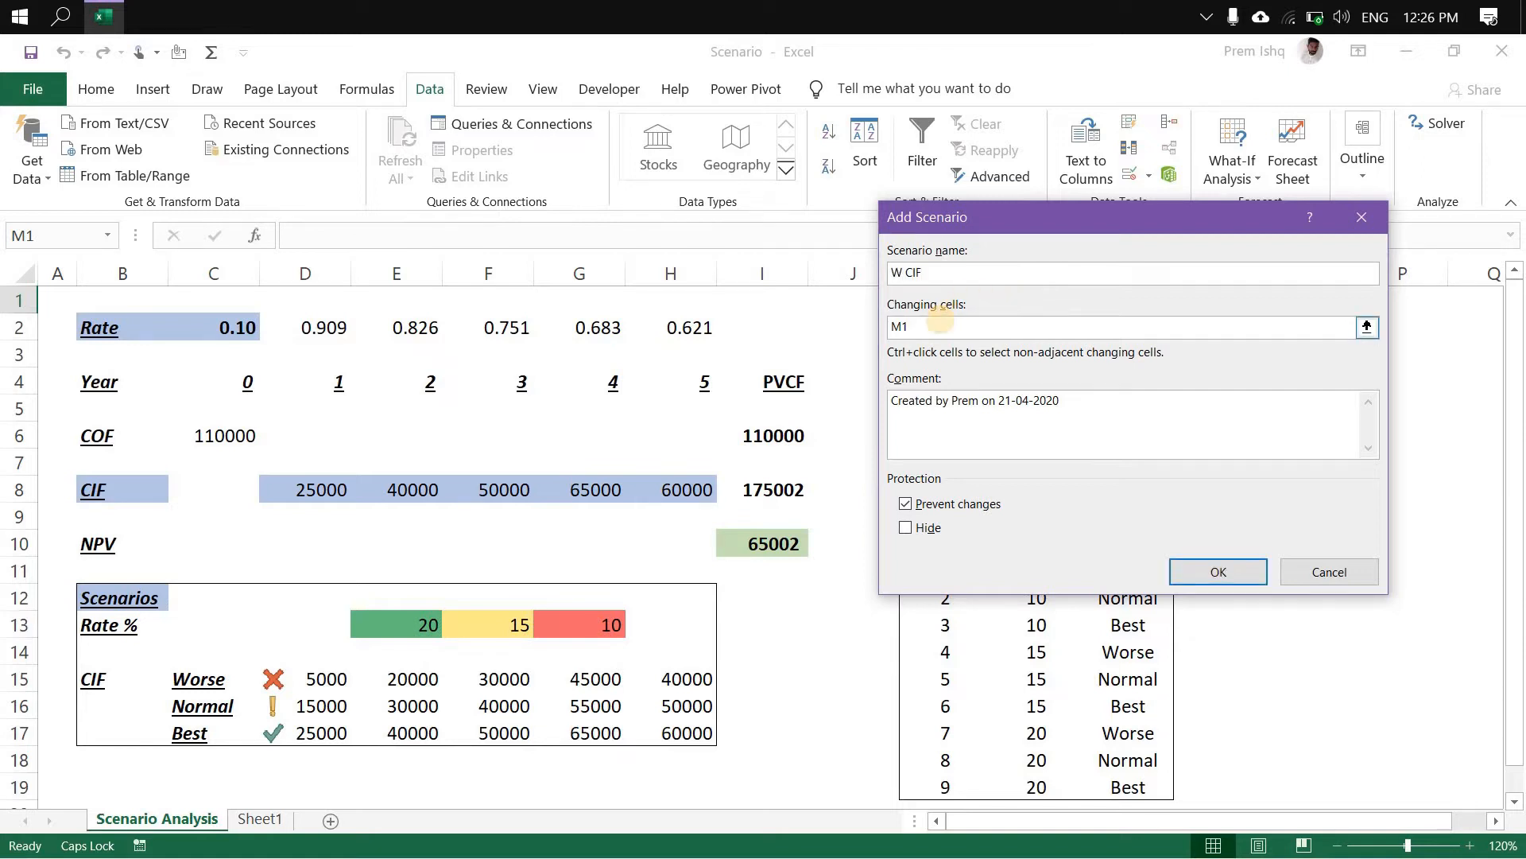
{"action": "key", "text": "BackSpace"}
{"action": "key", "text": "BackSpace"}
{"action": "left_click_drag", "start_coordinate": [310, 488], "coordinate": [672, 490]}
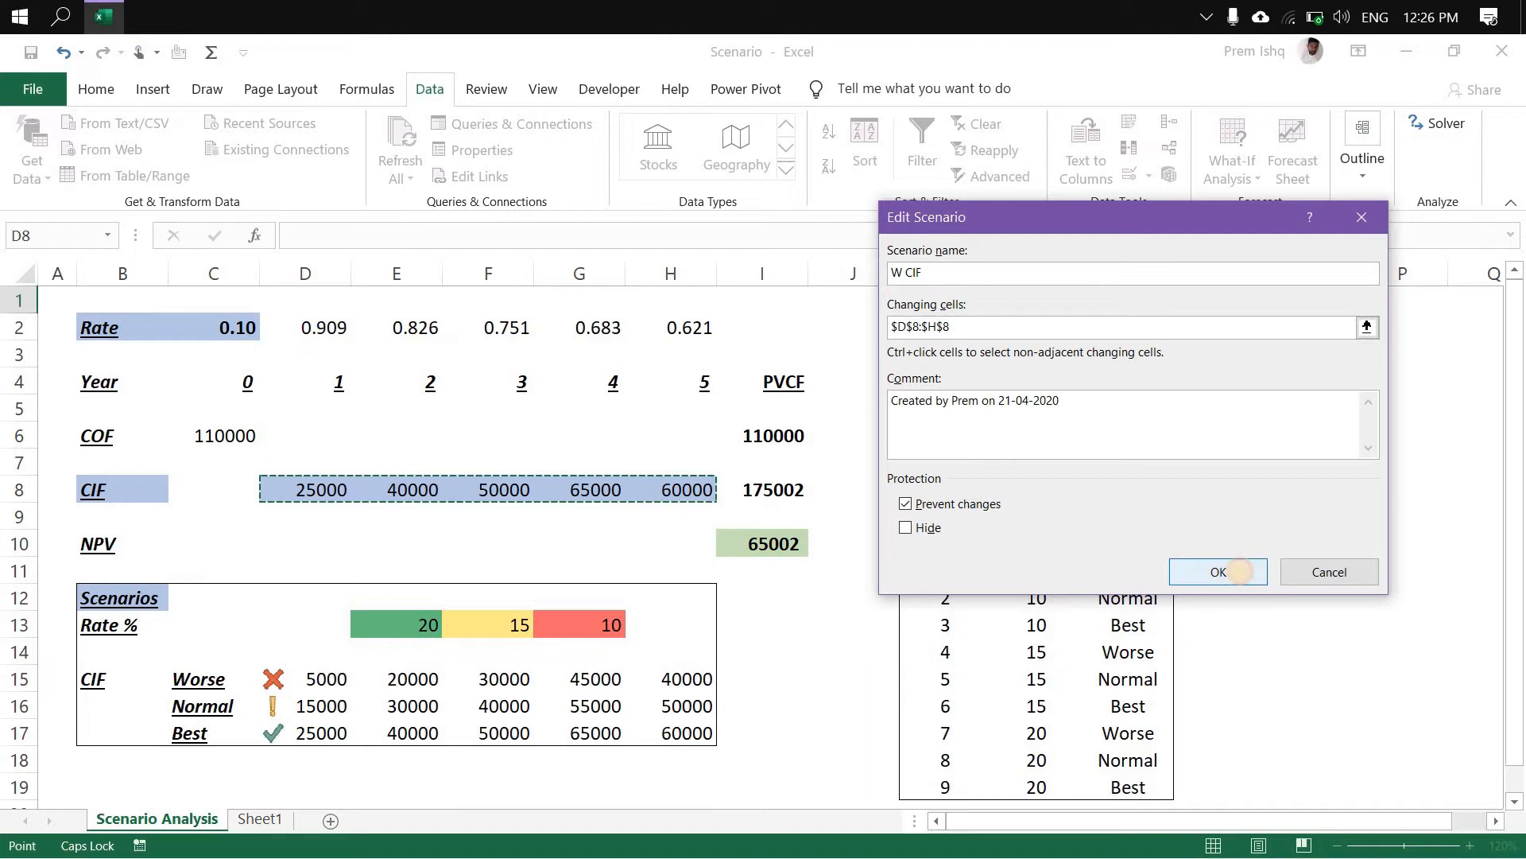
{"action": "left_click", "coordinate": [1239, 571]}
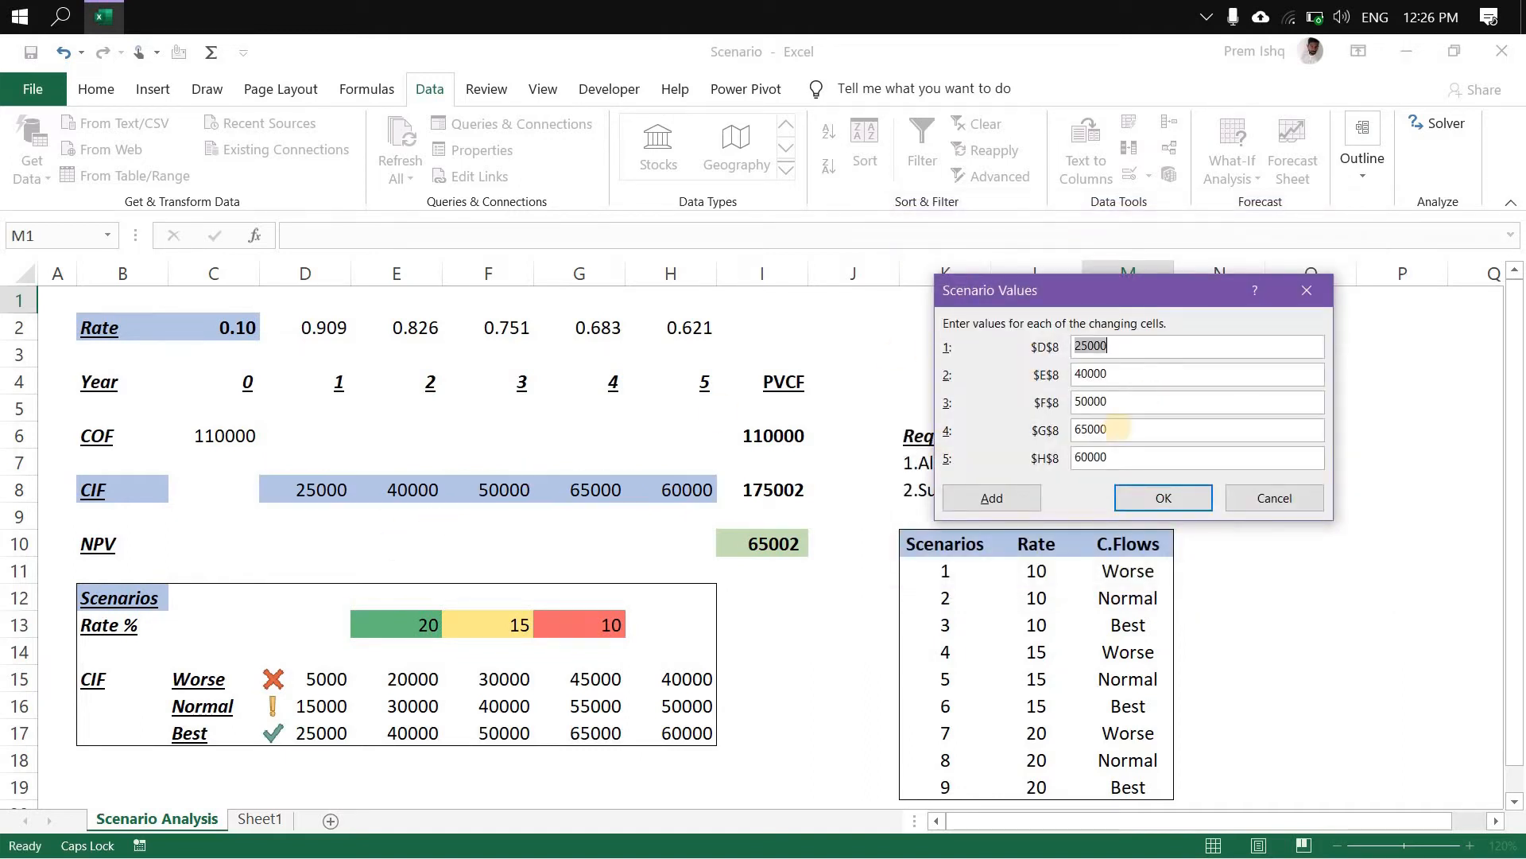
Set the W CIF scenario values for D8:H8 to 5000, 20000, 30000, 45000 and 40000.
{"action": "type", "text": "5000"}
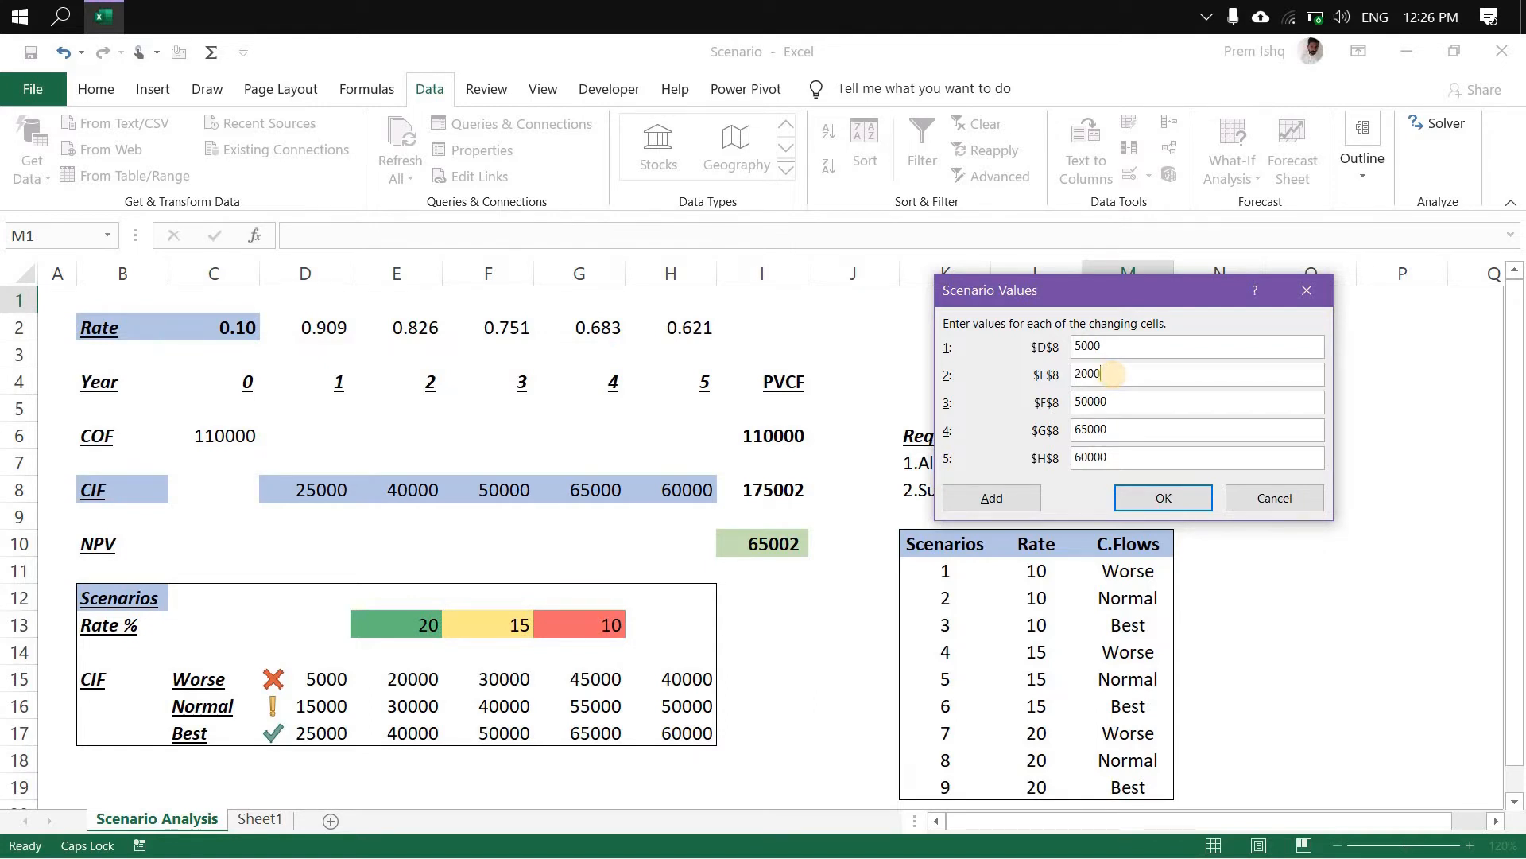
{"action": "key", "text": "Tab"}
{"action": "type", "text": "30000"}
{"action": "key", "text": "Tab"}
{"action": "type", "text": "45000"}
{"action": "key", "text": "Tab"}
{"action": "type", "text": "40000"}
{"action": "left_click", "coordinate": [1163, 498]}
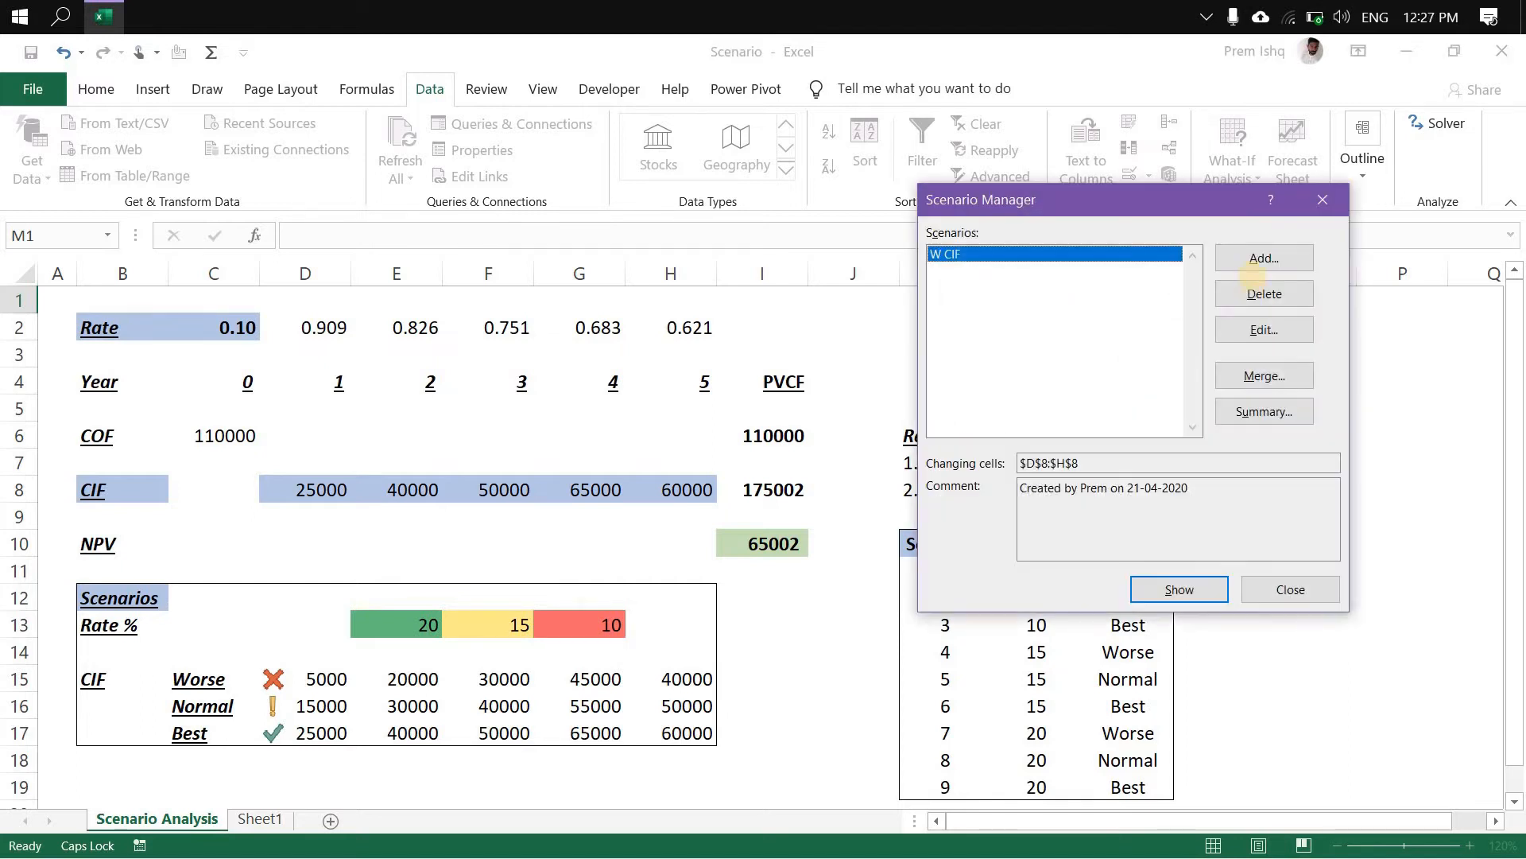
Start another scenario named "N CIF" with the changing cells D8:H8.
{"action": "left_click", "coordinate": [1242, 257]}
{"action": "type", "text": "N"}
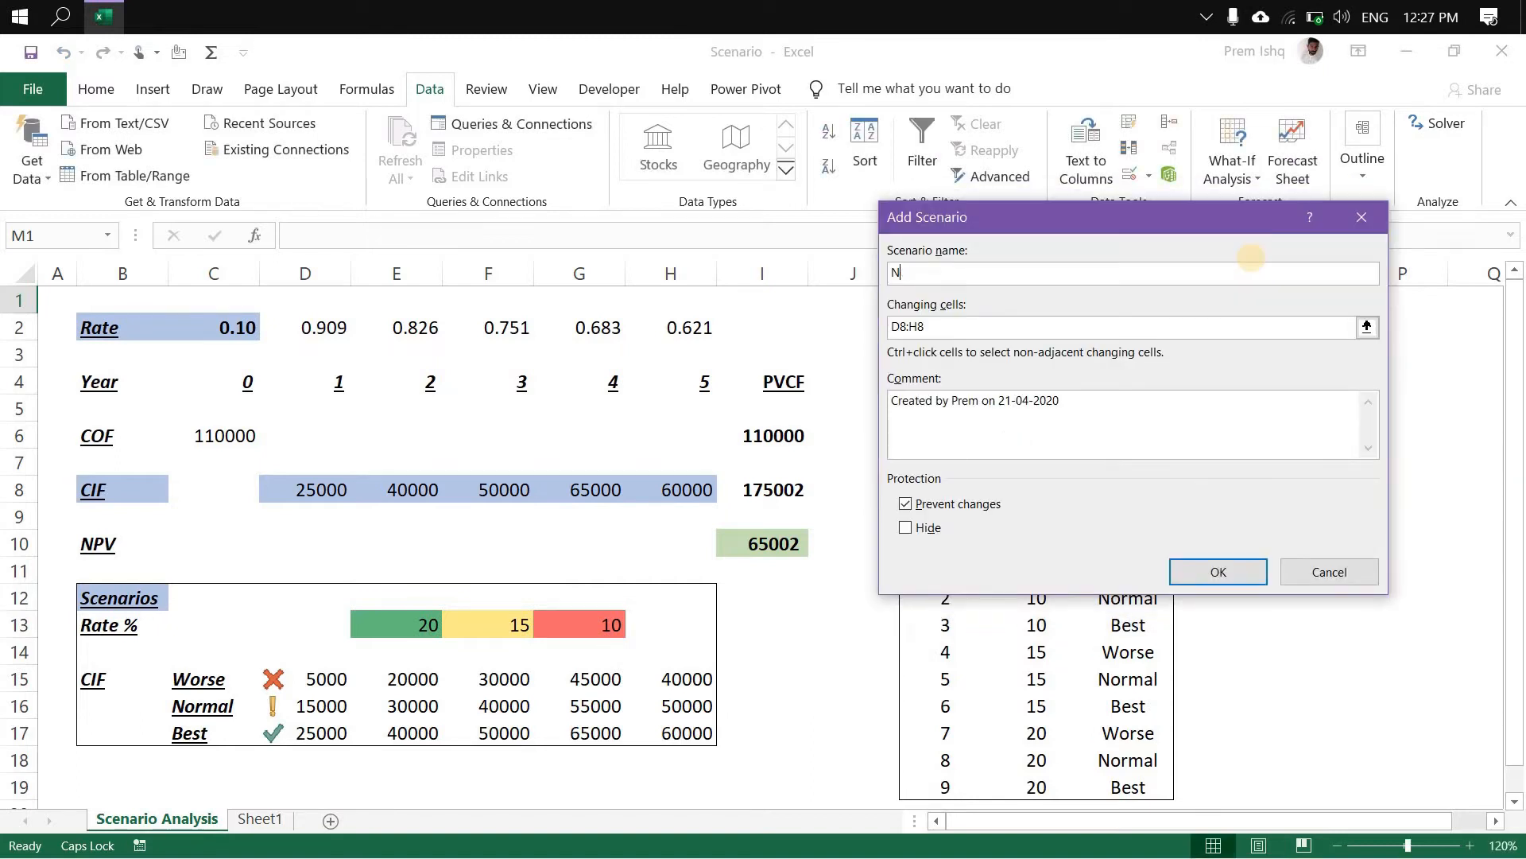
{"action": "type", "text": " CIF"}
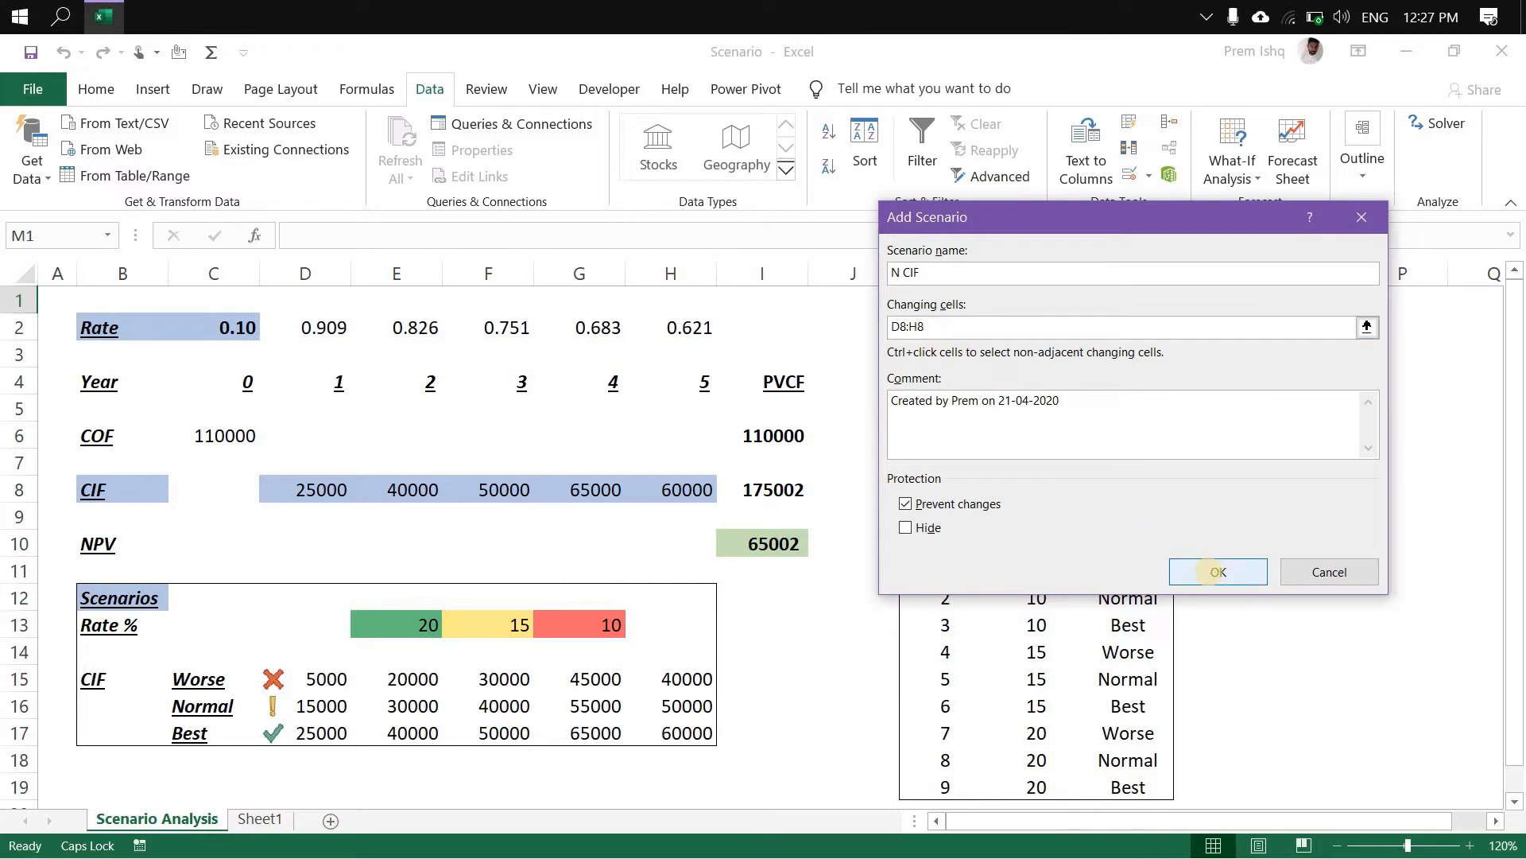
{"action": "left_click", "coordinate": [1210, 572]}
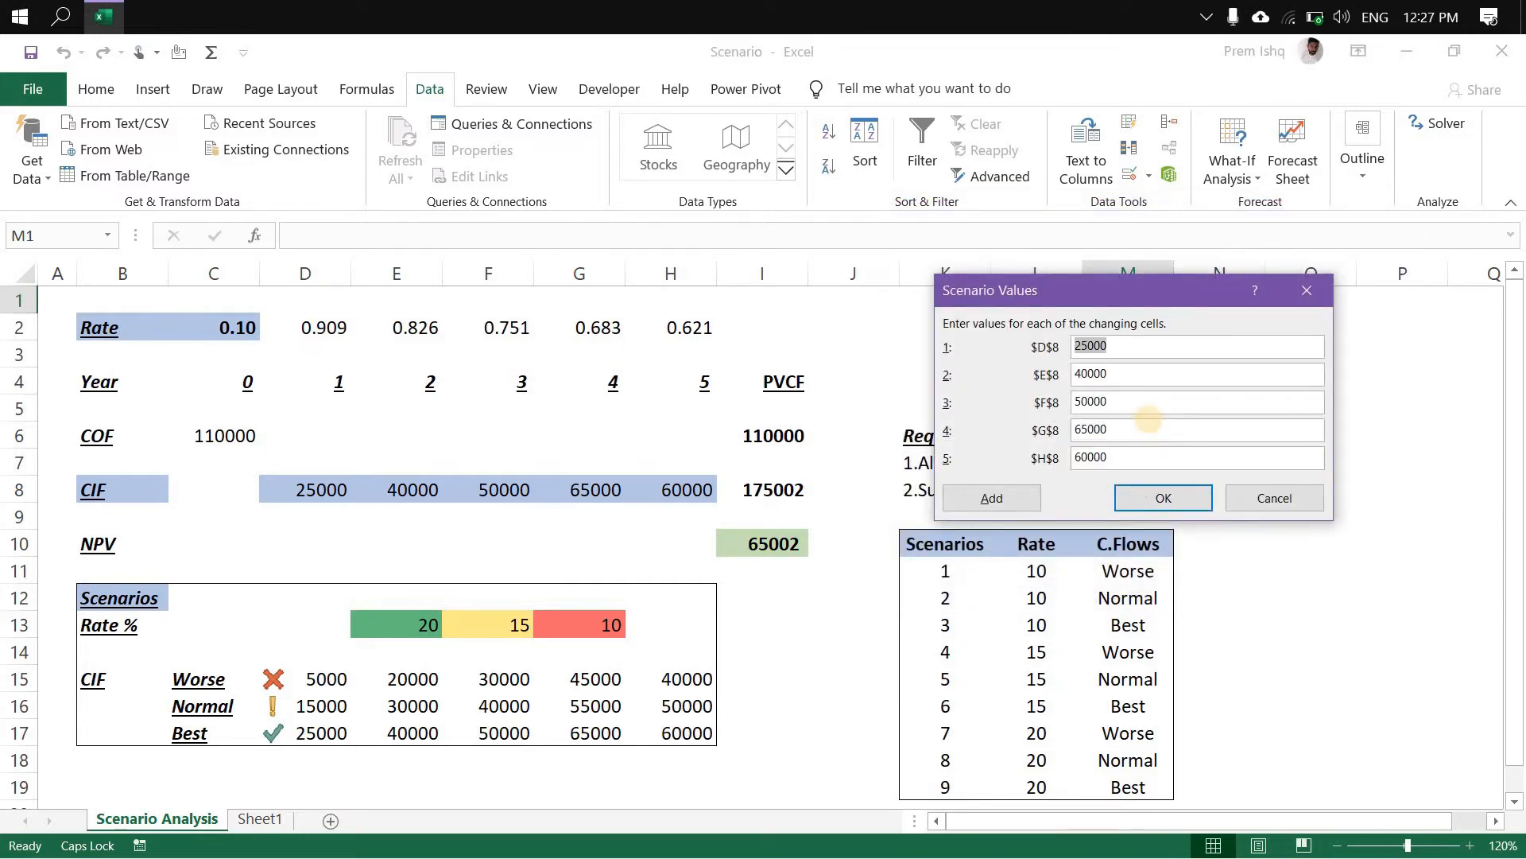
Set the N CIF scenario values for D8:H8 to 15000, 30000, 40000, 55000 and 50000.
{"action": "type", "text": "15"}
{"action": "key", "text": "Tab"}
{"action": "type", "text": "30000"}
{"action": "key", "text": "Tab"}
{"action": "type", "text": "40000"}
{"action": "key", "text": "Tab"}
{"action": "type", "text": "55000"}
{"action": "key", "text": "Tab"}
{"action": "type", "text": "50000"}
{"action": "left_click", "coordinate": [1163, 498]}
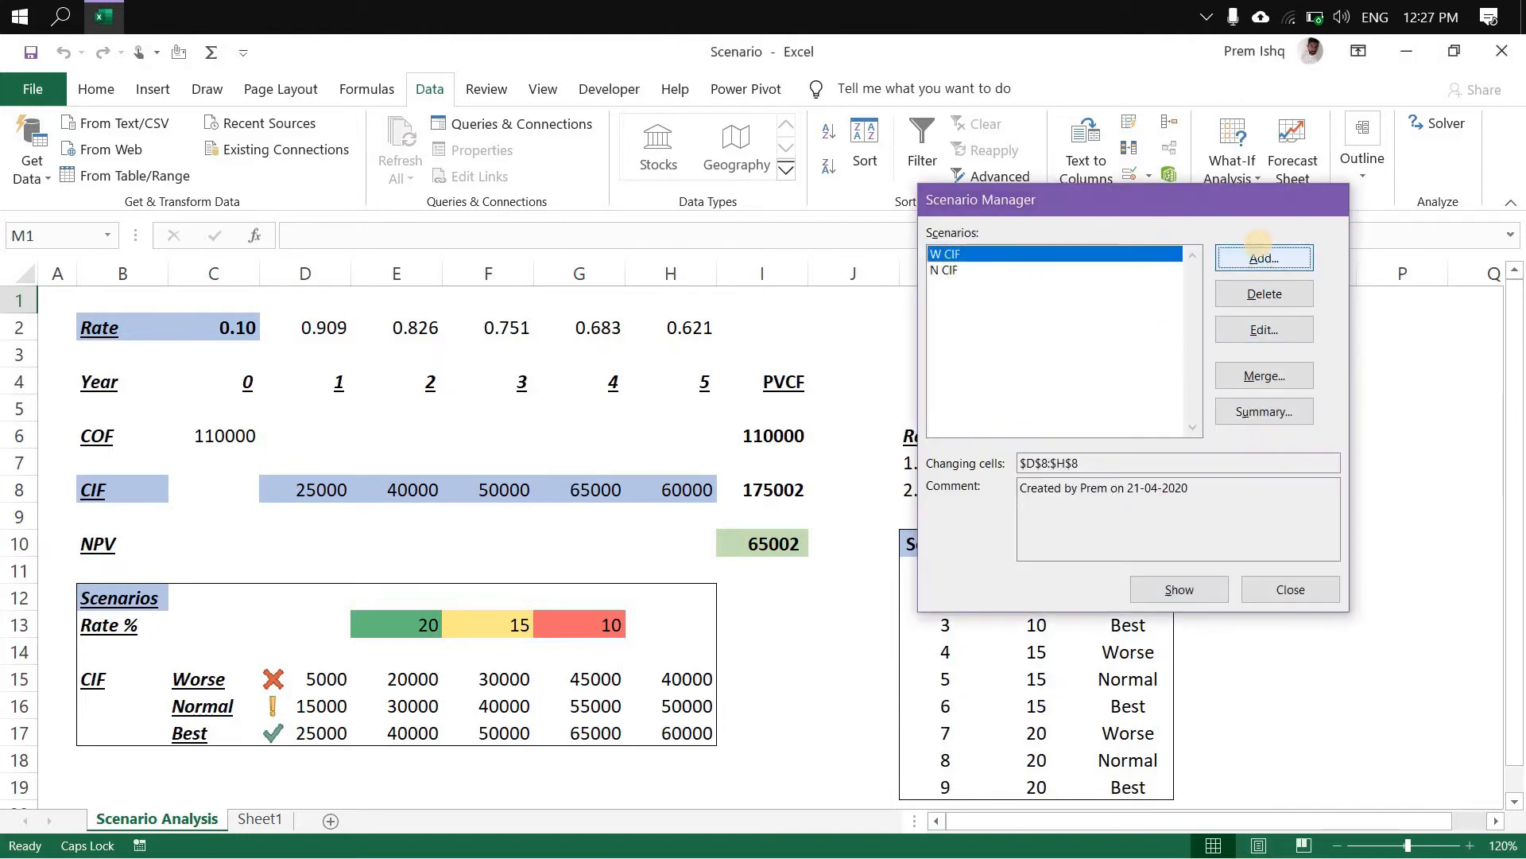
Add a scenario named "B CIF" for D8:H8 with the values 25000, 40000, 50000, 65000 and 60000.
{"action": "left_click", "coordinate": [1262, 256]}
{"action": "type", "text": "B CIF"}
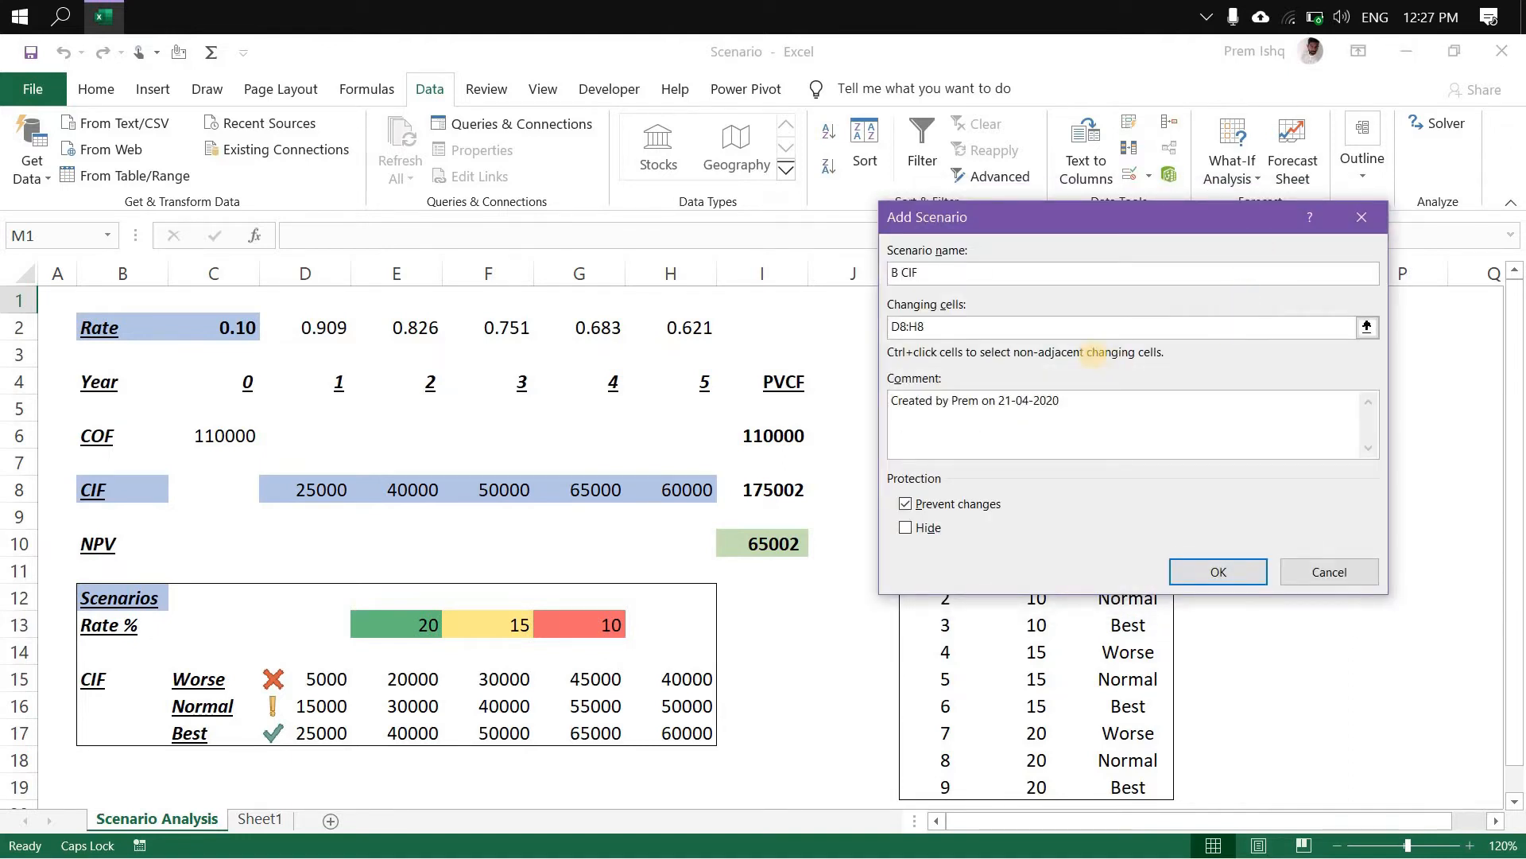
{"action": "left_click", "coordinate": [1218, 571]}
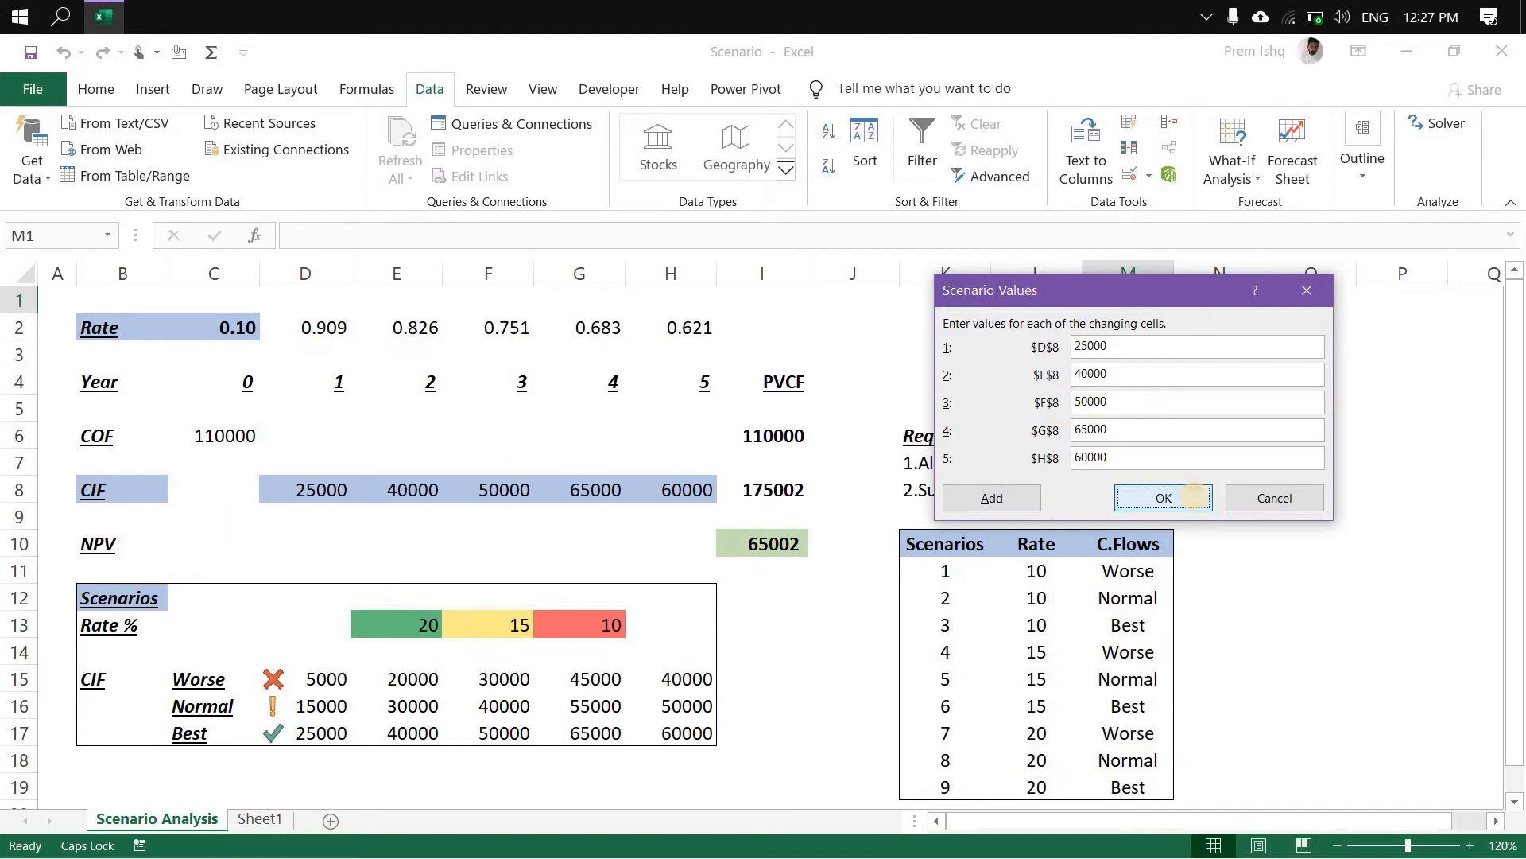
{"action": "left_click", "coordinate": [1197, 499]}
Add a scenario named "RATE 10" with C2 as the changing cell and a value of 0.1.
{"action": "left_click", "coordinate": [1254, 255]}
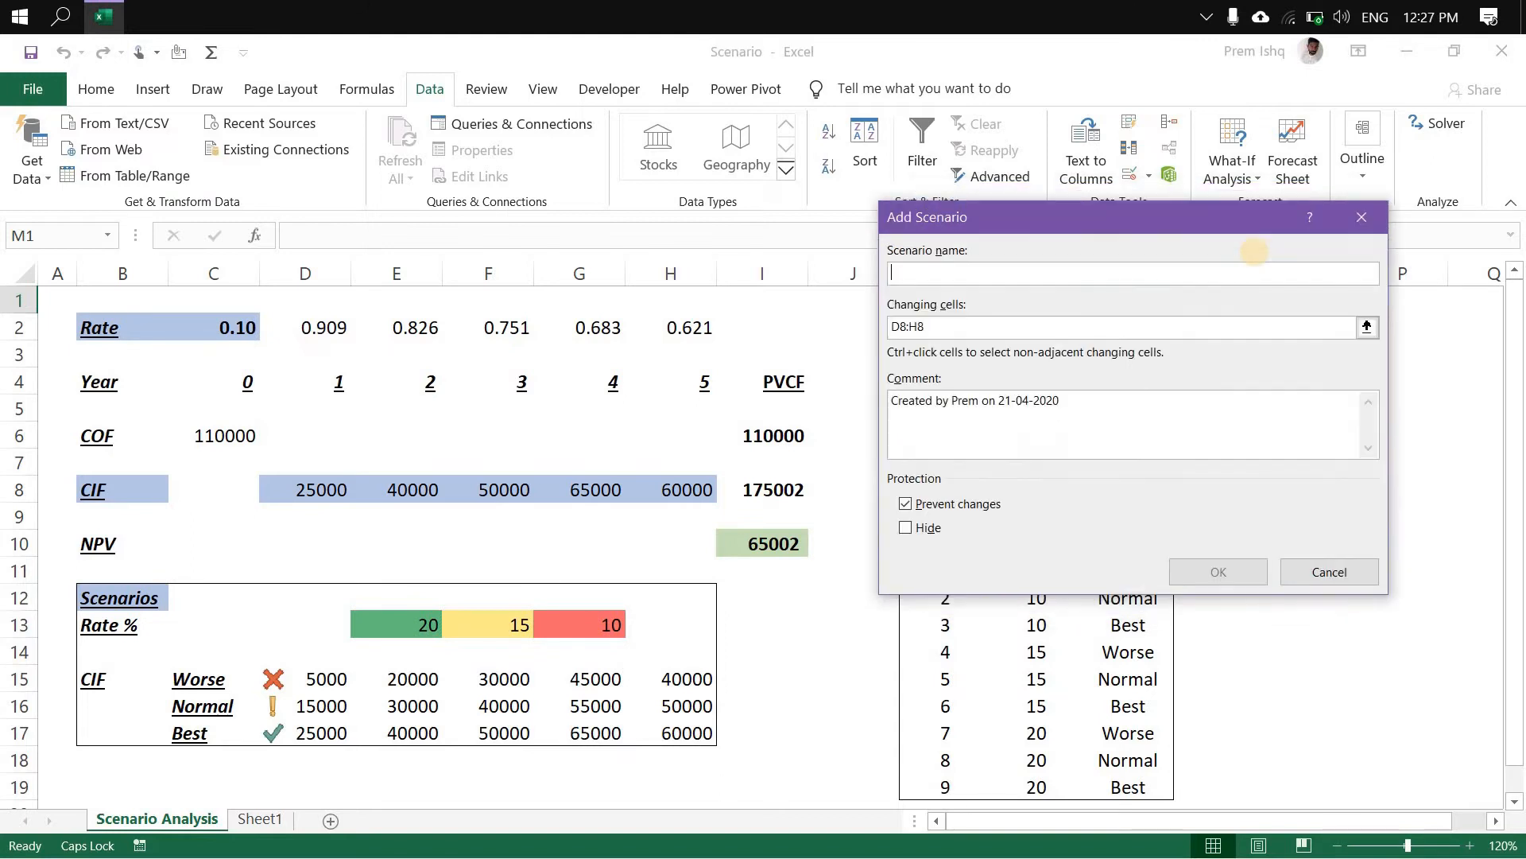
{"action": "type", "text": "RATE 10"}
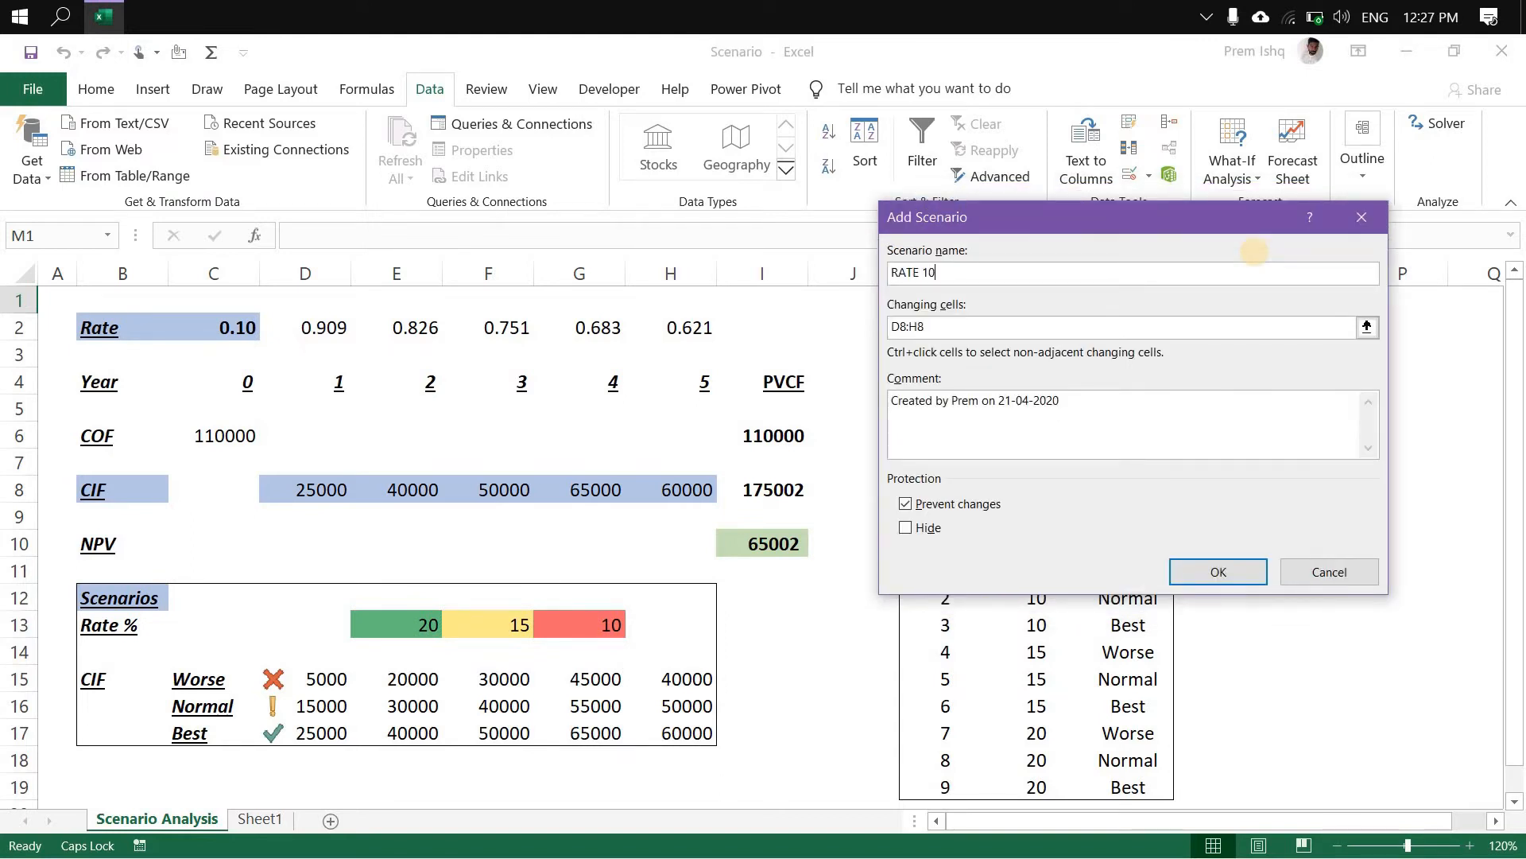
{"action": "left_click", "coordinate": [984, 324]}
{"action": "key", "text": "BackSpace"}
{"action": "key", "text": "BackSpace"}
{"action": "key", "text": "BackSpace"}
{"action": "key", "text": "BackSpace"}
{"action": "key", "text": "BackSpace"}
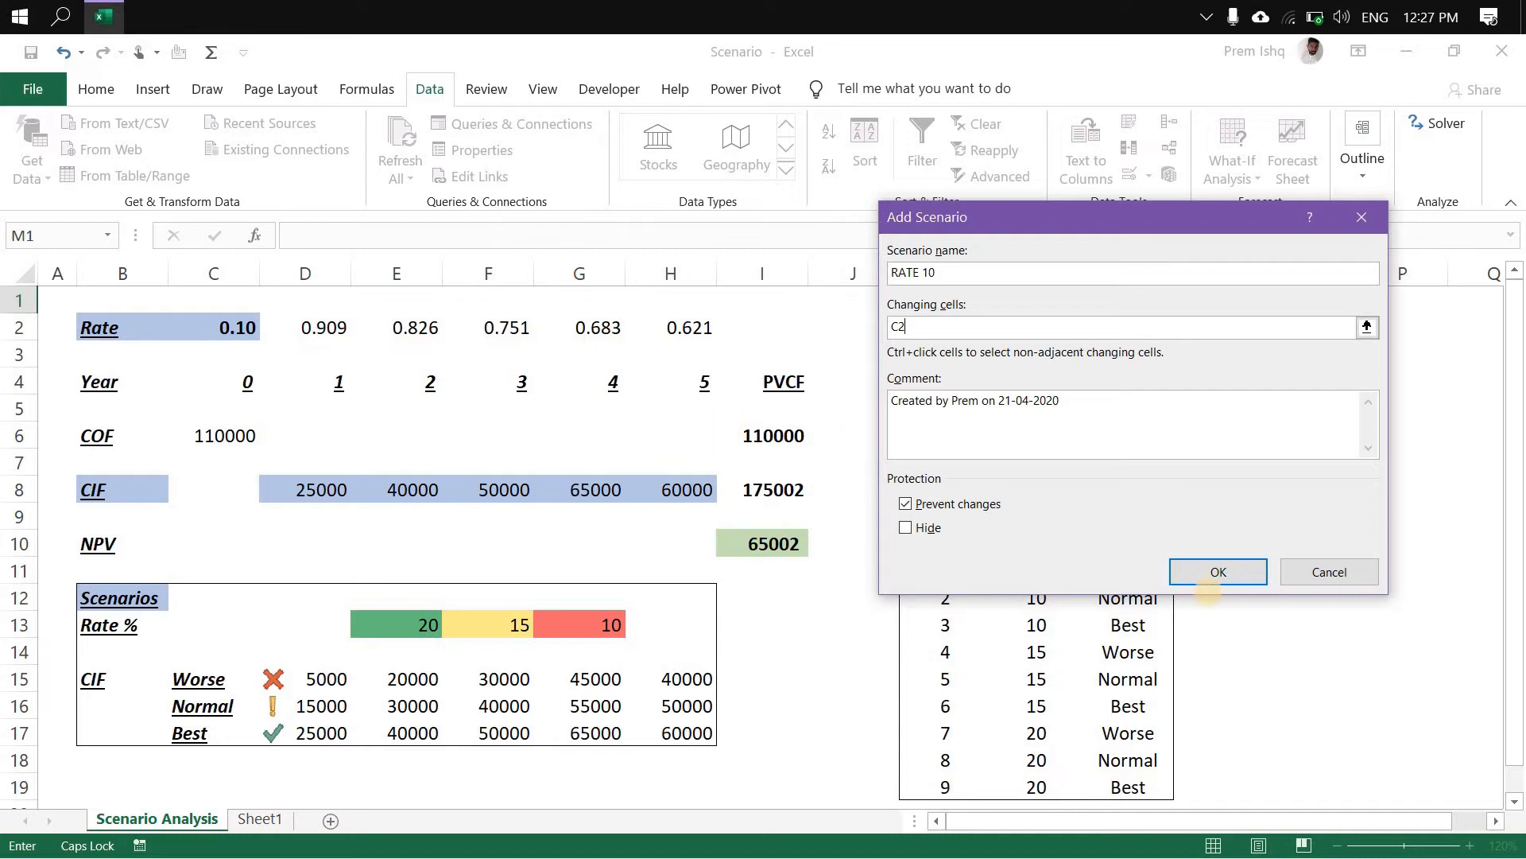
{"action": "left_click", "coordinate": [1217, 572]}
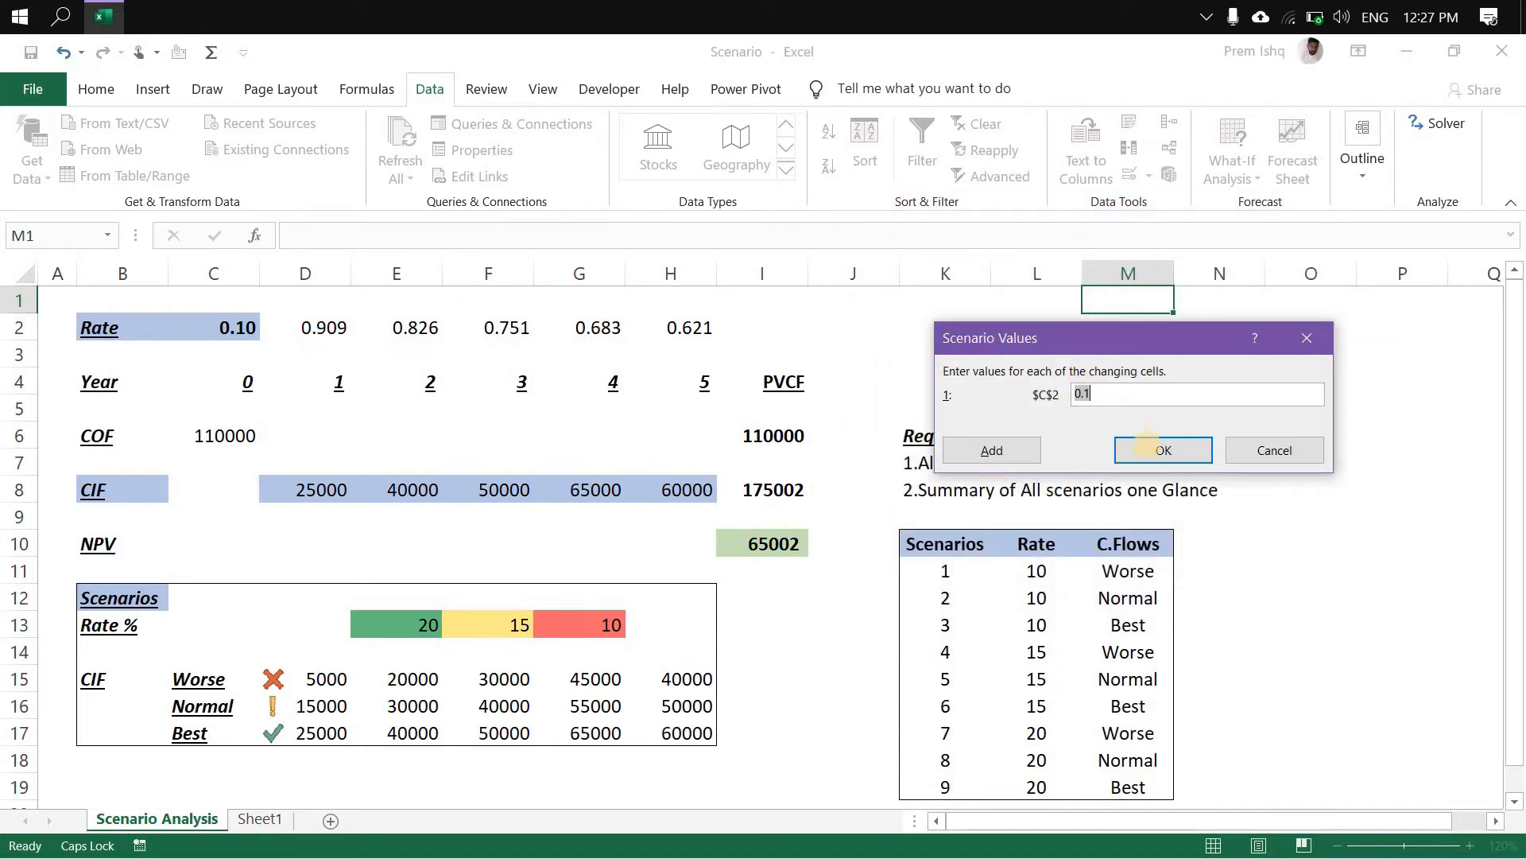
{"action": "left_click", "coordinate": [1149, 448]}
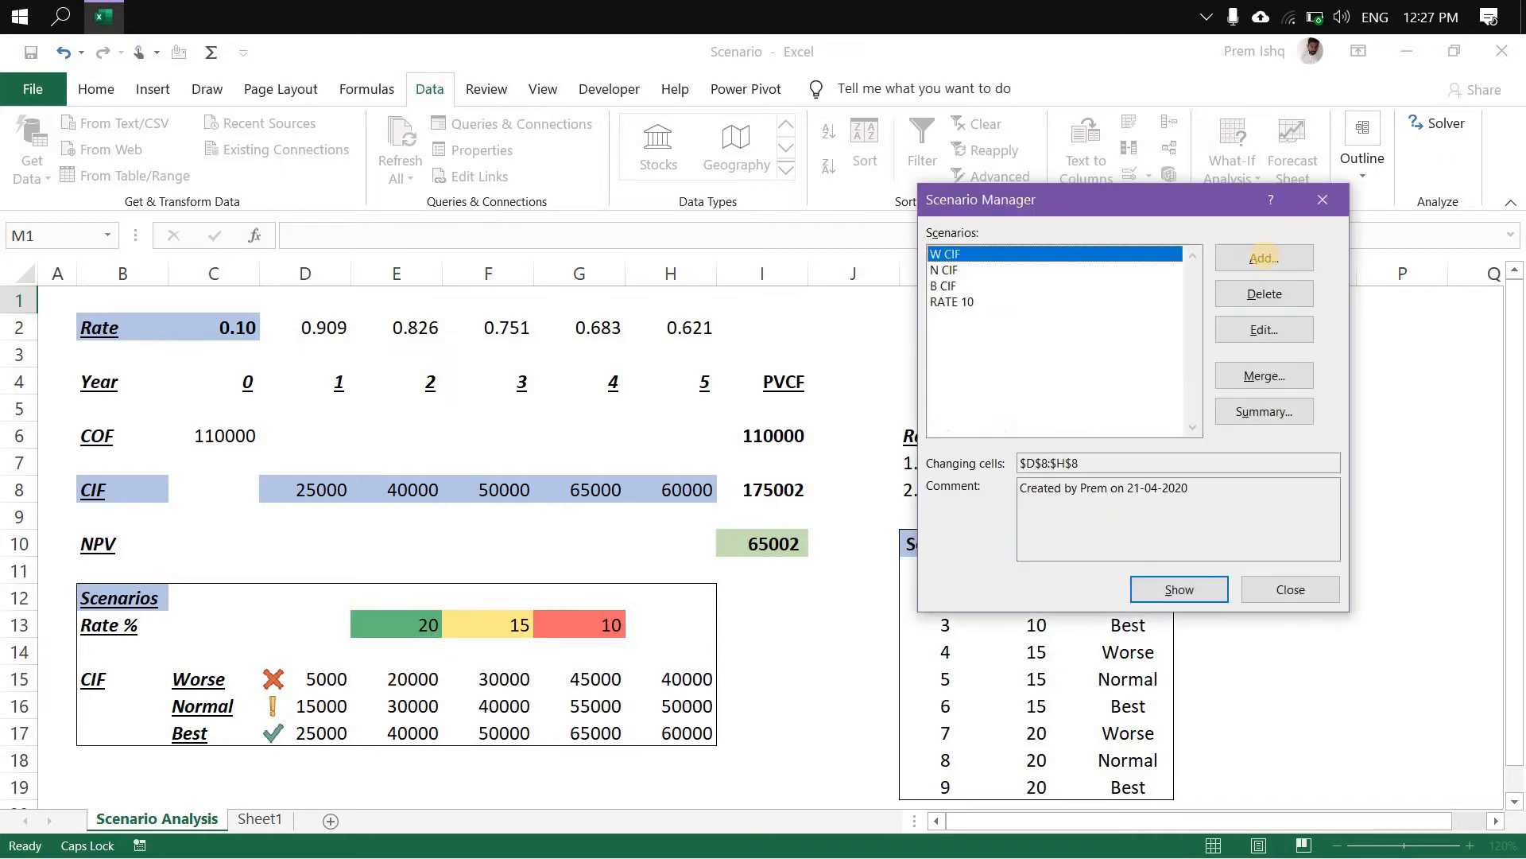
Add a scenario named "RATE 15" with C2 as the changing cell and a value of 0.15.
{"action": "left_click", "coordinate": [1264, 258]}
{"action": "type", "text": "RATE 15"}
{"action": "left_click", "coordinate": [1028, 326]}
{"action": "key", "text": "BackSpace"}
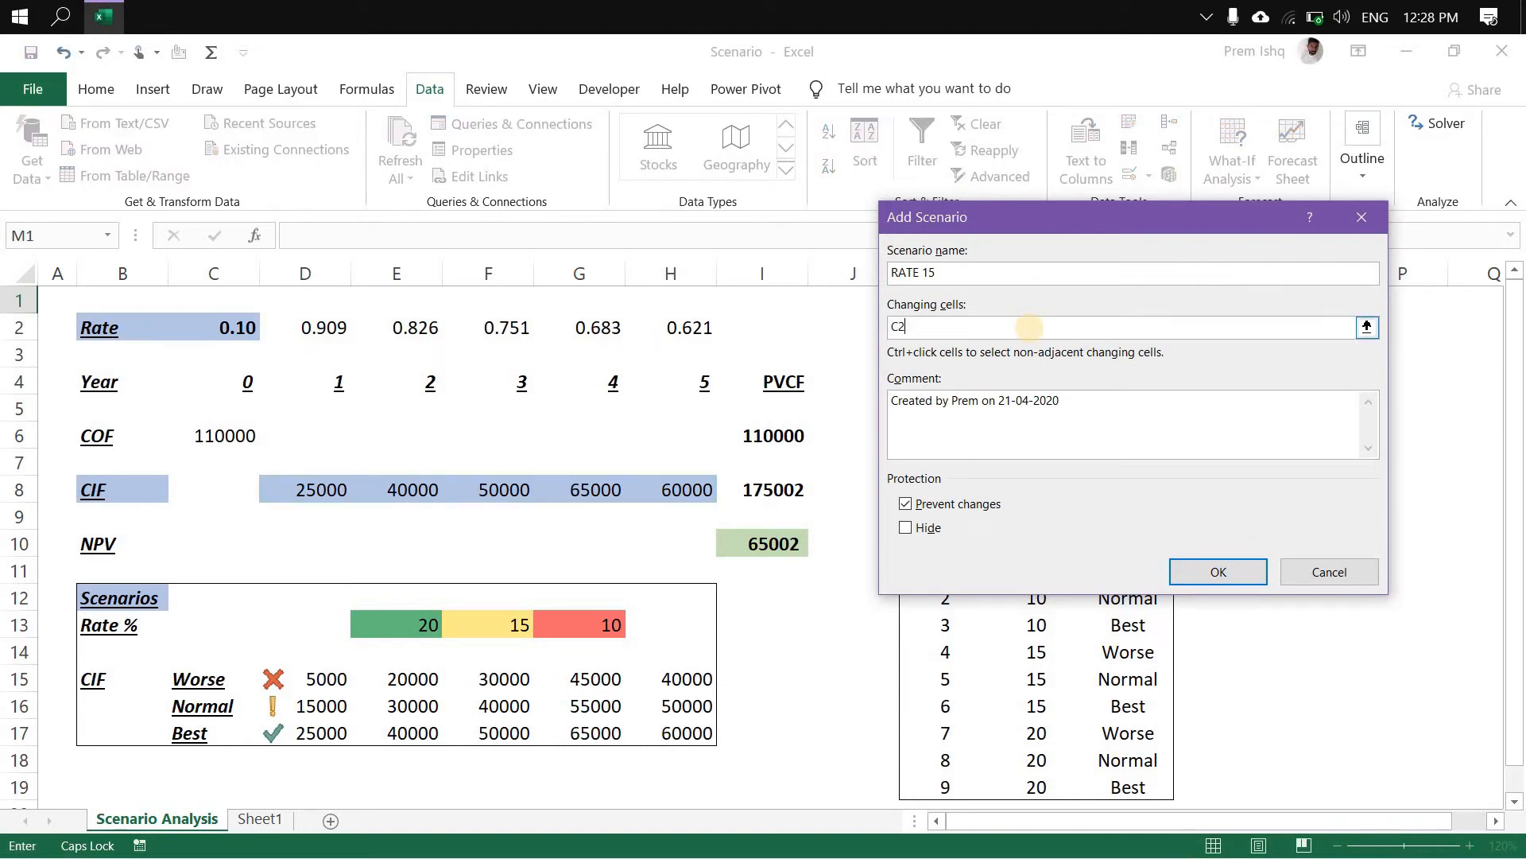
{"action": "left_click", "coordinate": [1186, 569]}
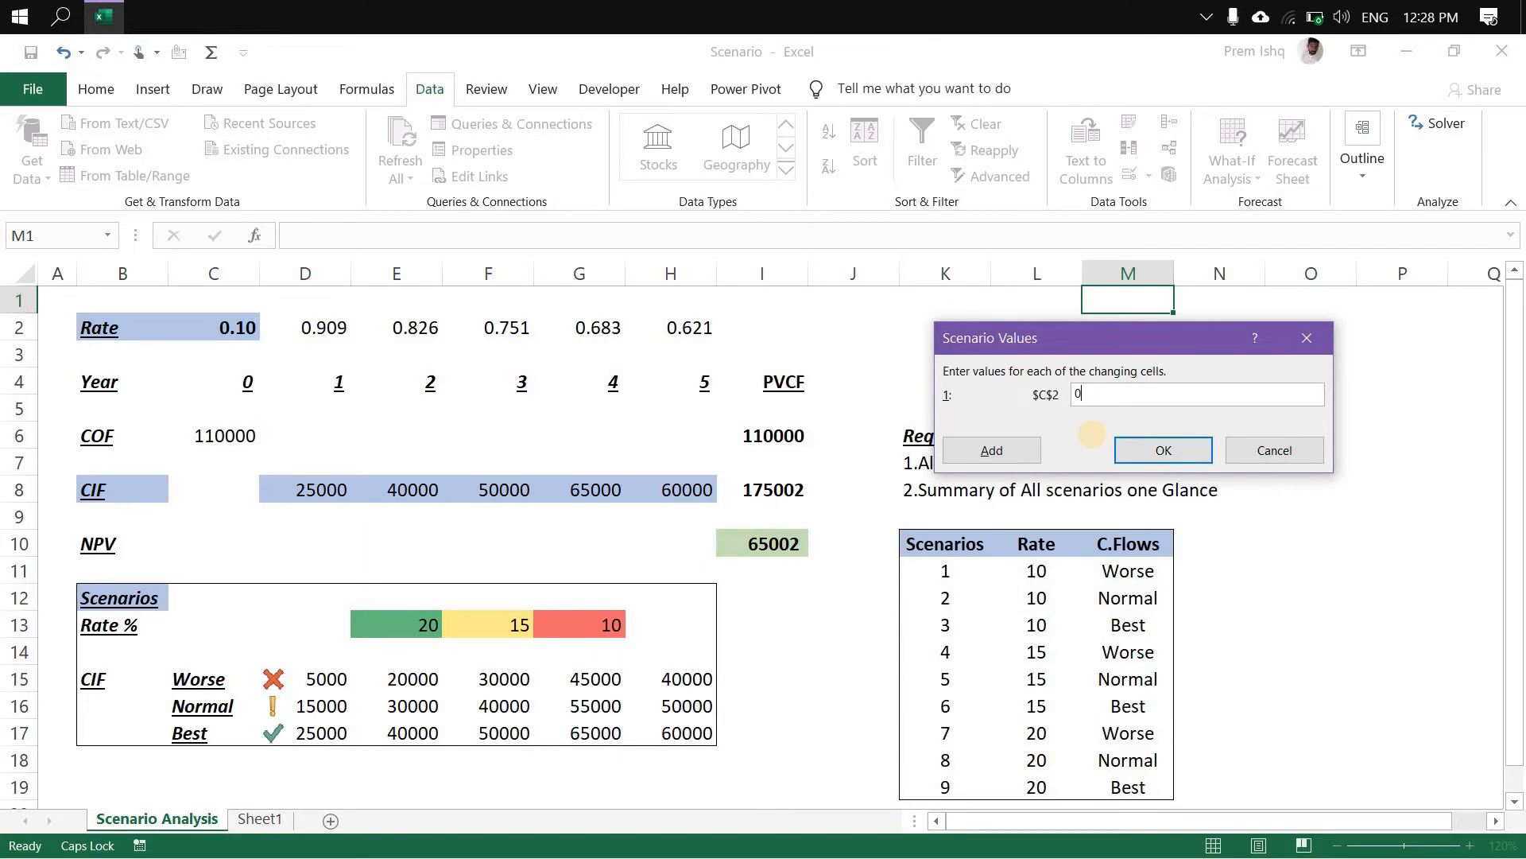
{"action": "type", "text": "0"}
{"action": "left_click", "coordinate": [1159, 449]}
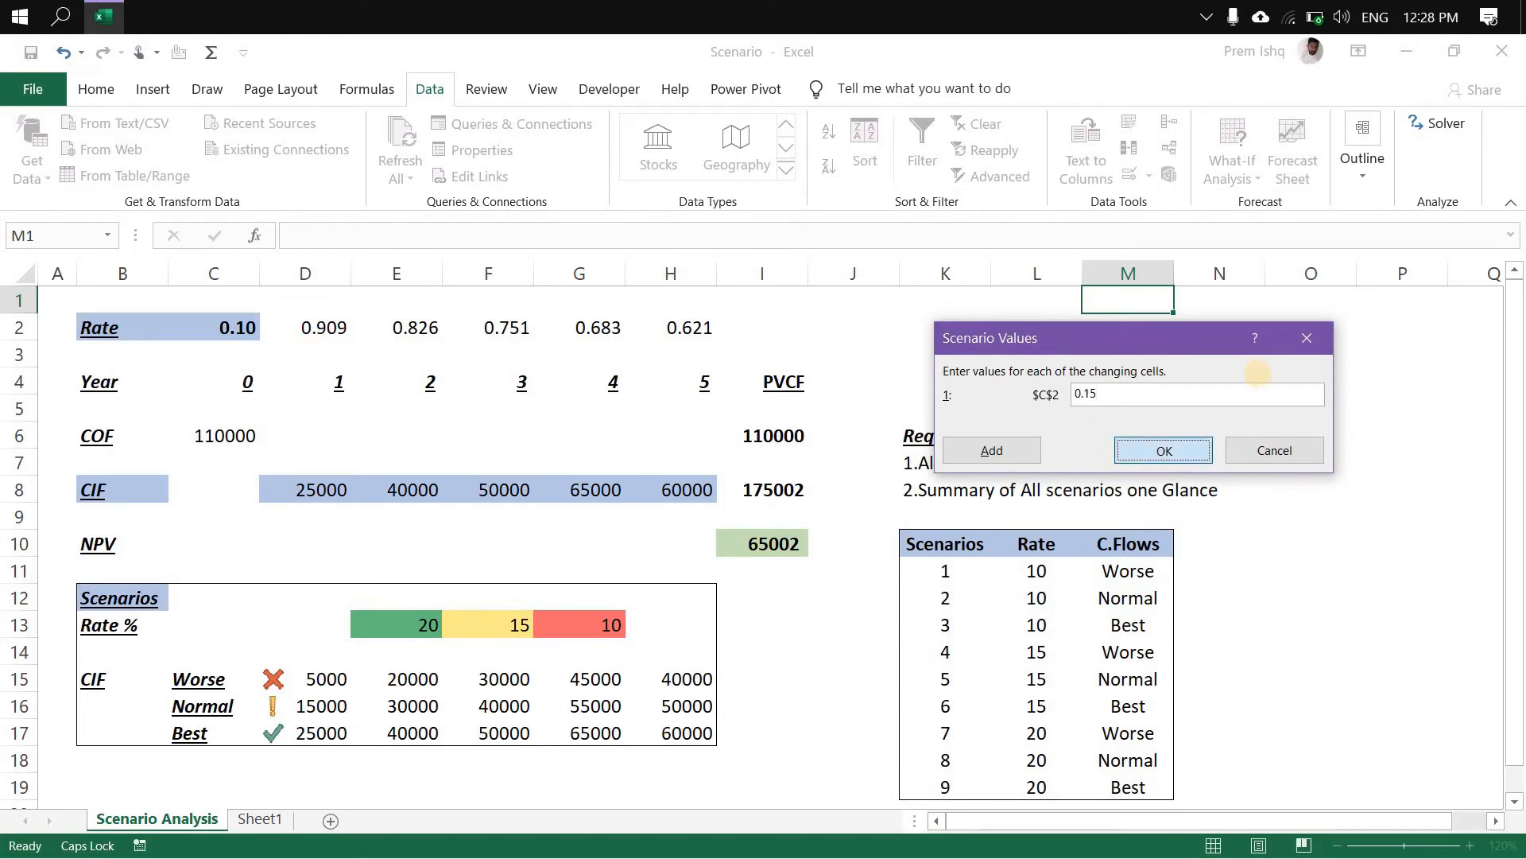
Add a scenario named "RATE 20" with C2 as the changing cell and a value of 0.2.
{"action": "left_click", "coordinate": [1264, 258]}
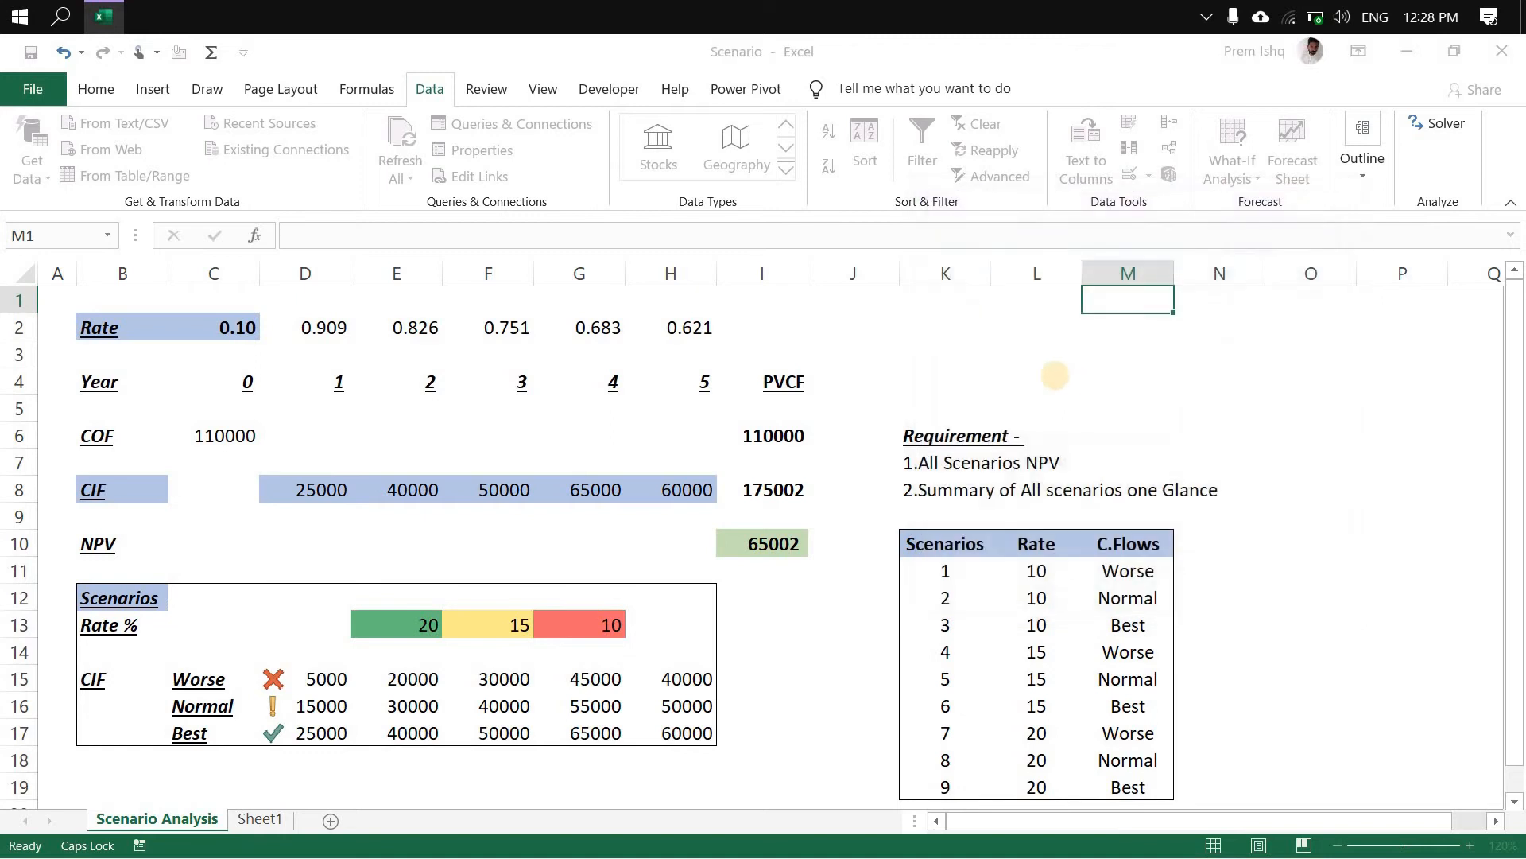
{"action": "type", "text": "RATE"}
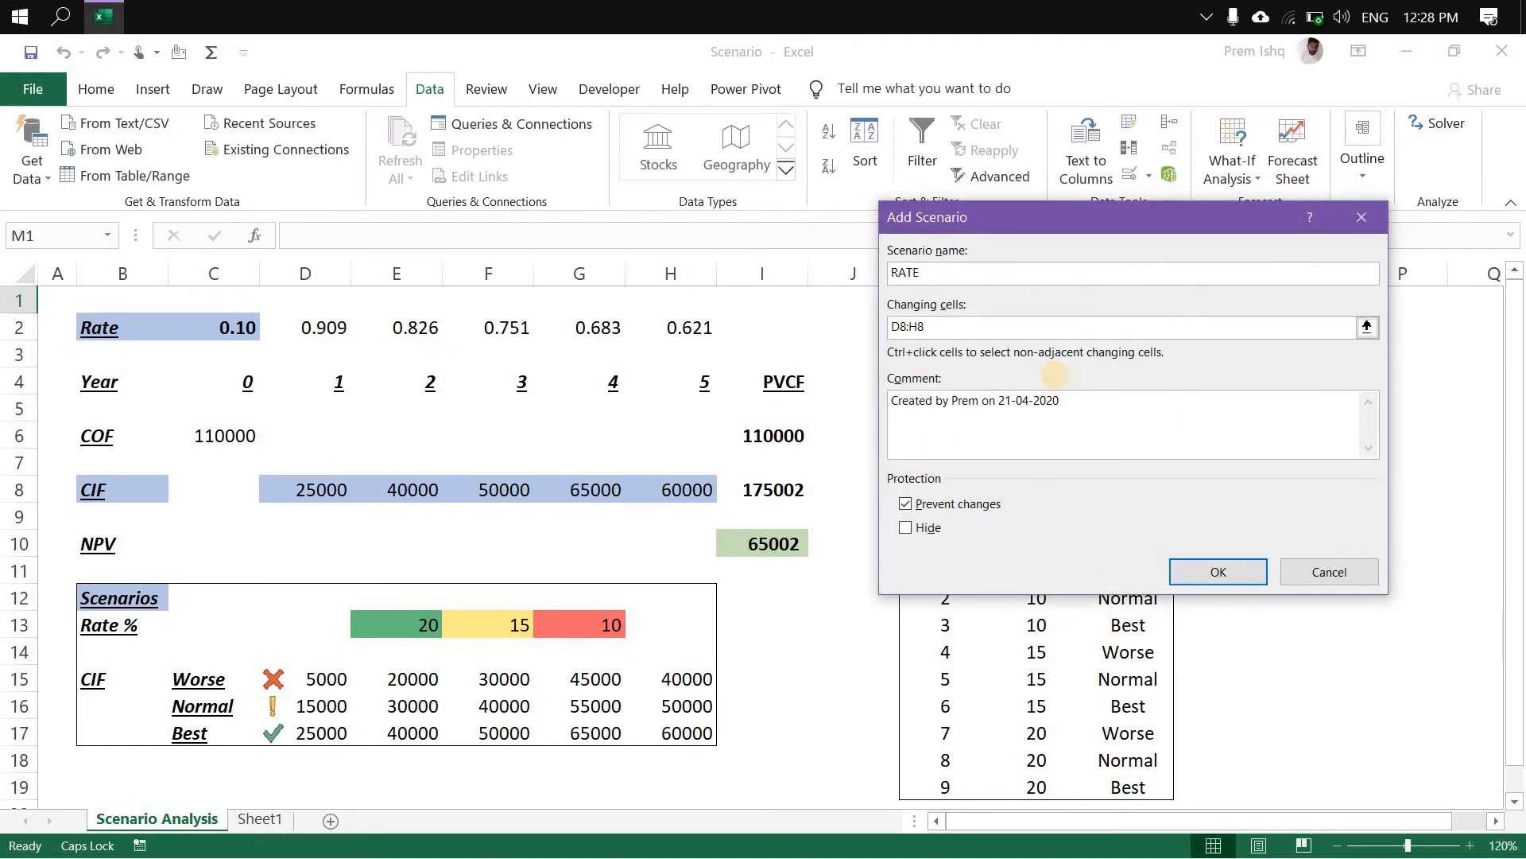
{"action": "type", "text": " 20"}
{"action": "left_click", "coordinate": [969, 324]}
{"action": "key", "text": "BackSpace"}
{"action": "type", "text": "C2"}
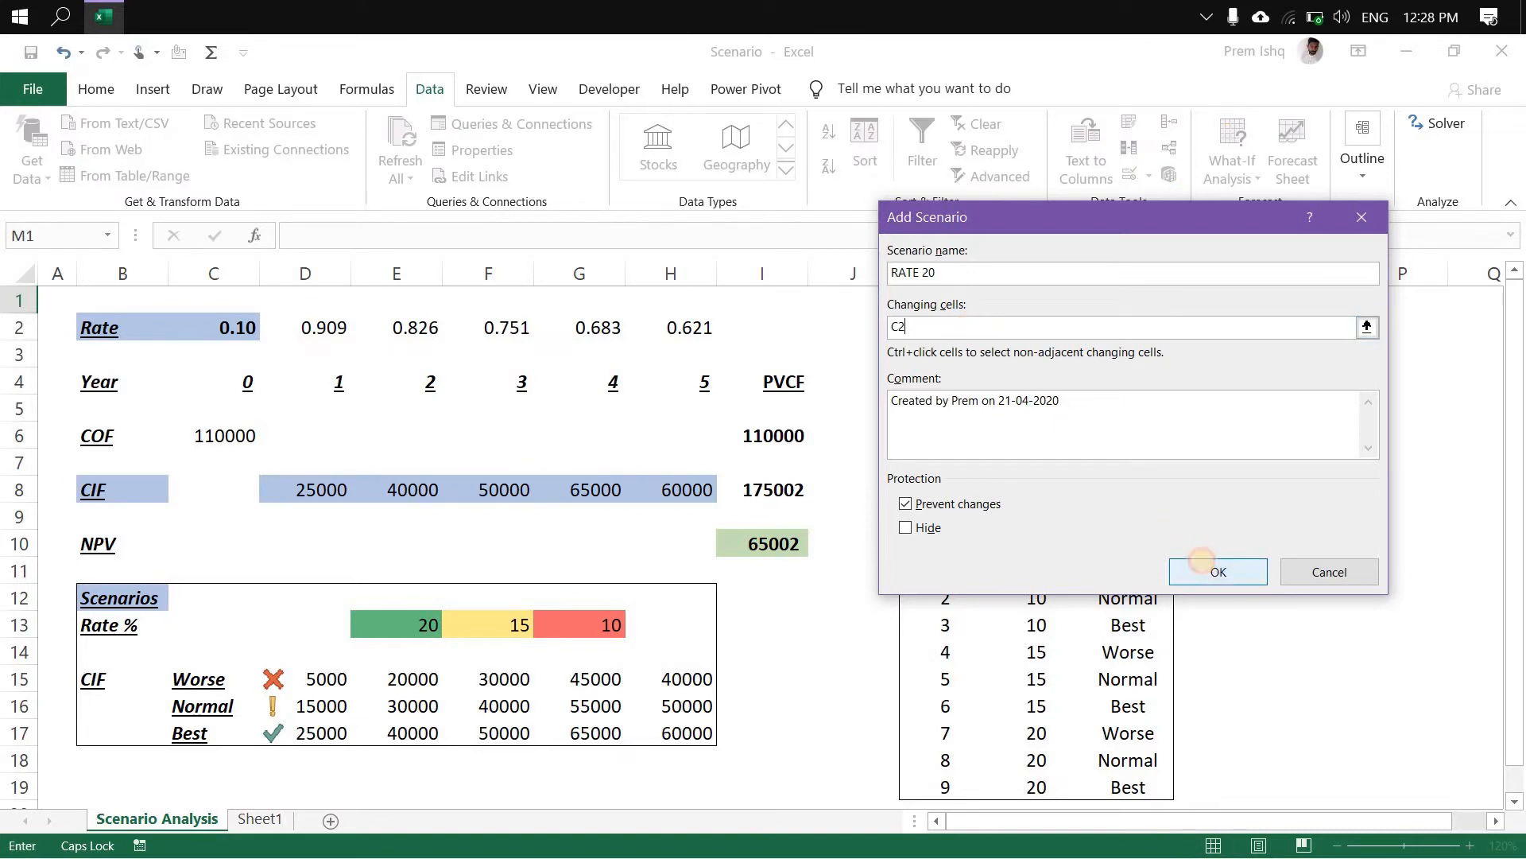
{"action": "left_click", "coordinate": [1202, 561]}
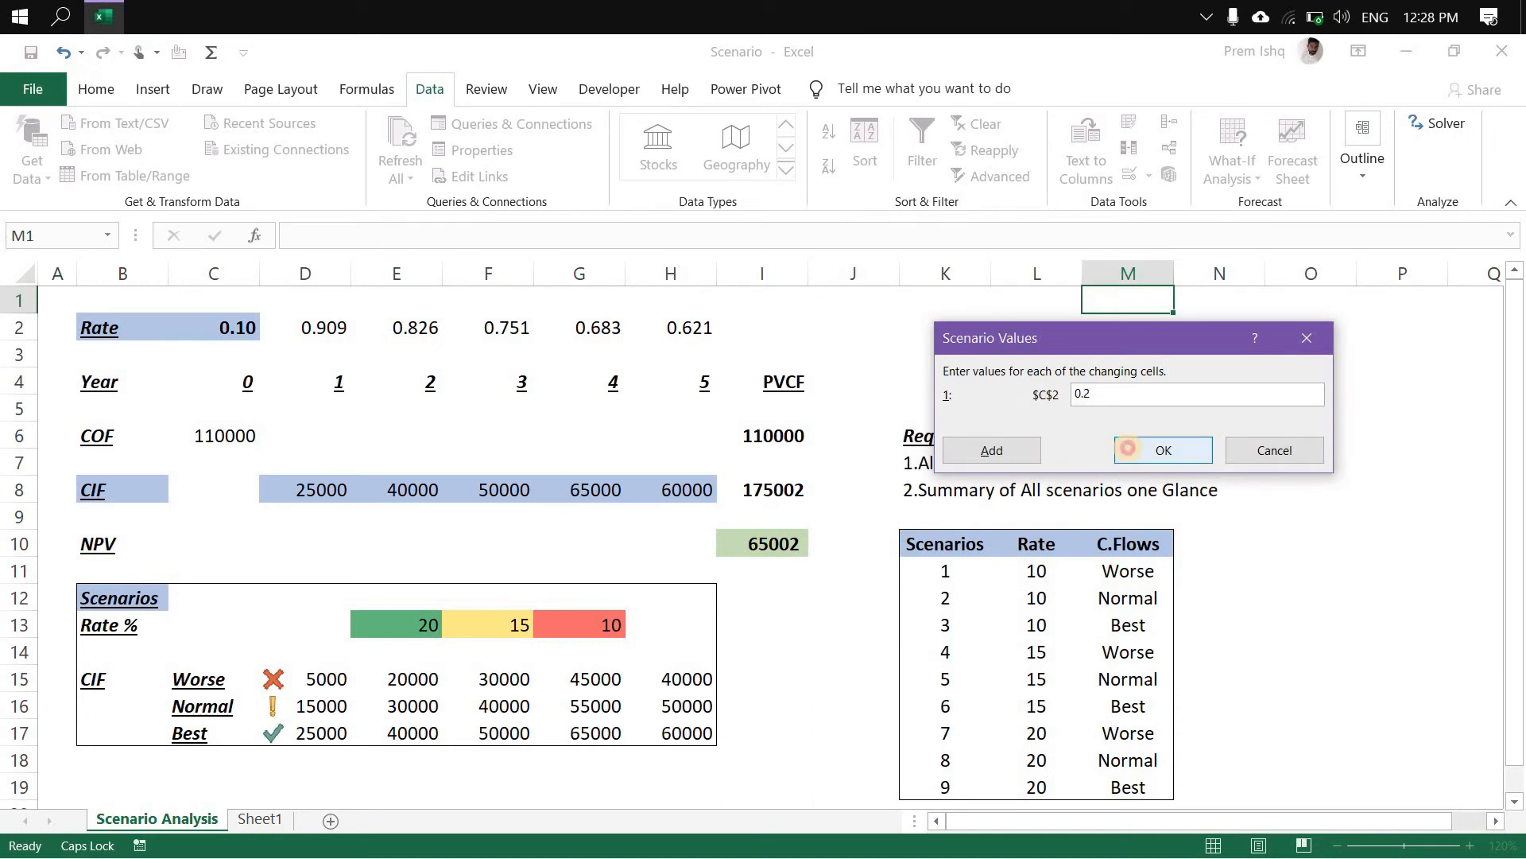
{"action": "left_click", "coordinate": [1127, 449]}
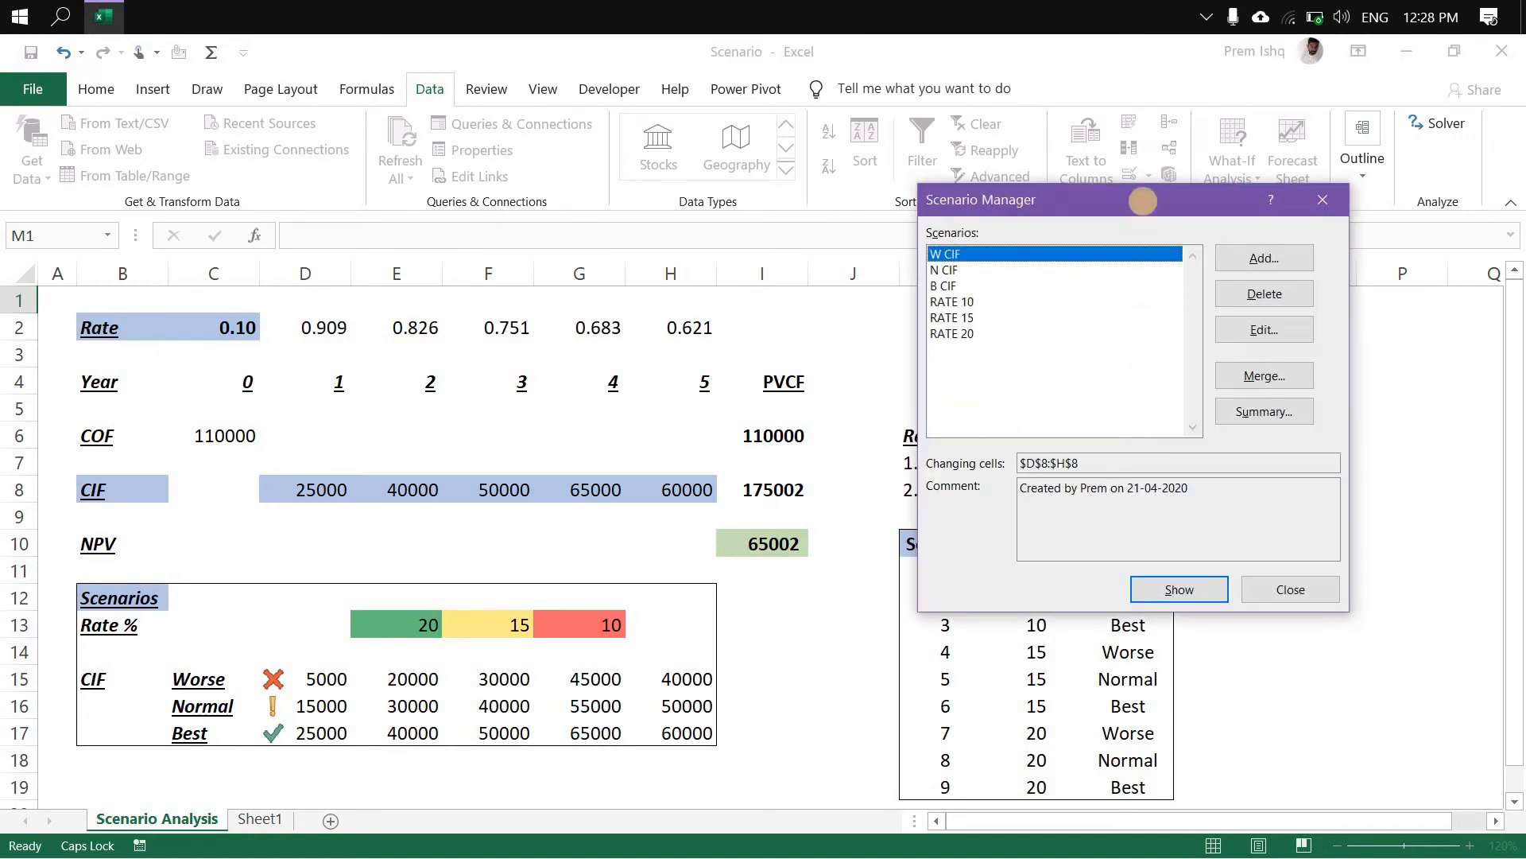
Move the Scenario Manager clear of the Scenarios, Rate and C.Flows table, and show W CIF at the 10% rate.
{"action": "left_click_drag", "start_coordinate": [1143, 199], "coordinate": [1124, 107]}
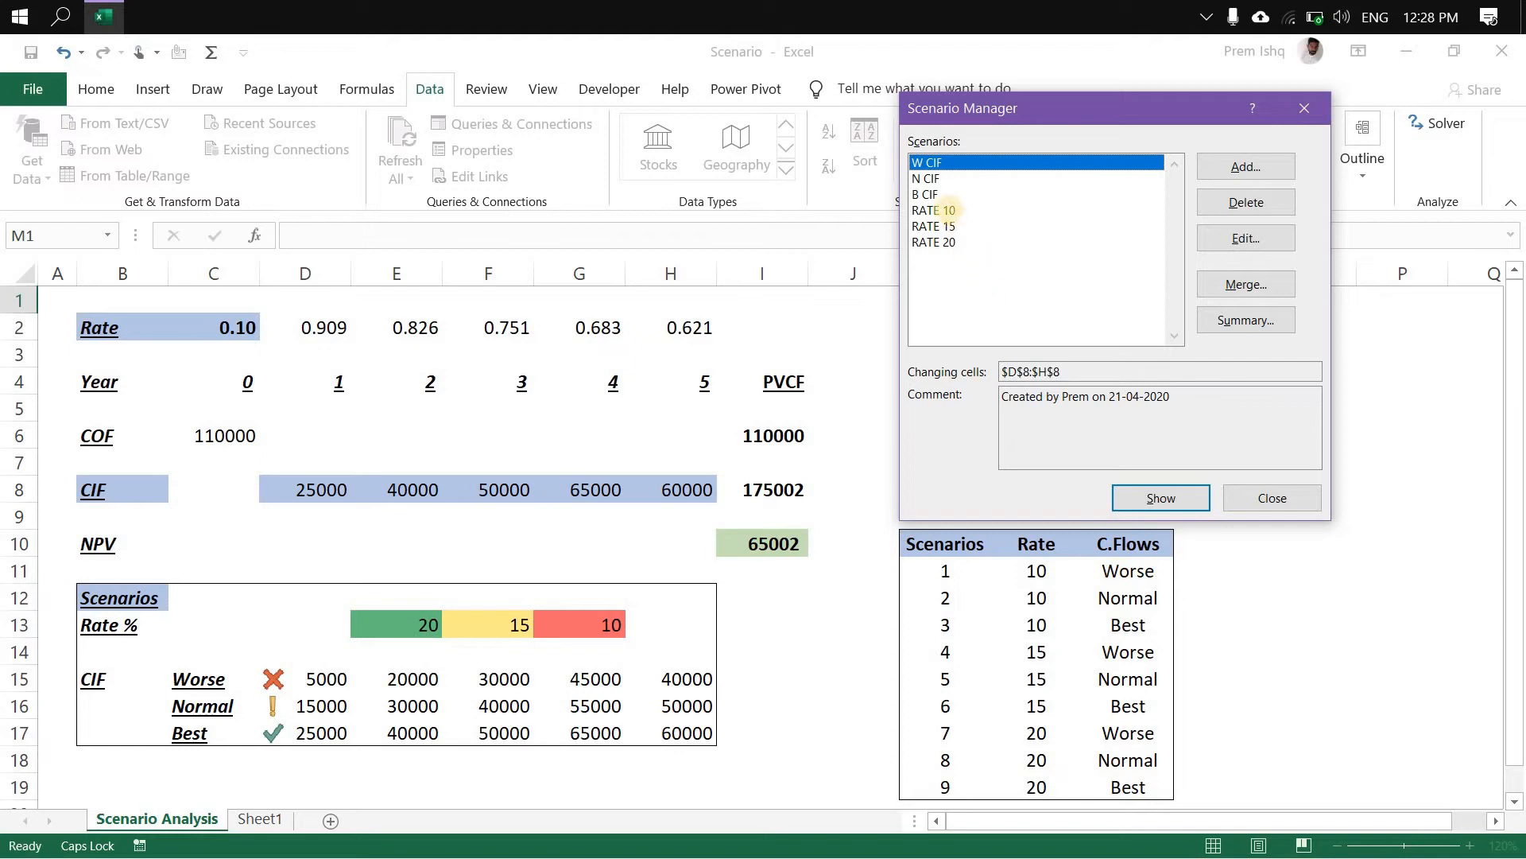
{"action": "left_click", "coordinate": [945, 208]}
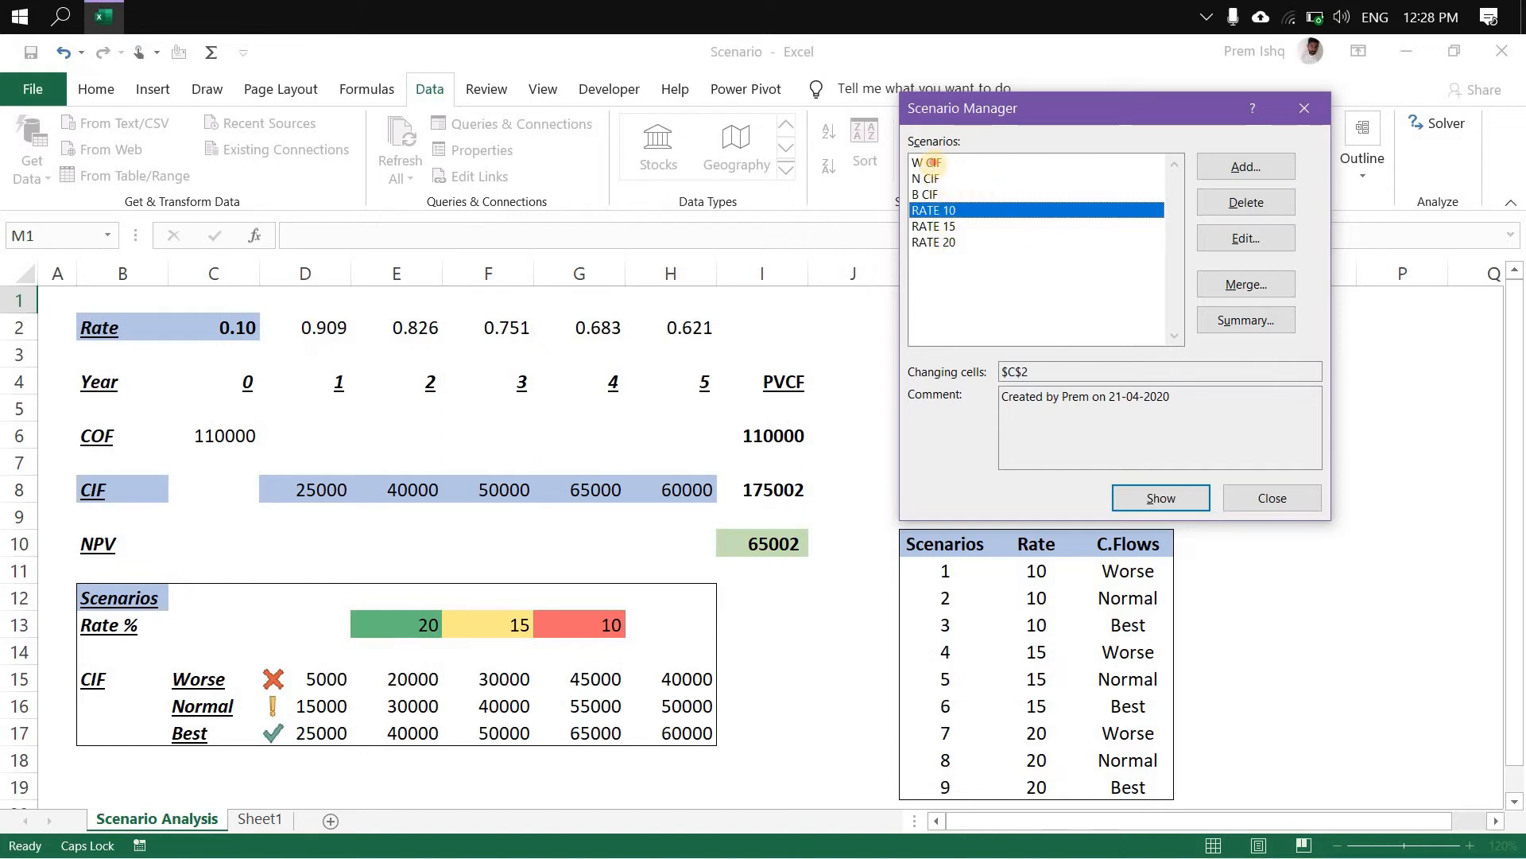
{"action": "double_click", "coordinate": [933, 162]}
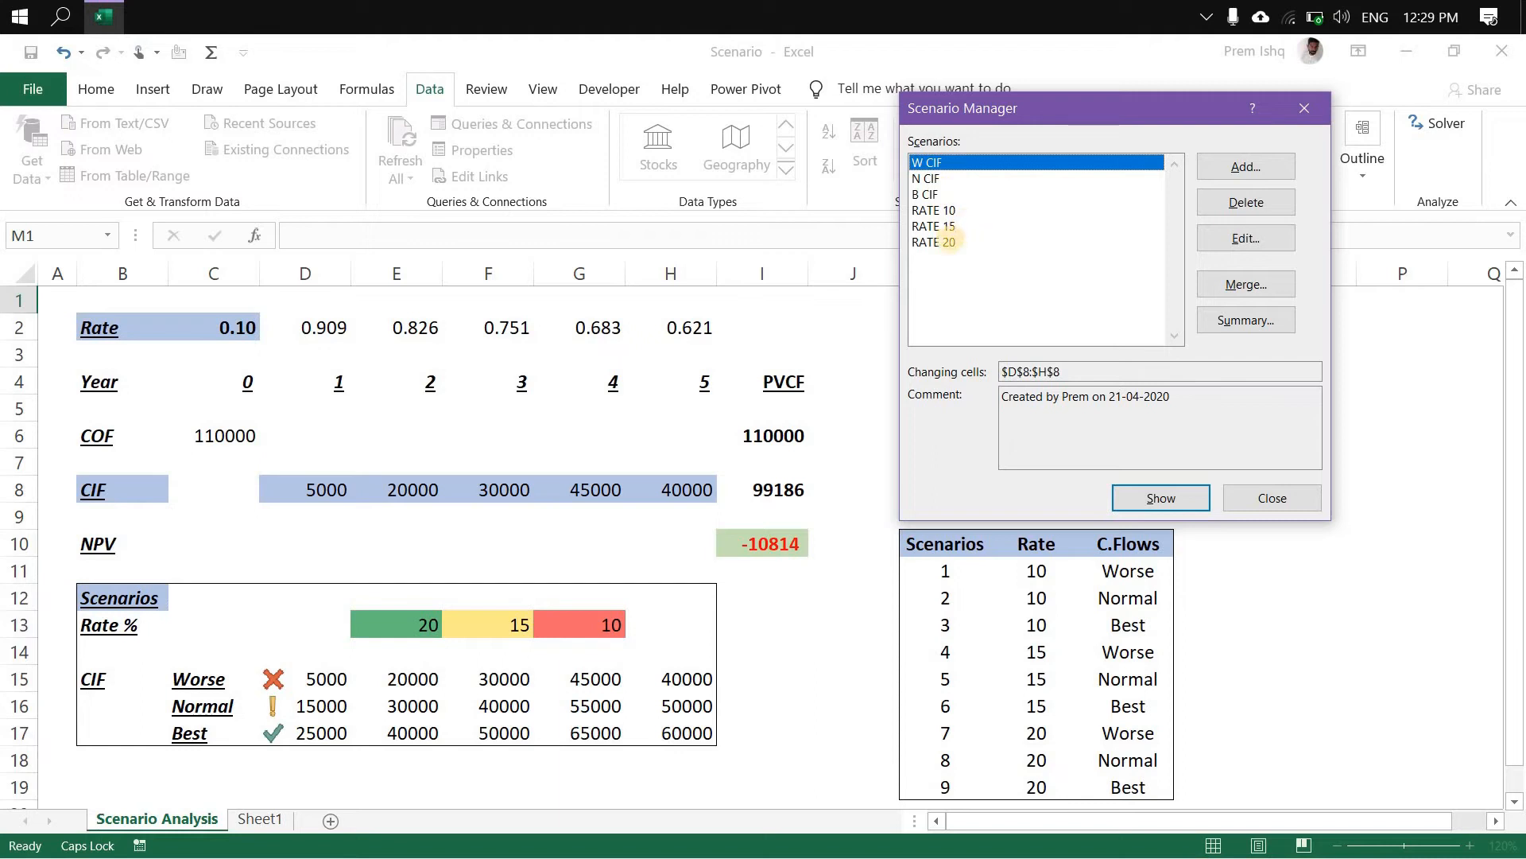
Show the RATE 20 scenario combined with B CIF, and switch the sheet to W CIF combined with RATE 15.
{"action": "double_click", "coordinate": [948, 241]}
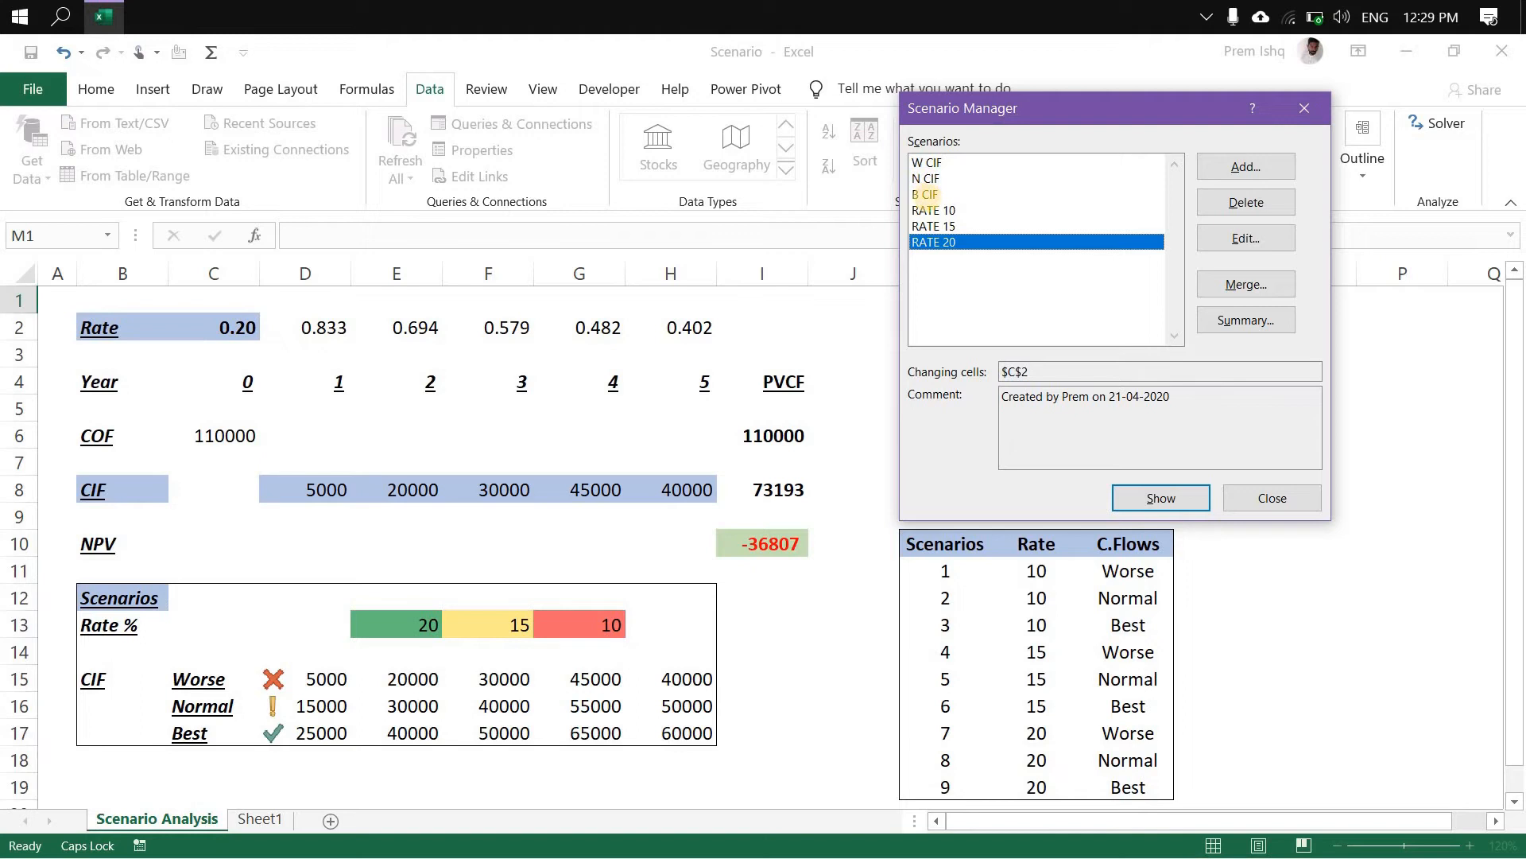
{"action": "double_click", "coordinate": [924, 194]}
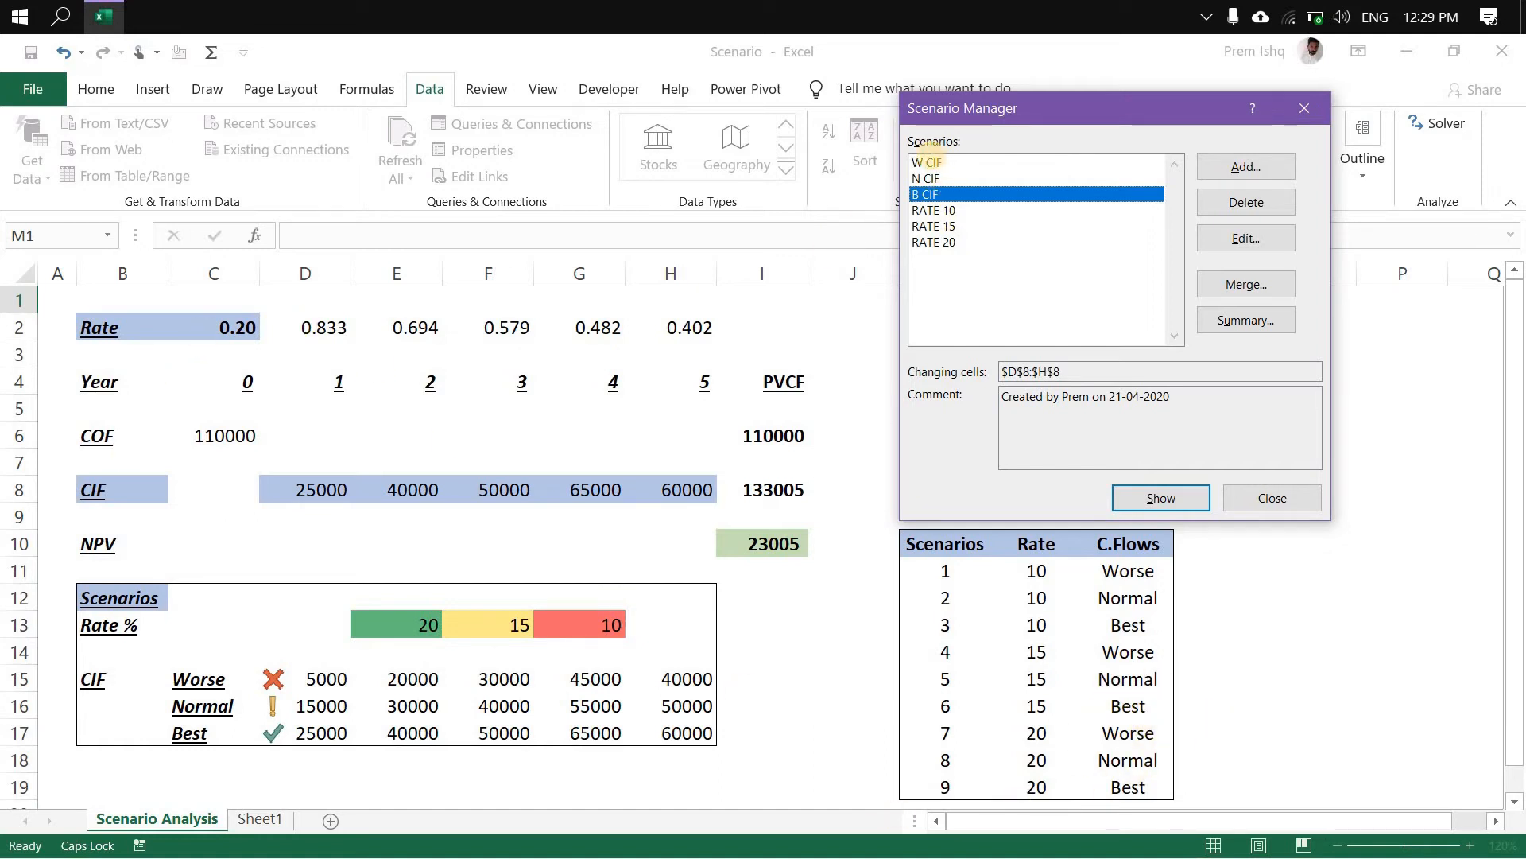
{"action": "double_click", "coordinate": [934, 163]}
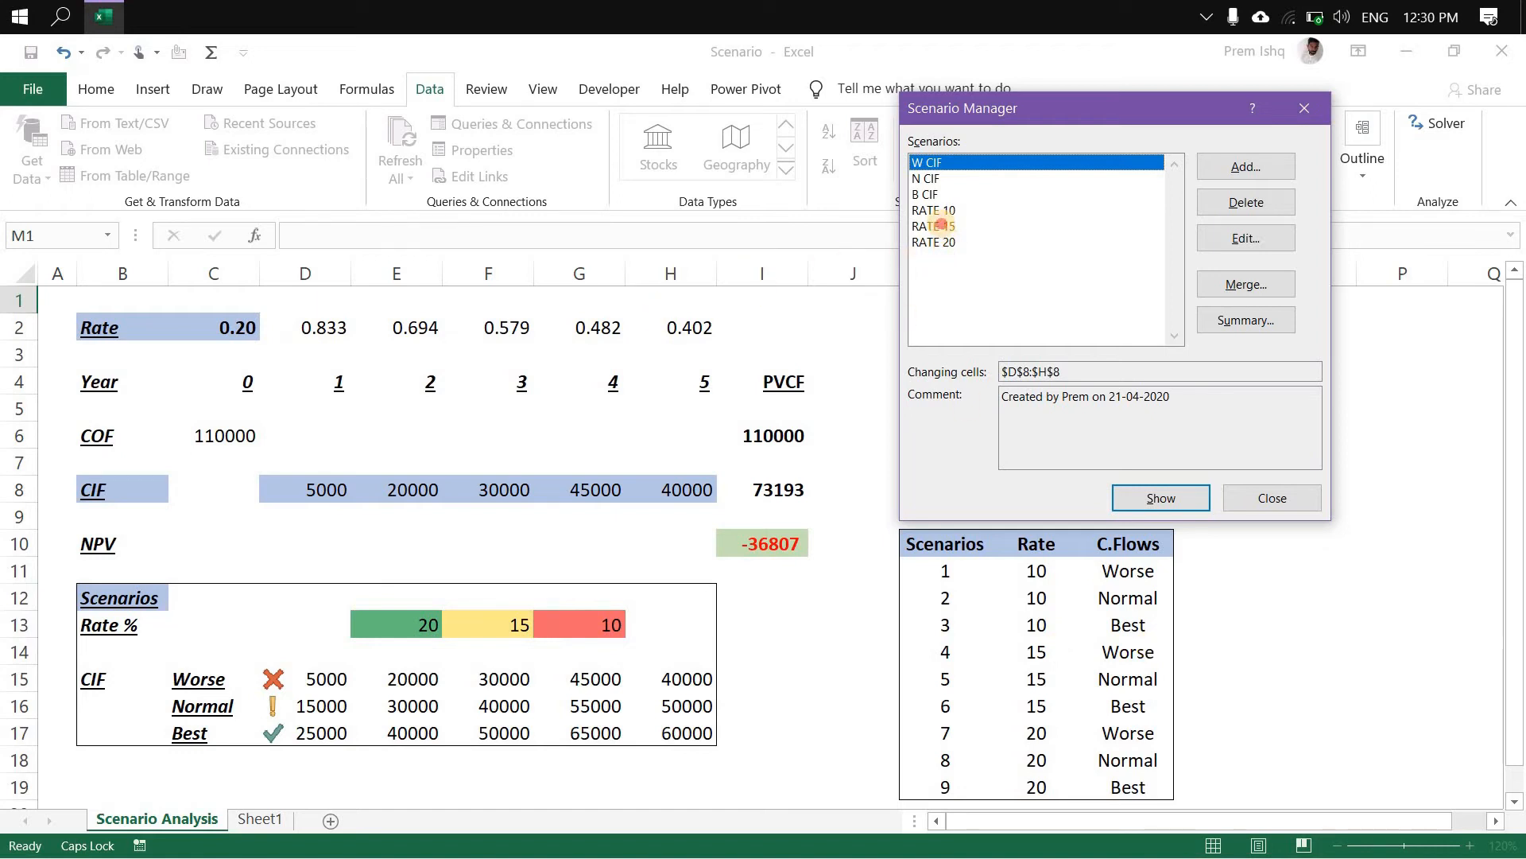
{"action": "double_click", "coordinate": [939, 225]}
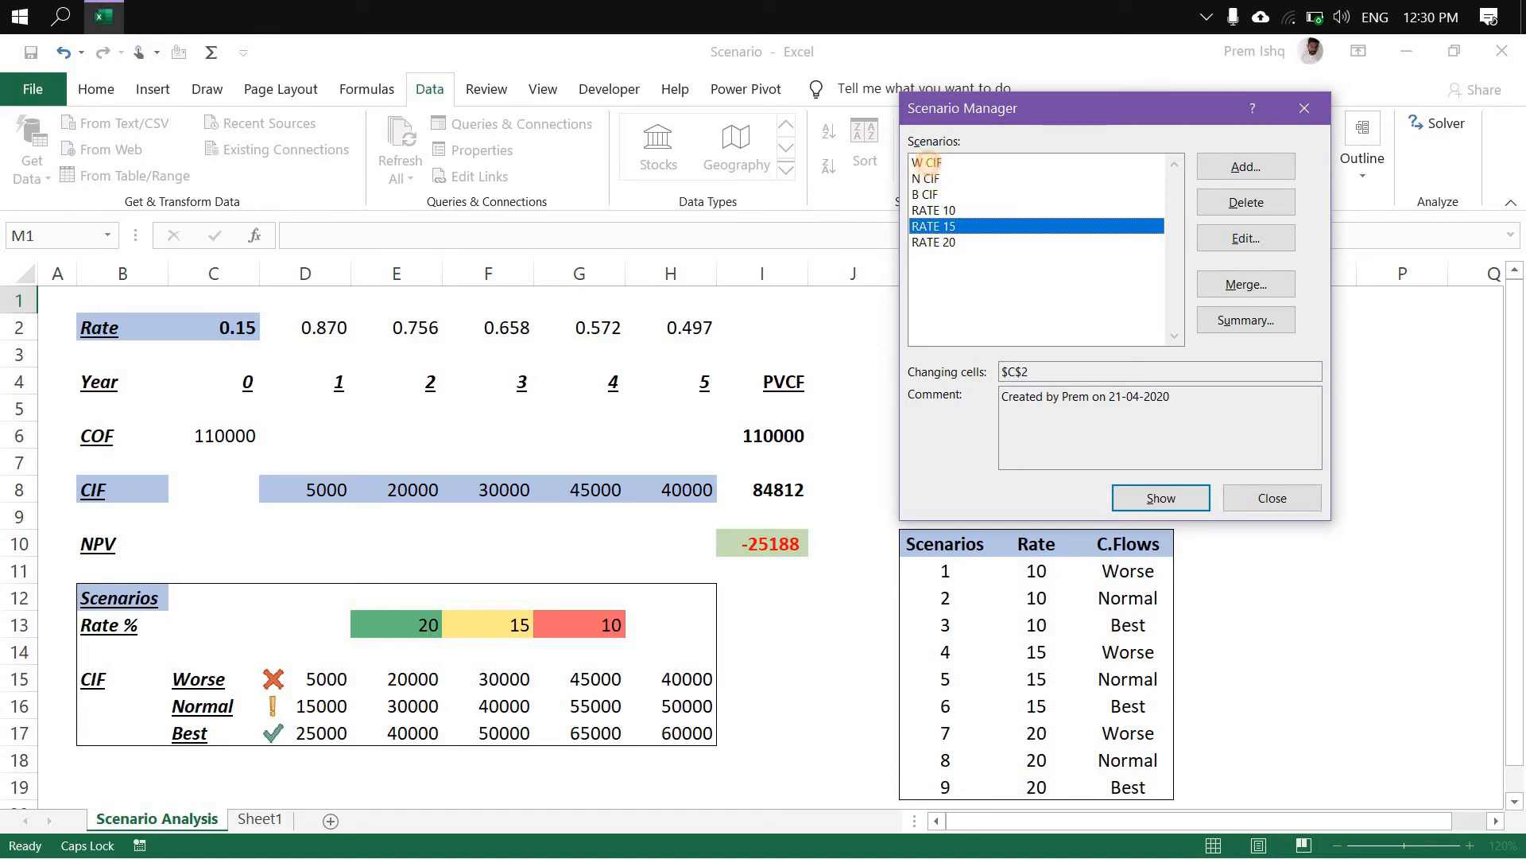
Close the Scenario Manager and review the COF amount and the yearly cash inflows in the CIF row.
{"action": "left_click", "coordinate": [927, 162]}
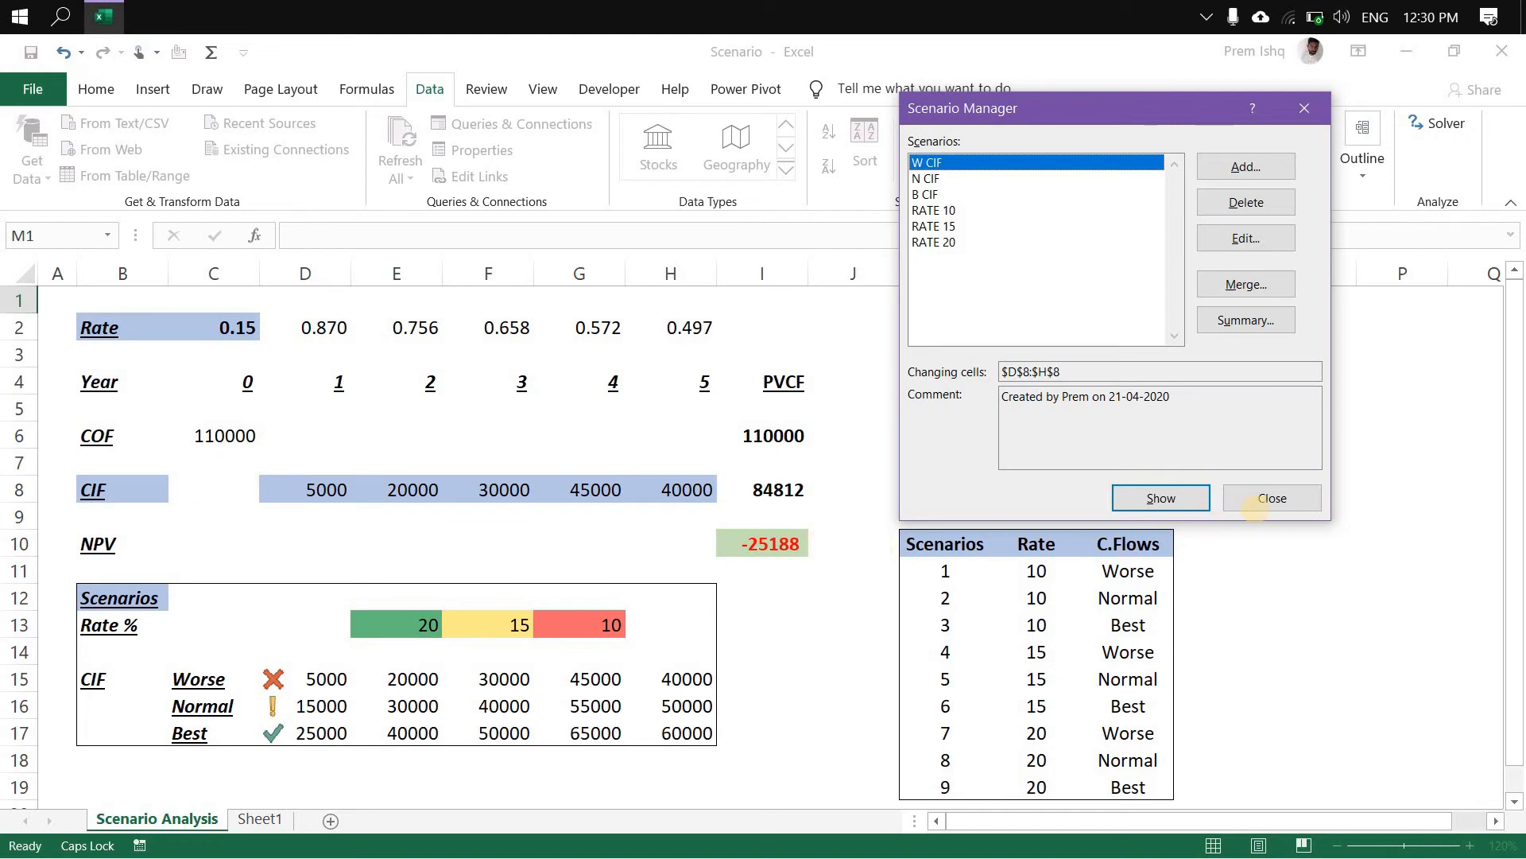
{"action": "left_click", "coordinate": [1272, 499]}
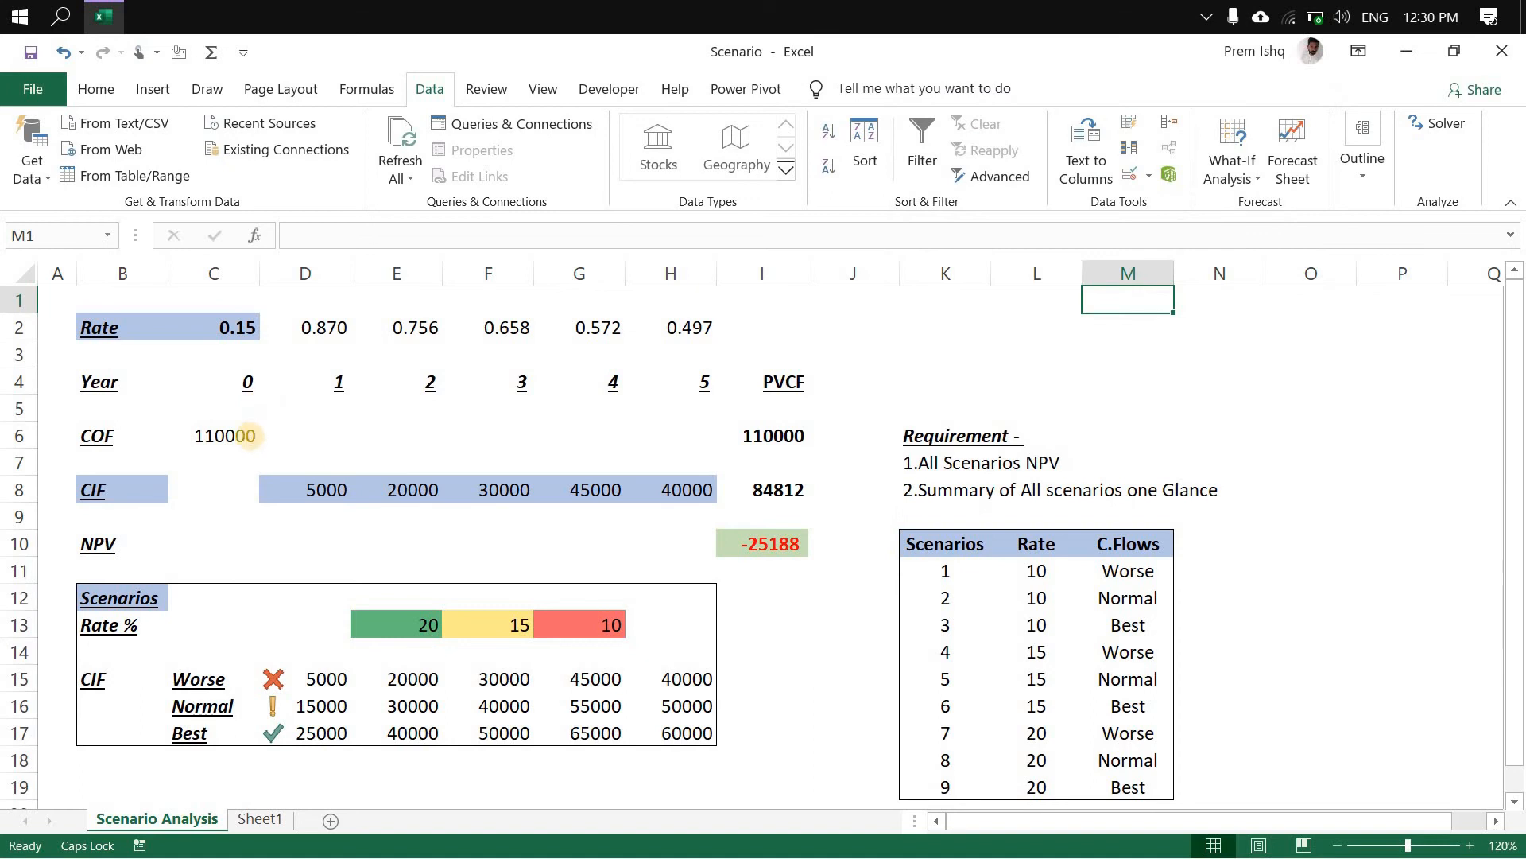
{"action": "left_click", "coordinate": [248, 437]}
{"action": "key", "text": "Right"}
{"action": "key", "text": "Down"}
{"action": "key", "text": "Down"}
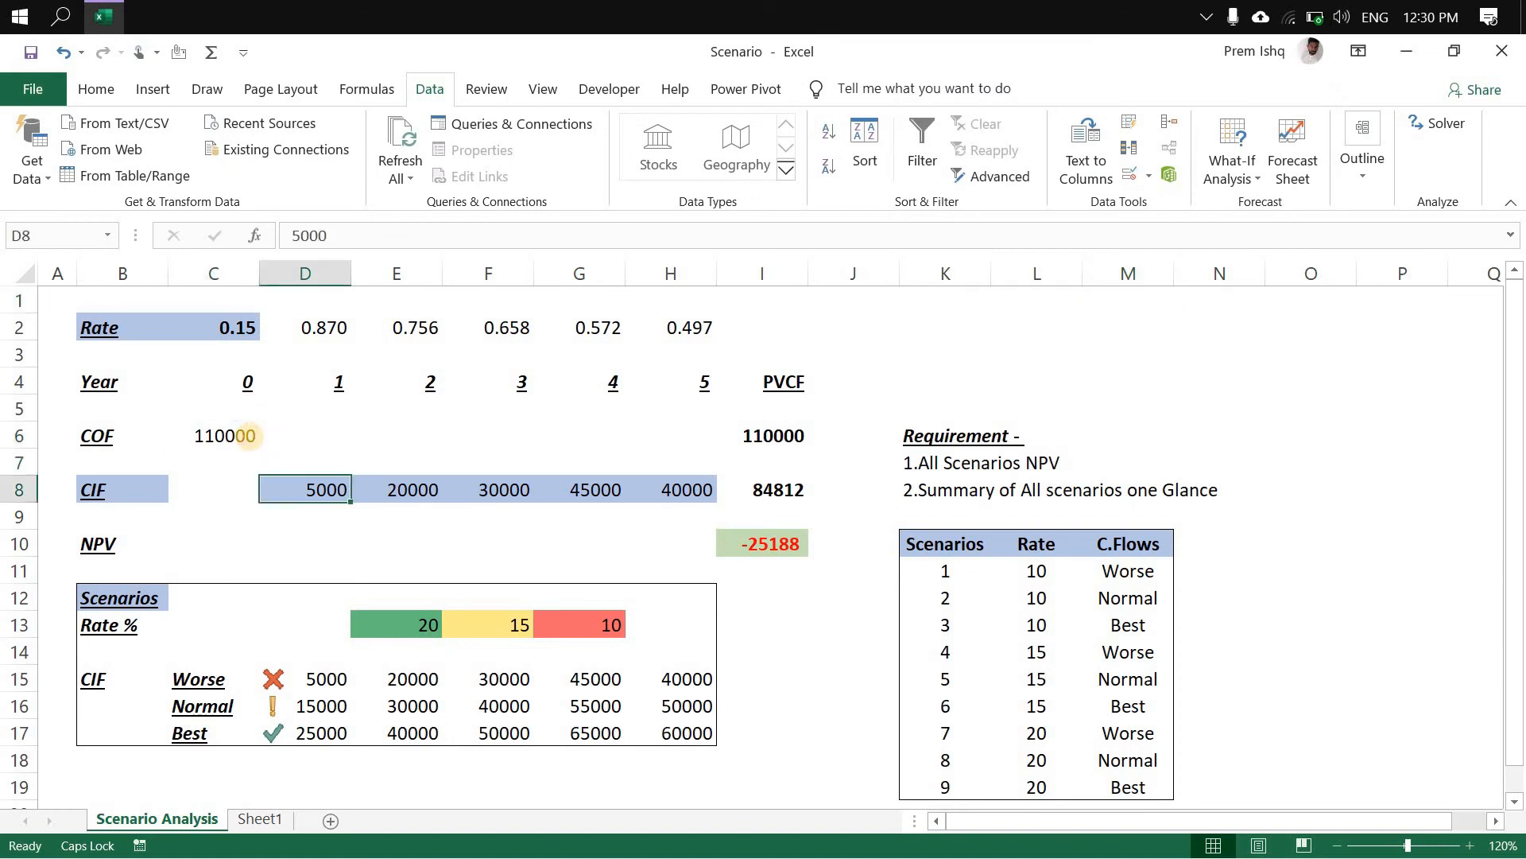
{"action": "key", "text": "Right"}
{"action": "key", "text": "Right"}
{"action": "key", "text": "Right"}
{"action": "key", "text": "Right"}
{"action": "key", "text": "Right"}
{"action": "key", "text": "Left"}
{"action": "key", "text": "Left"}
{"action": "key", "text": "Left"}
{"action": "key", "text": "Left"}
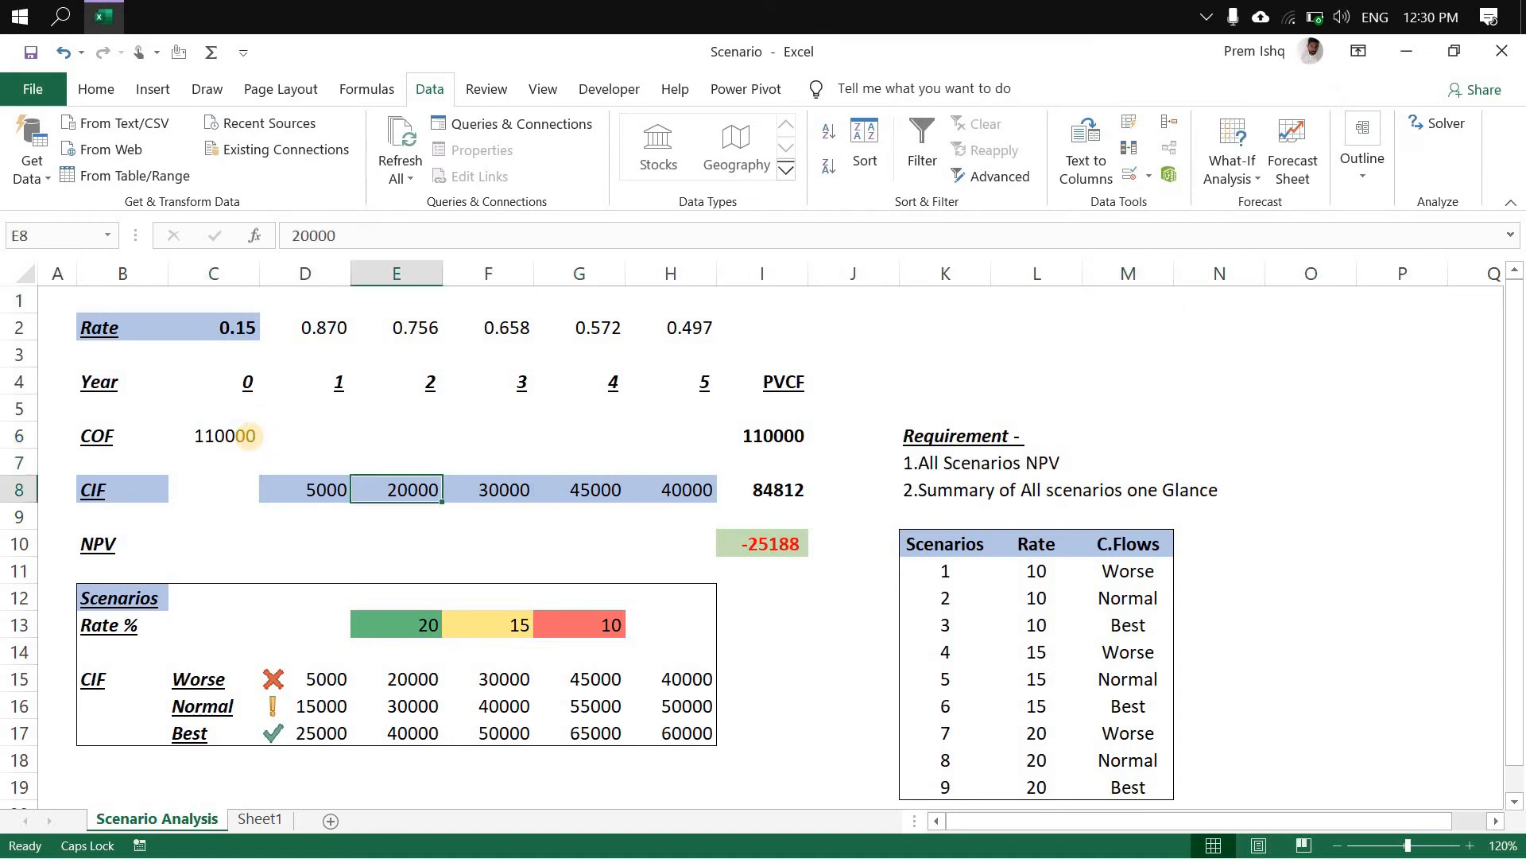
{"action": "key", "text": "Left"}
Examine the discount factors for years 1 to 5 and the PVCF cells for COF and CIF.
{"action": "key", "text": "Up"}
{"action": "key", "text": "Up"}
{"action": "key", "text": "Up"}
{"action": "key", "text": "Up"}
{"action": "key", "text": "Up"}
{"action": "key", "text": "Up"}
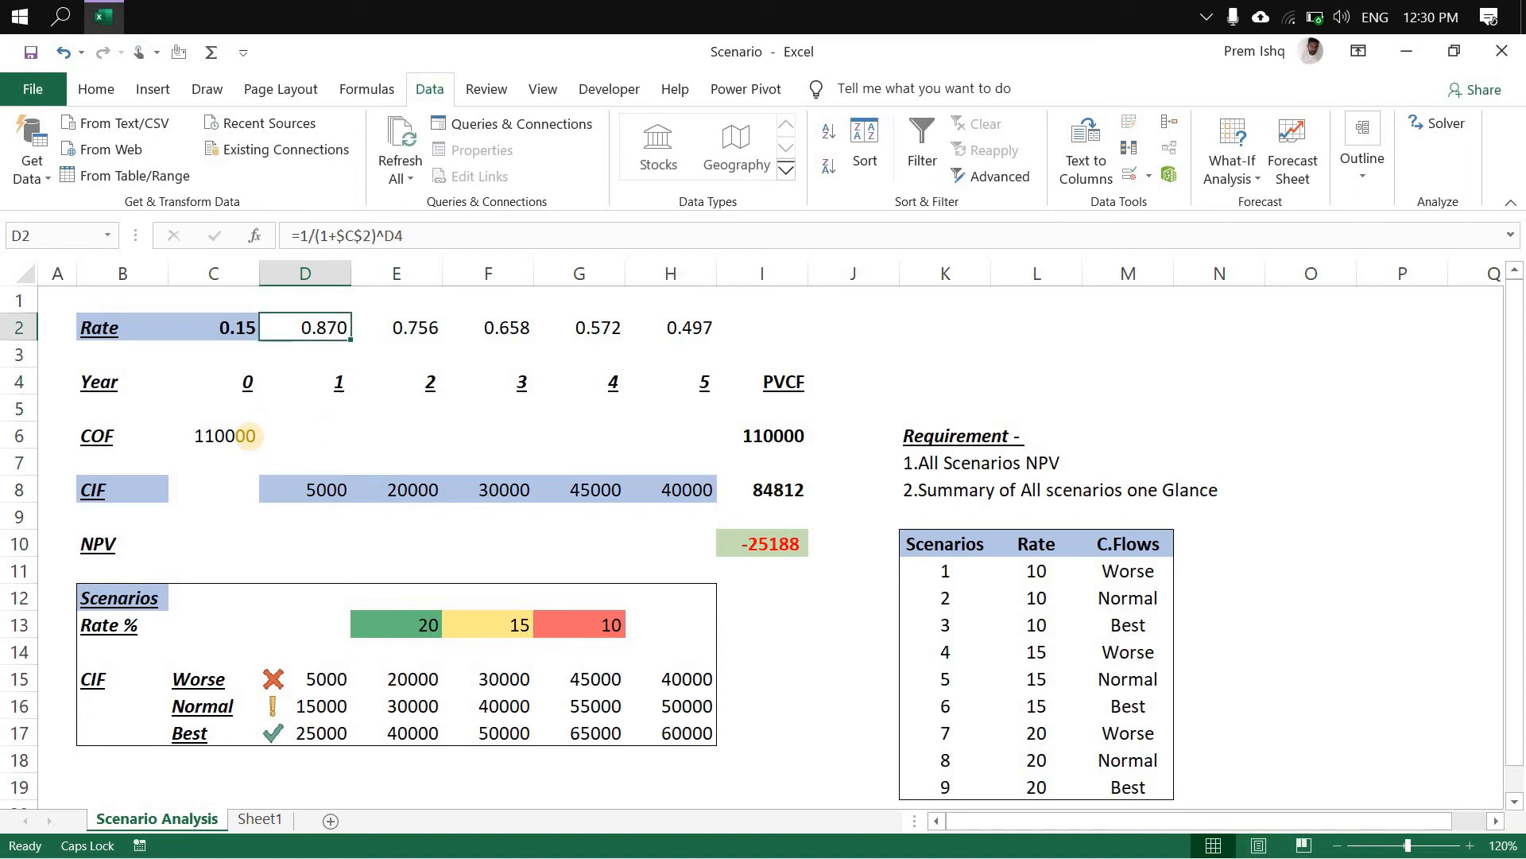
{"action": "key", "text": "Right"}
{"action": "key", "text": "Right"}
{"action": "key", "text": "Right"}
{"action": "key", "text": "Right"}
{"action": "key", "text": "Down"}
{"action": "key", "text": "Down"}
{"action": "key", "text": "Down"}
{"action": "key", "text": "Down"}
{"action": "key", "text": "Right"}
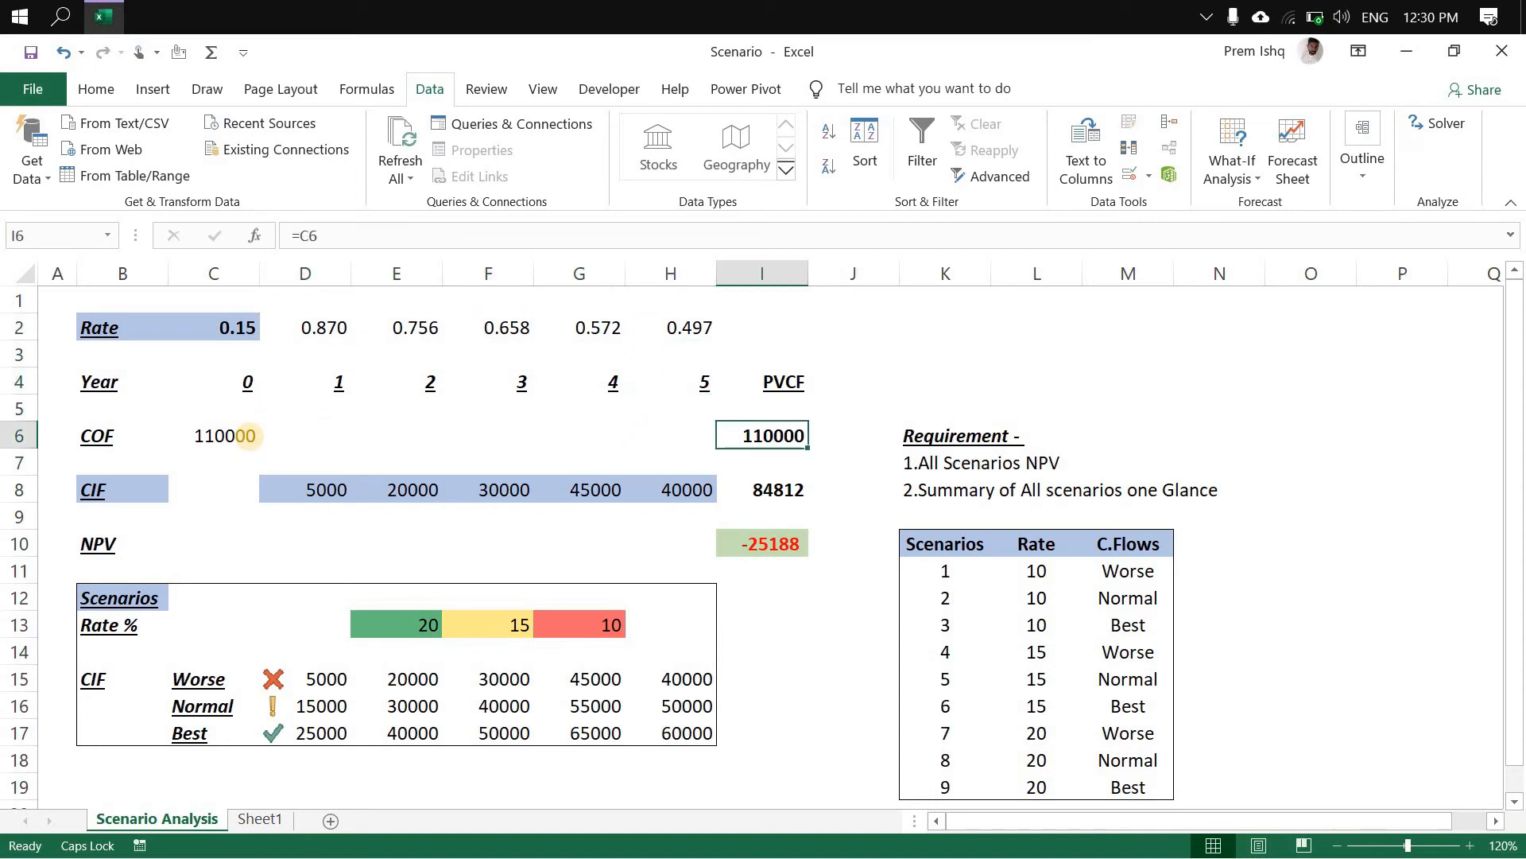
{"action": "key", "text": "Down"}
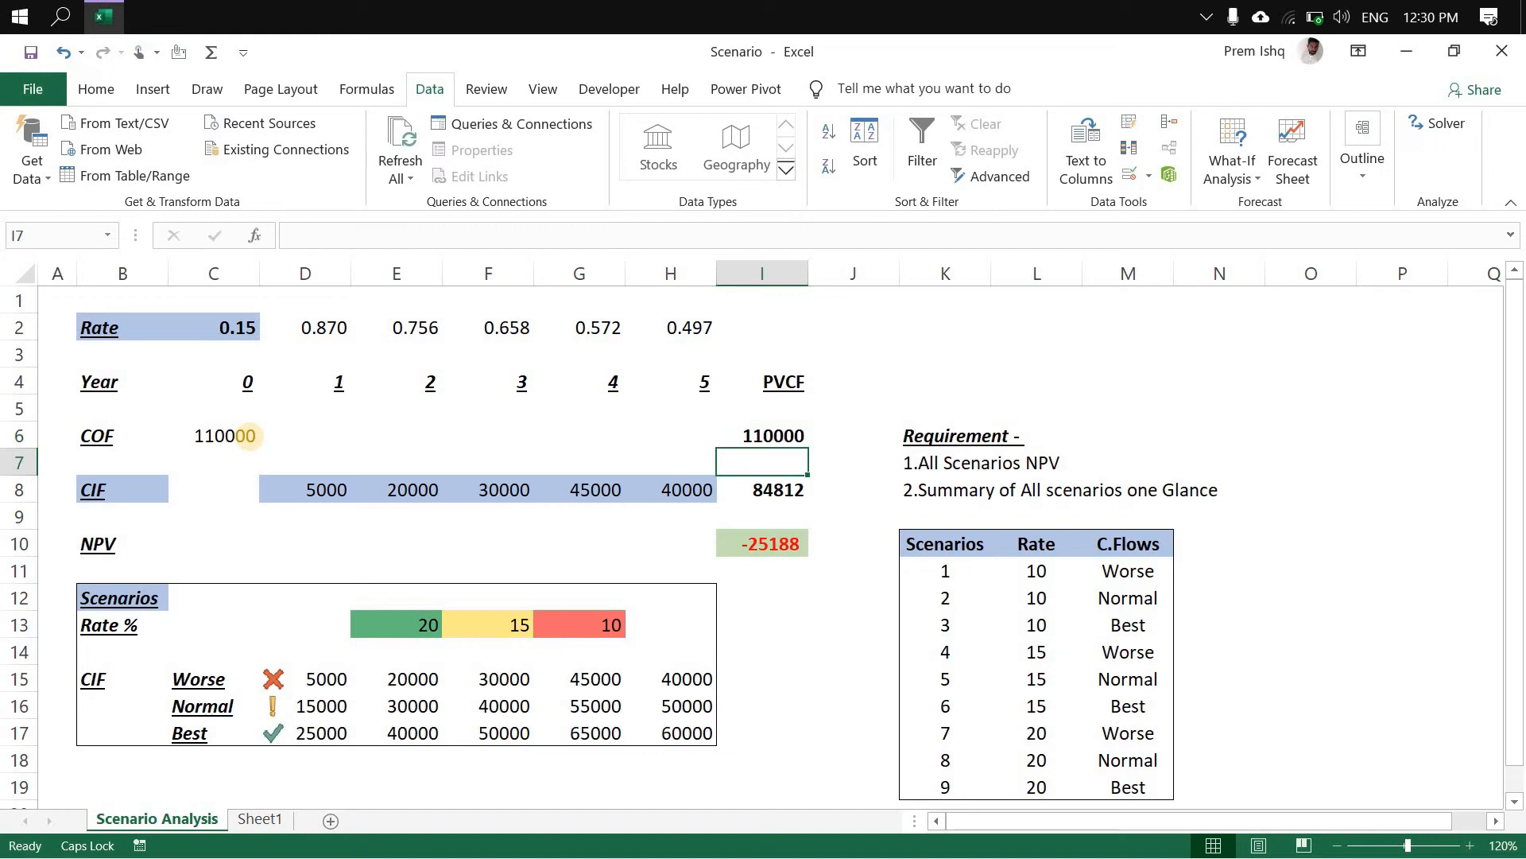
{"action": "key", "text": "Down"}
{"action": "key", "text": "Up"}
{"action": "key", "text": "Up"}
{"action": "key", "text": "Up"}
{"action": "key", "text": "Down"}
{"action": "key", "text": "Down"}
{"action": "key", "text": "Left"}
{"action": "key", "text": "Down"}
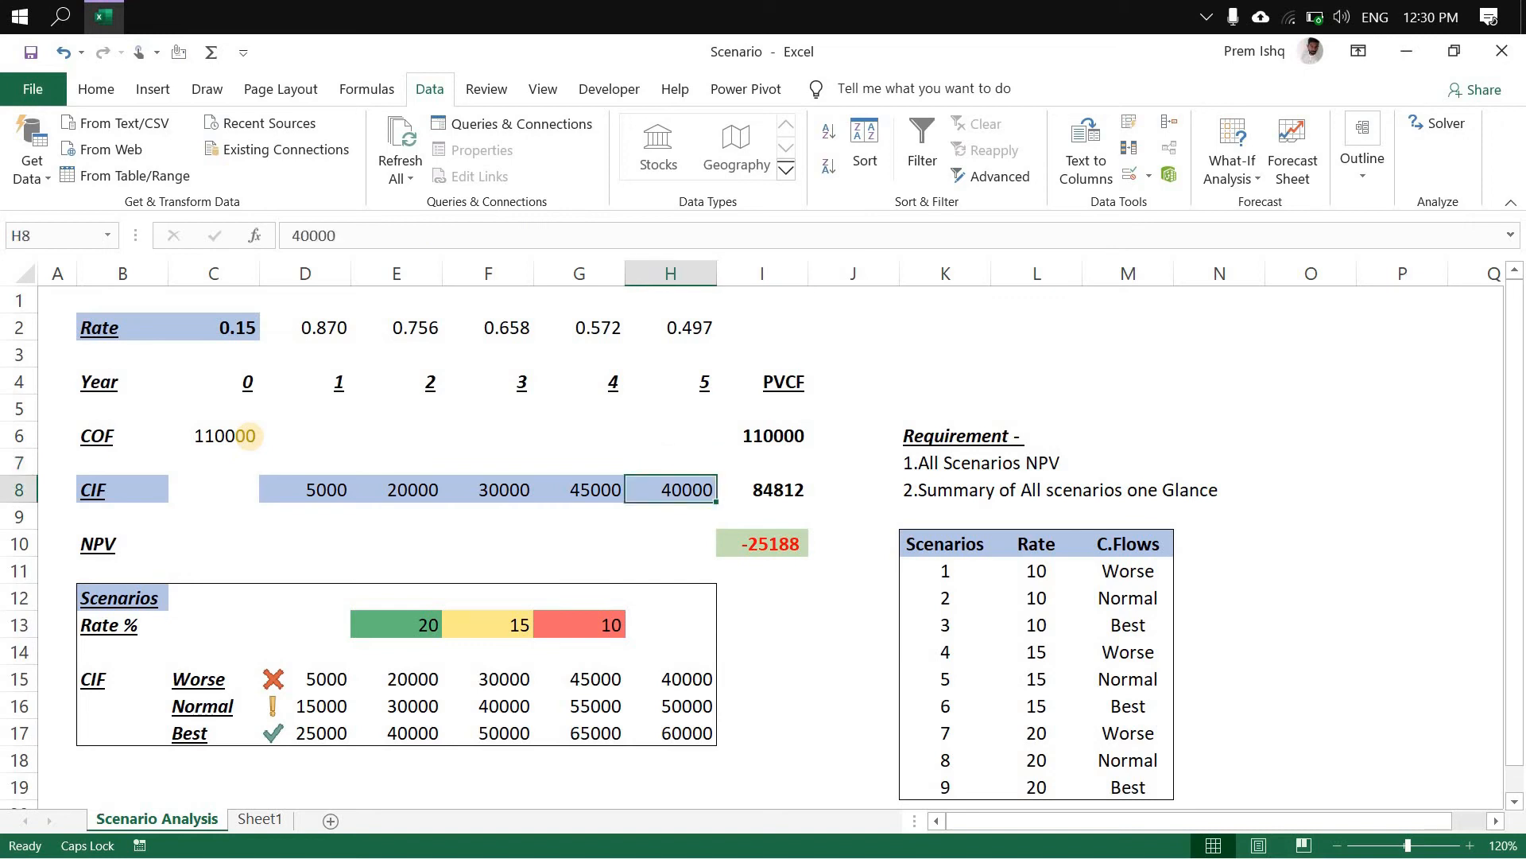
Compare the range of yearly cash inflows in the CIF row with the initial outlay in the COF row.
{"action": "key", "text": "shift+Left"}
{"action": "key", "text": "shift+Left"}
{"action": "key", "text": "shift+Left"}
{"action": "key", "text": "shift+Left"}
{"action": "key", "text": "Up"}
{"action": "key", "text": "Up"}
{"action": "key", "text": "Left"}
{"action": "key", "text": "Left"}
{"action": "key", "text": "Left"}
{"action": "key", "text": "Left"}
{"action": "key", "text": "Left"}
{"action": "key", "text": "Left"}
{"action": "key", "text": "Right"}
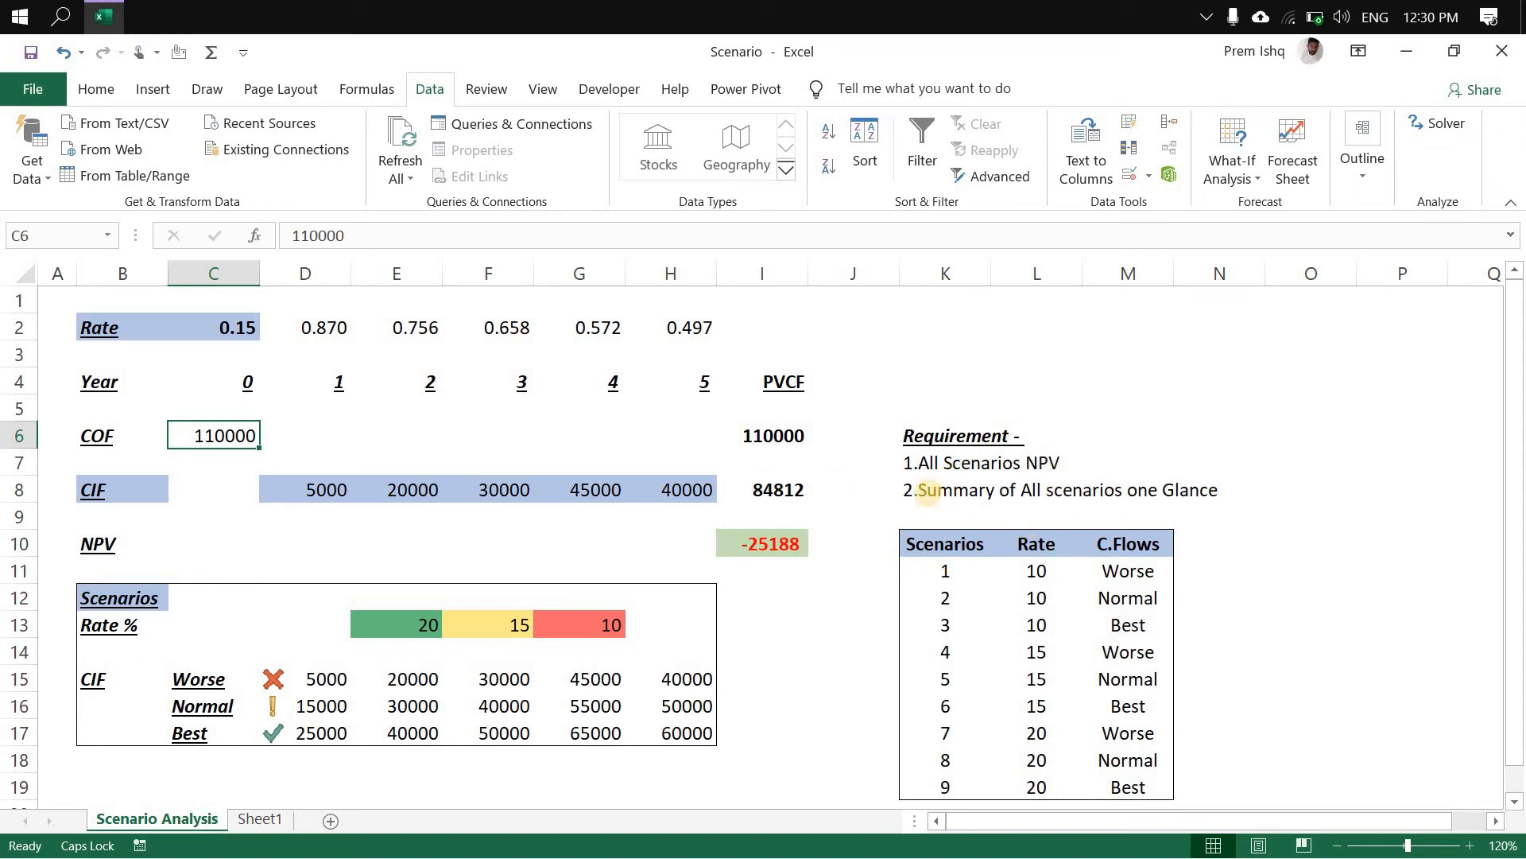
Generate a Scenario PivotTable report from all scenarios, using the NPV cell I10 as the result cell.
{"action": "left_click", "coordinate": [927, 492]}
{"action": "left_click", "coordinate": [929, 492]}
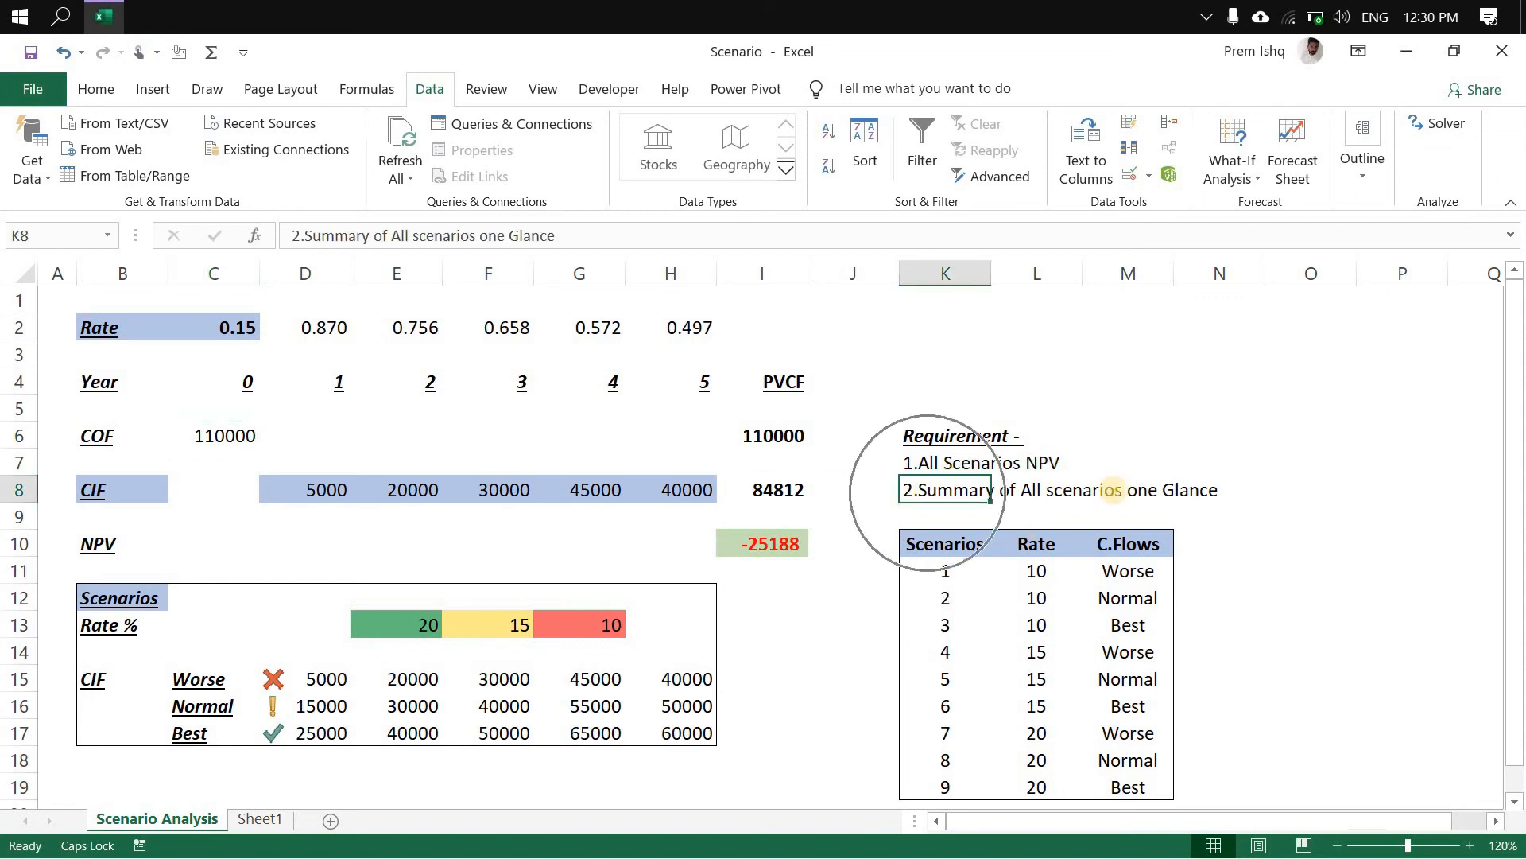
{"action": "left_click", "coordinate": [1272, 521]}
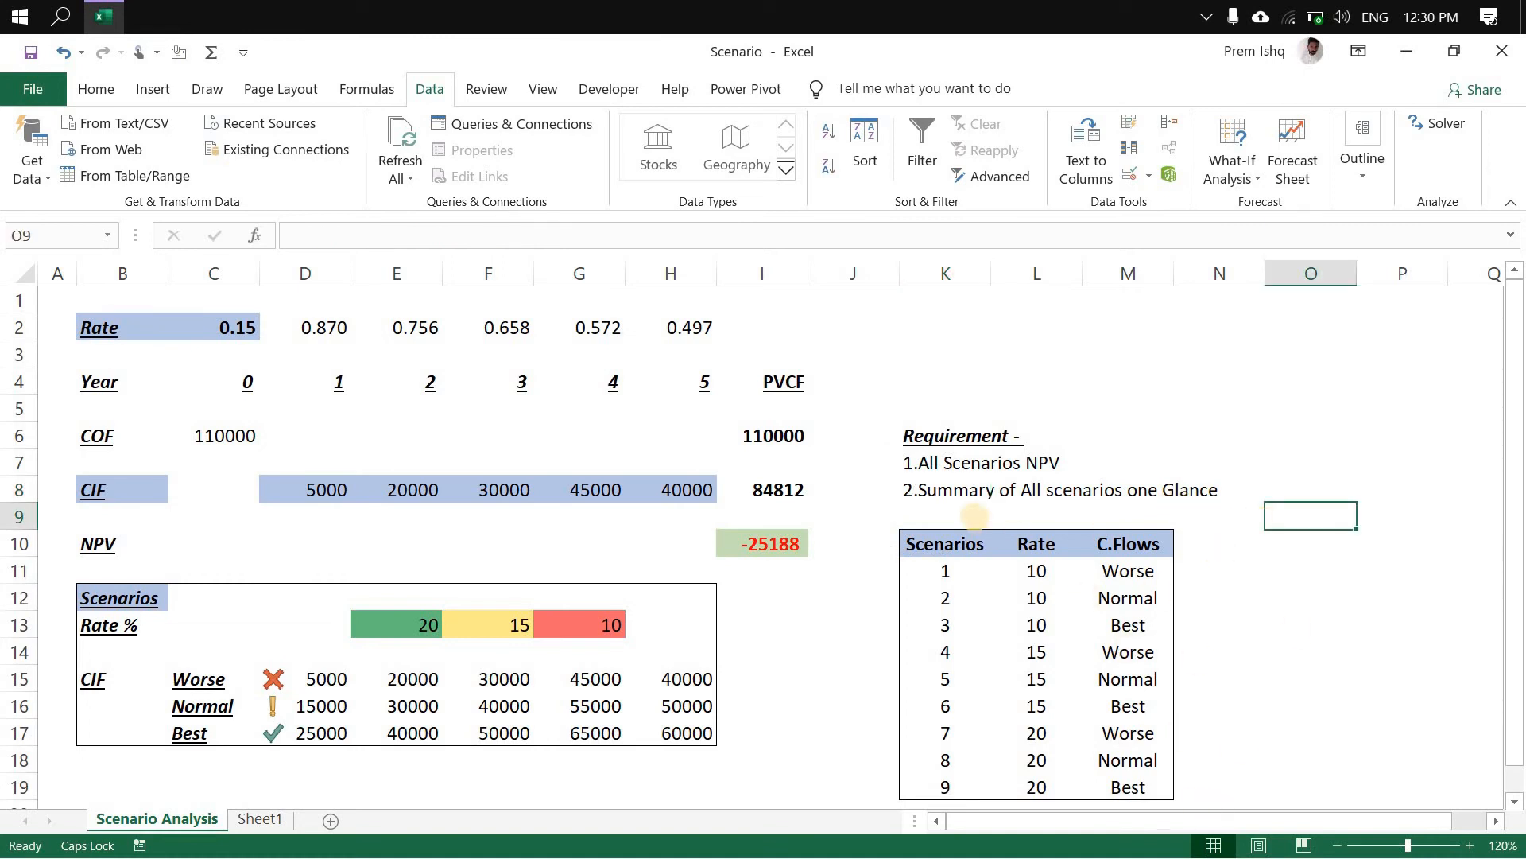
{"action": "left_click", "coordinate": [948, 495]}
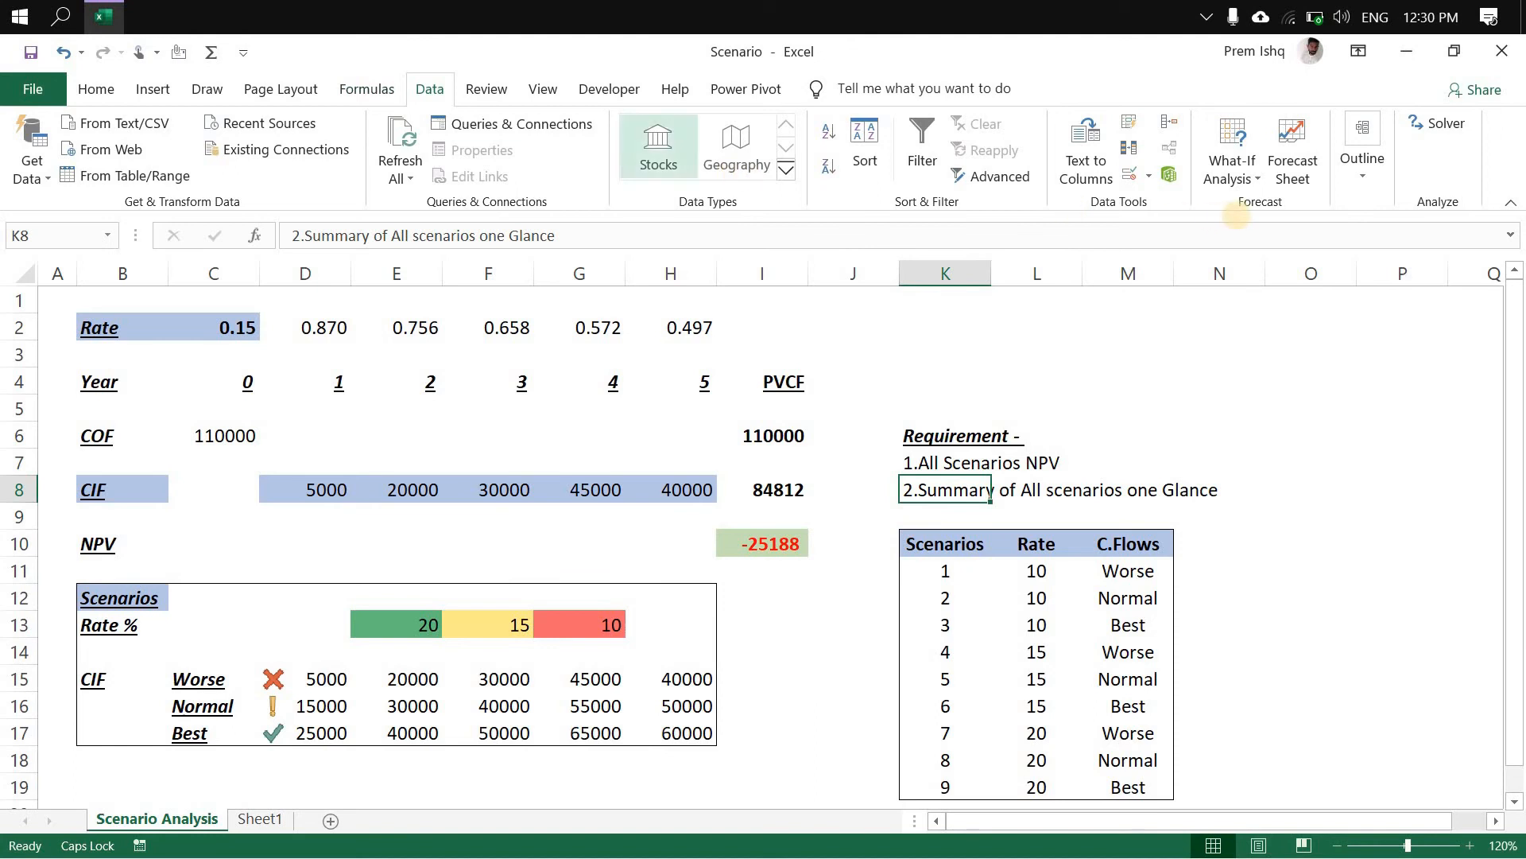
{"action": "left_click", "coordinate": [1232, 168]}
{"action": "left_click", "coordinate": [1272, 204]}
{"action": "left_click_drag", "start_coordinate": [1111, 108], "coordinate": [649, 161]}
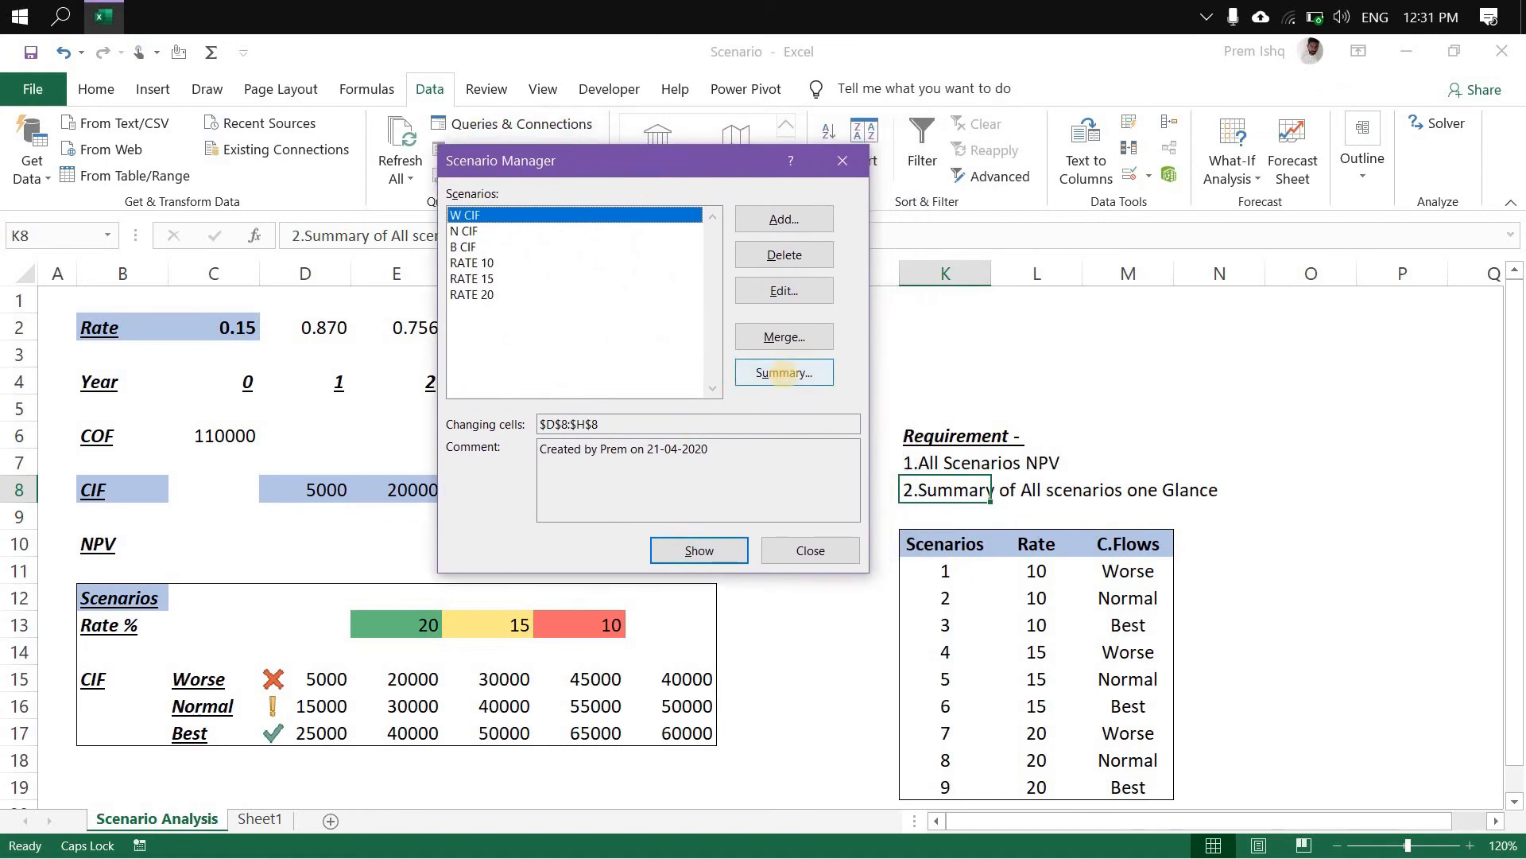
{"action": "left_click", "coordinate": [781, 374]}
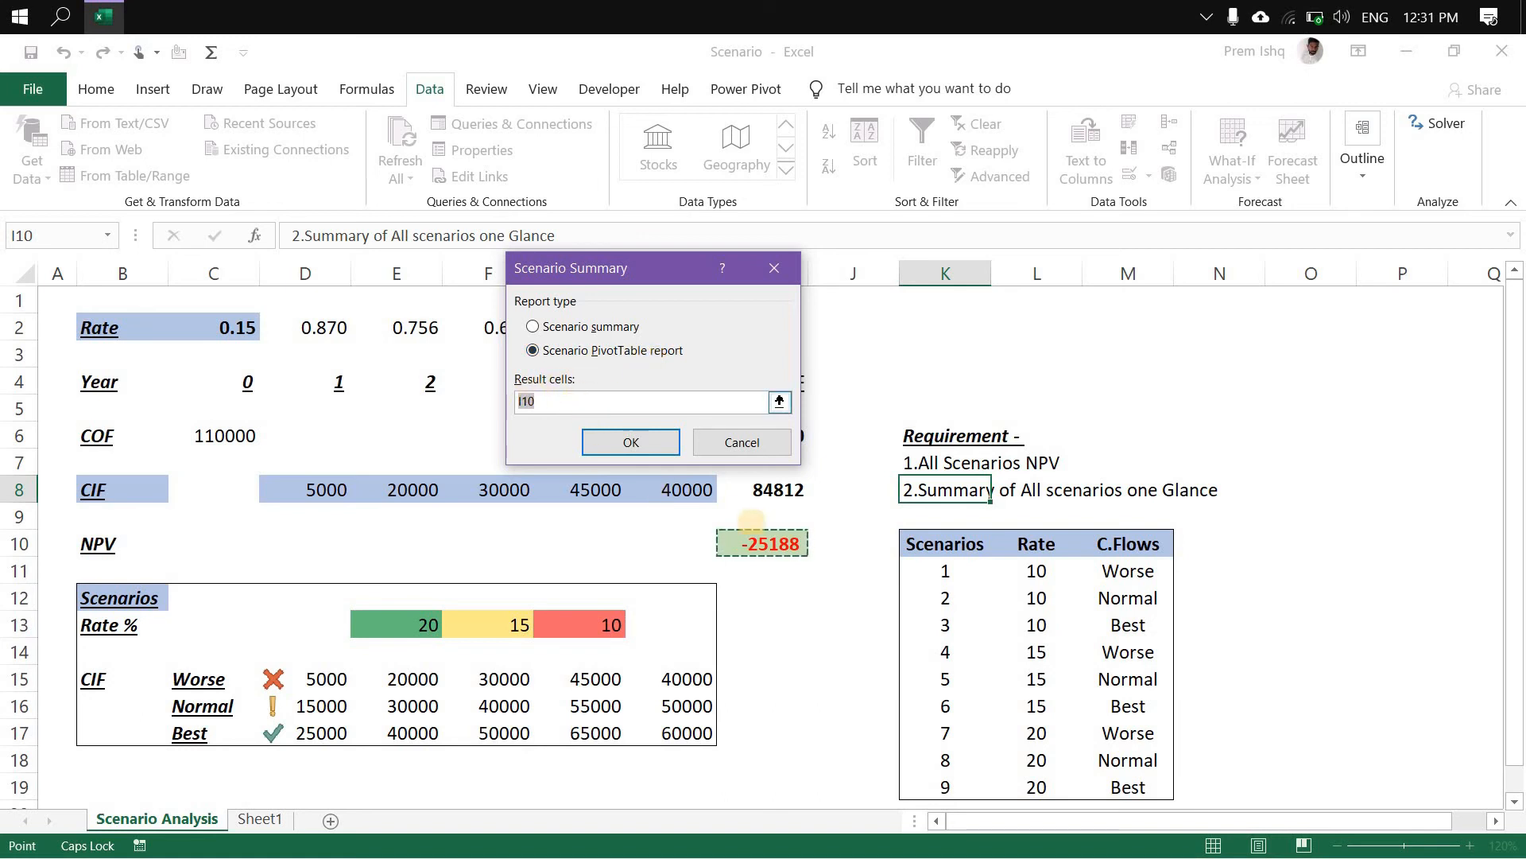
{"action": "left_click_drag", "start_coordinate": [638, 271], "coordinate": [514, 275]}
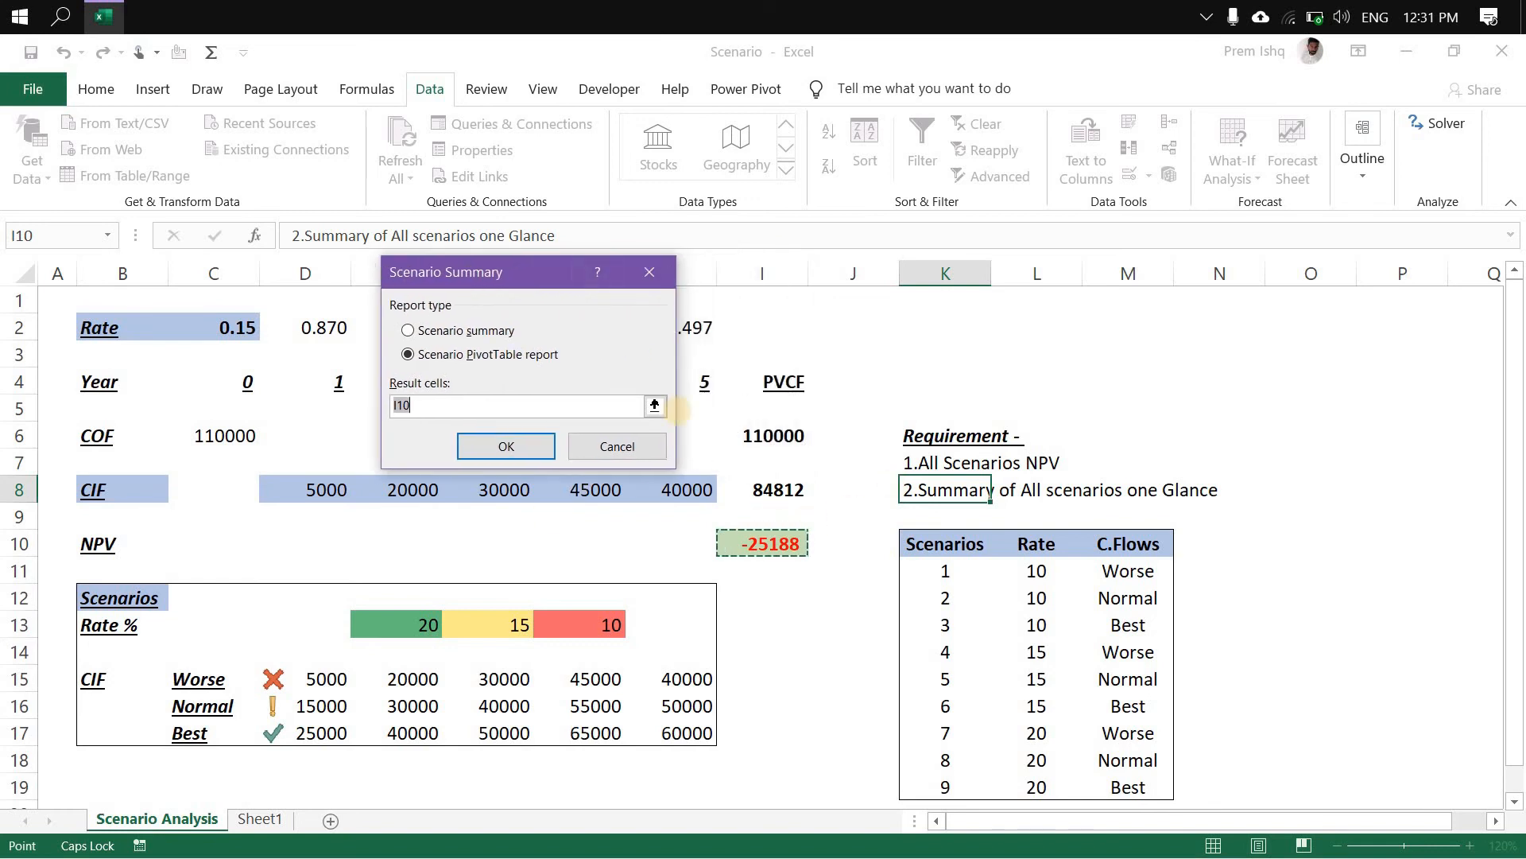
{"action": "left_click", "coordinate": [507, 447]}
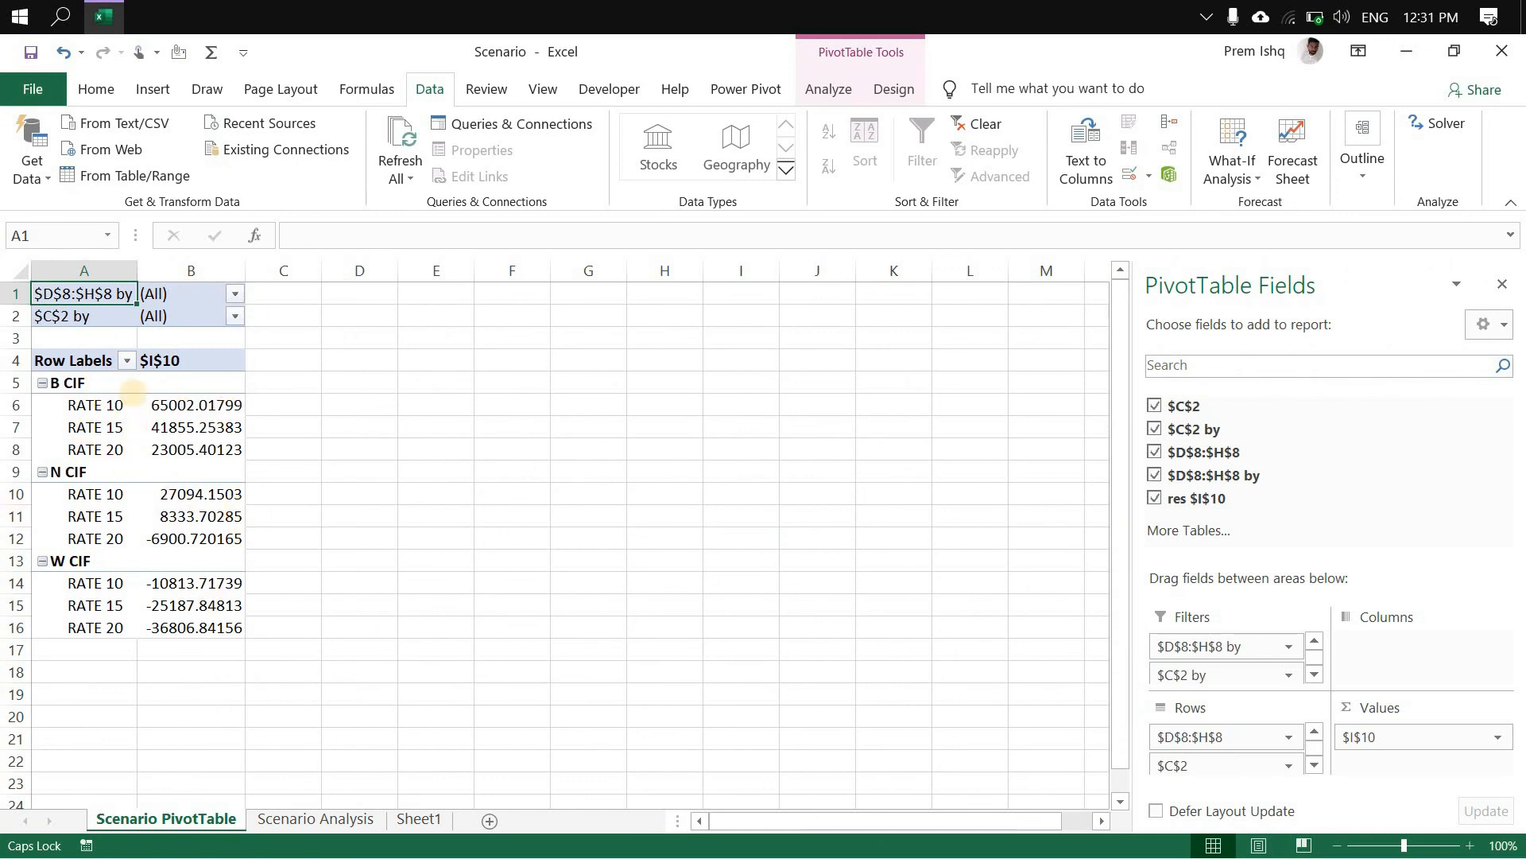
Check the B CIF results for the three rates and apply the Number format to column B of the pivot report.
{"action": "left_click", "coordinate": [74, 383]}
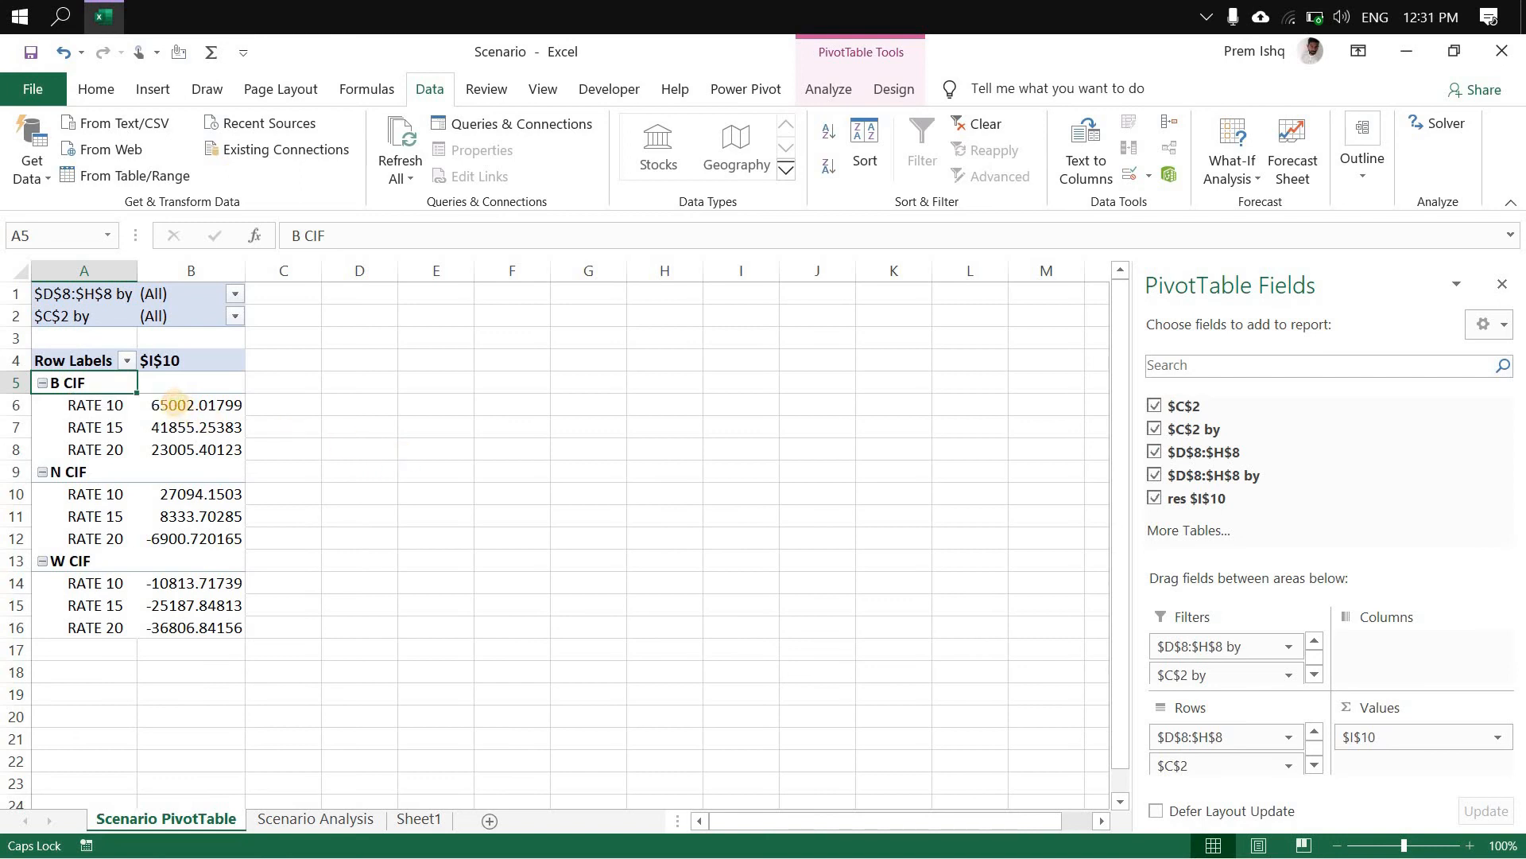
{"action": "left_click", "coordinate": [174, 403]}
{"action": "left_click", "coordinate": [171, 428]}
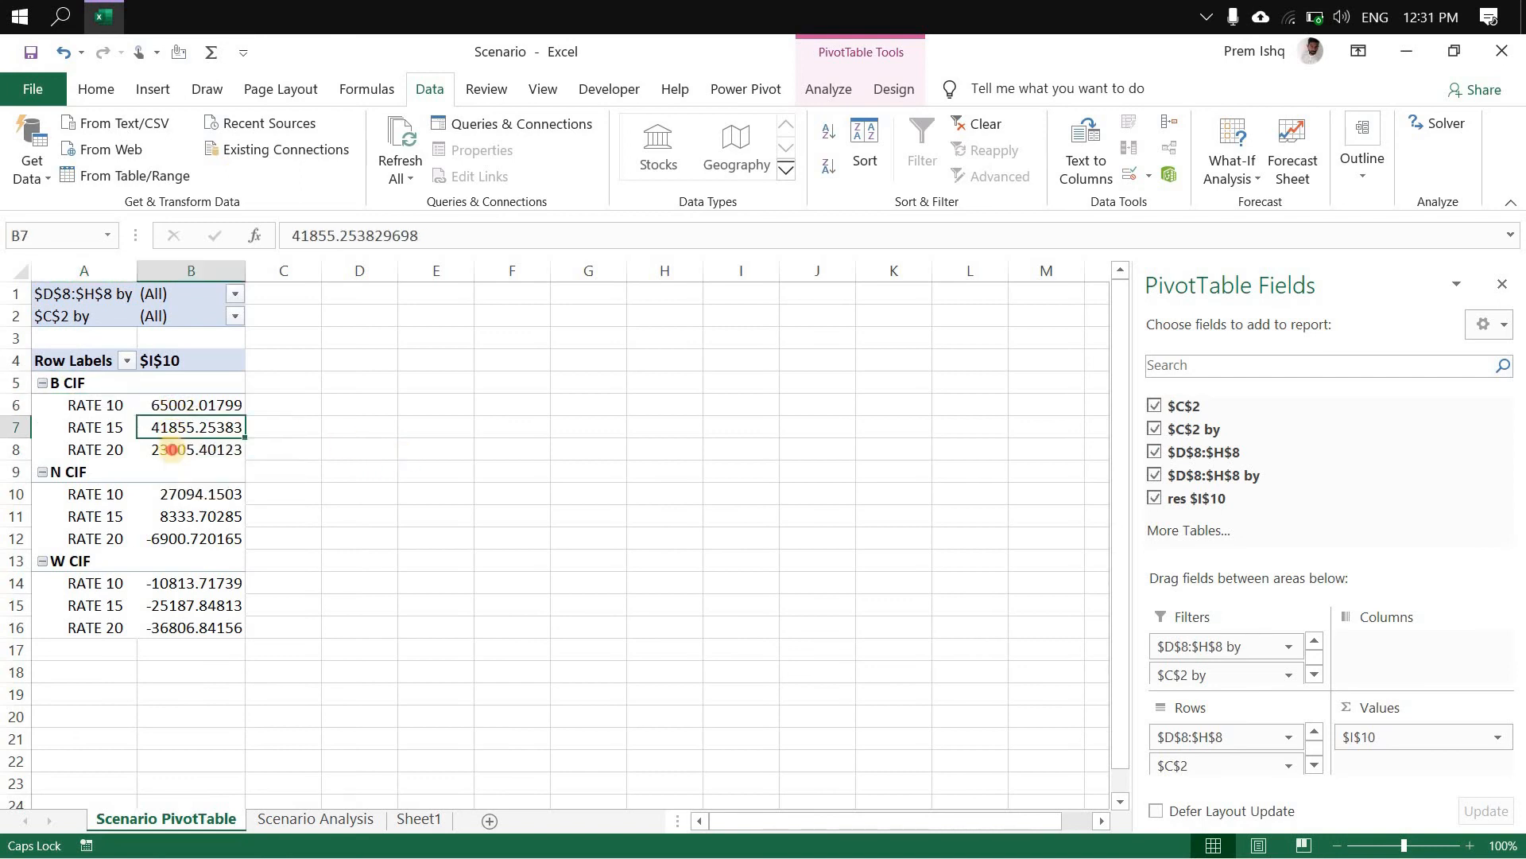
{"action": "left_click", "coordinate": [170, 448]}
{"action": "left_click", "coordinate": [182, 263]}
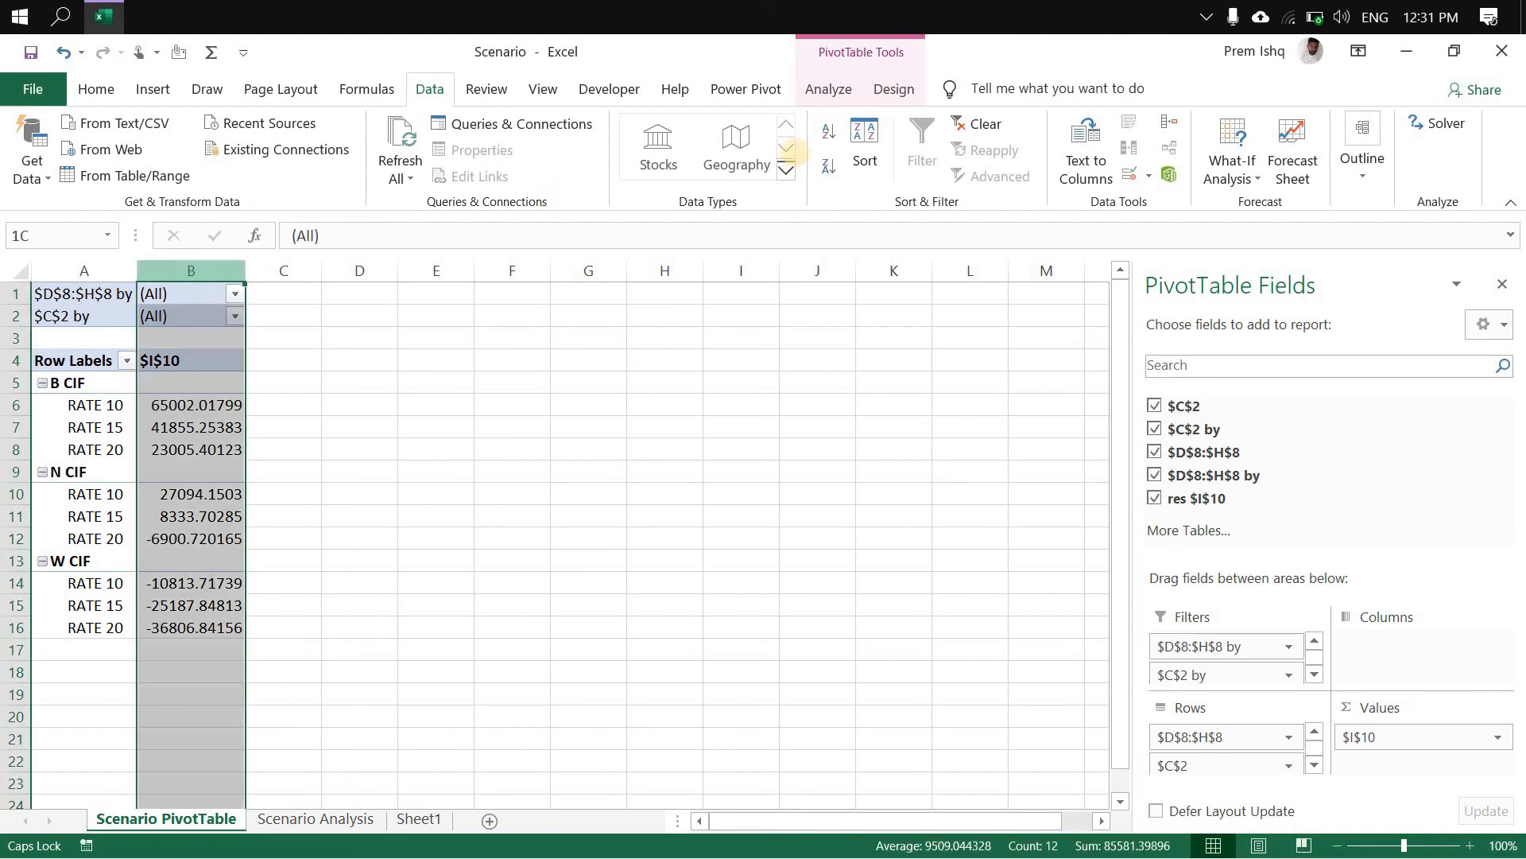
{"action": "left_click", "coordinate": [96, 88]}
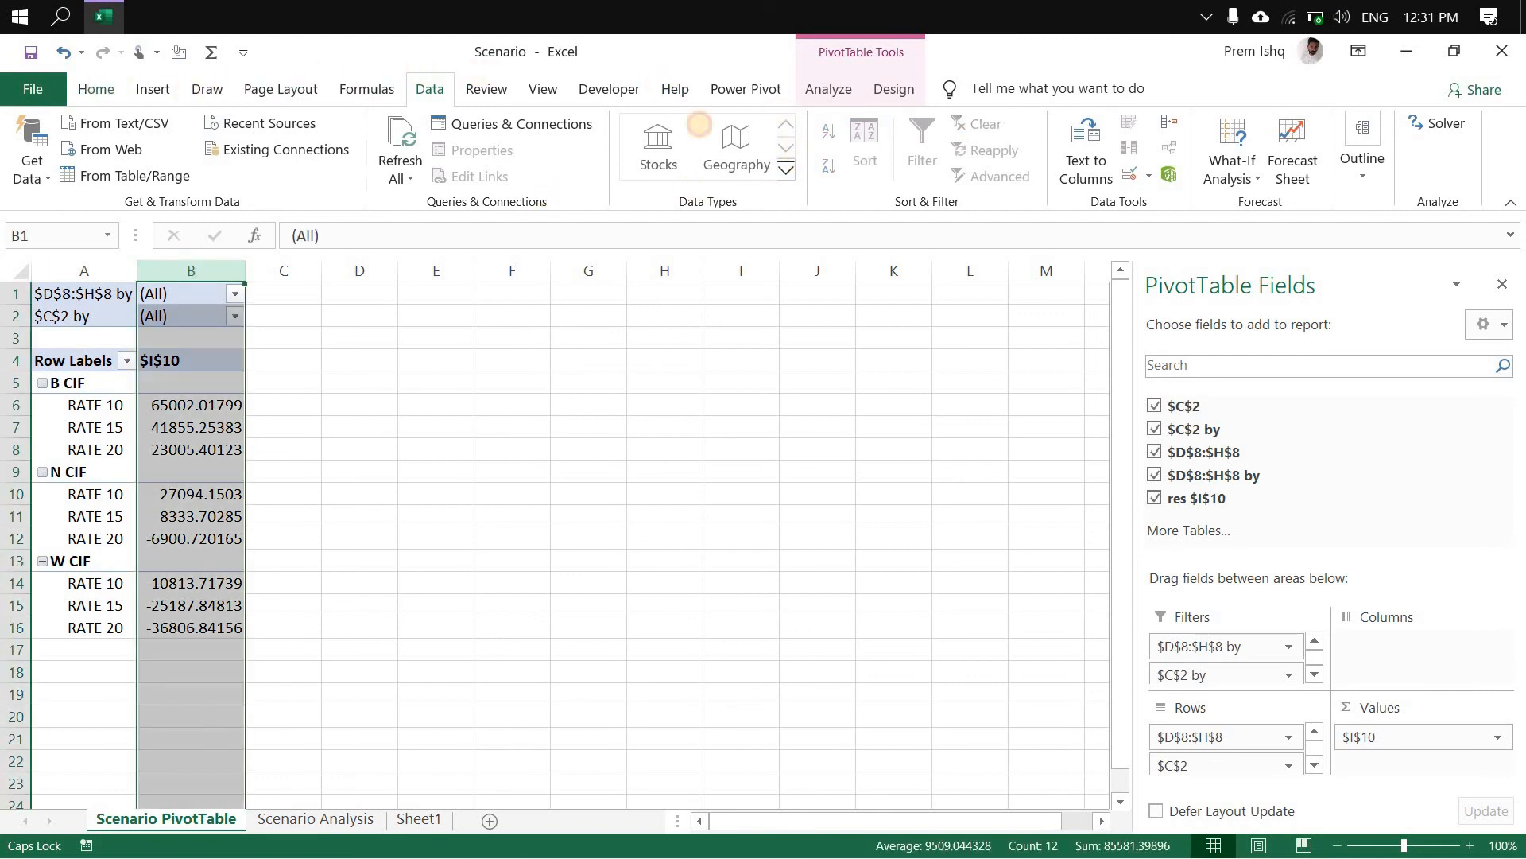
{"action": "left_click", "coordinate": [793, 132]}
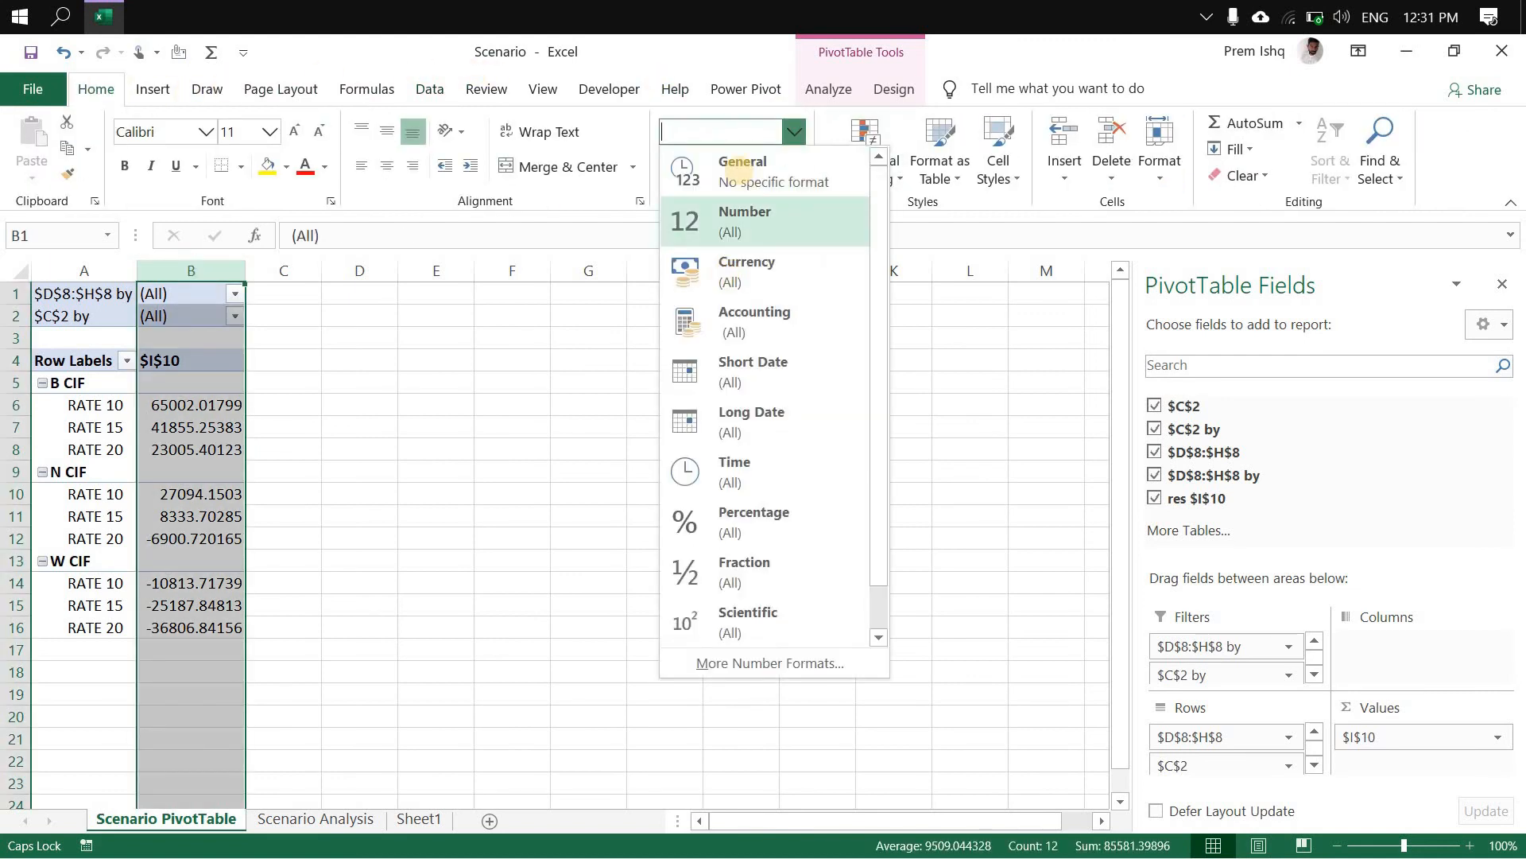
{"action": "left_click", "coordinate": [735, 201]}
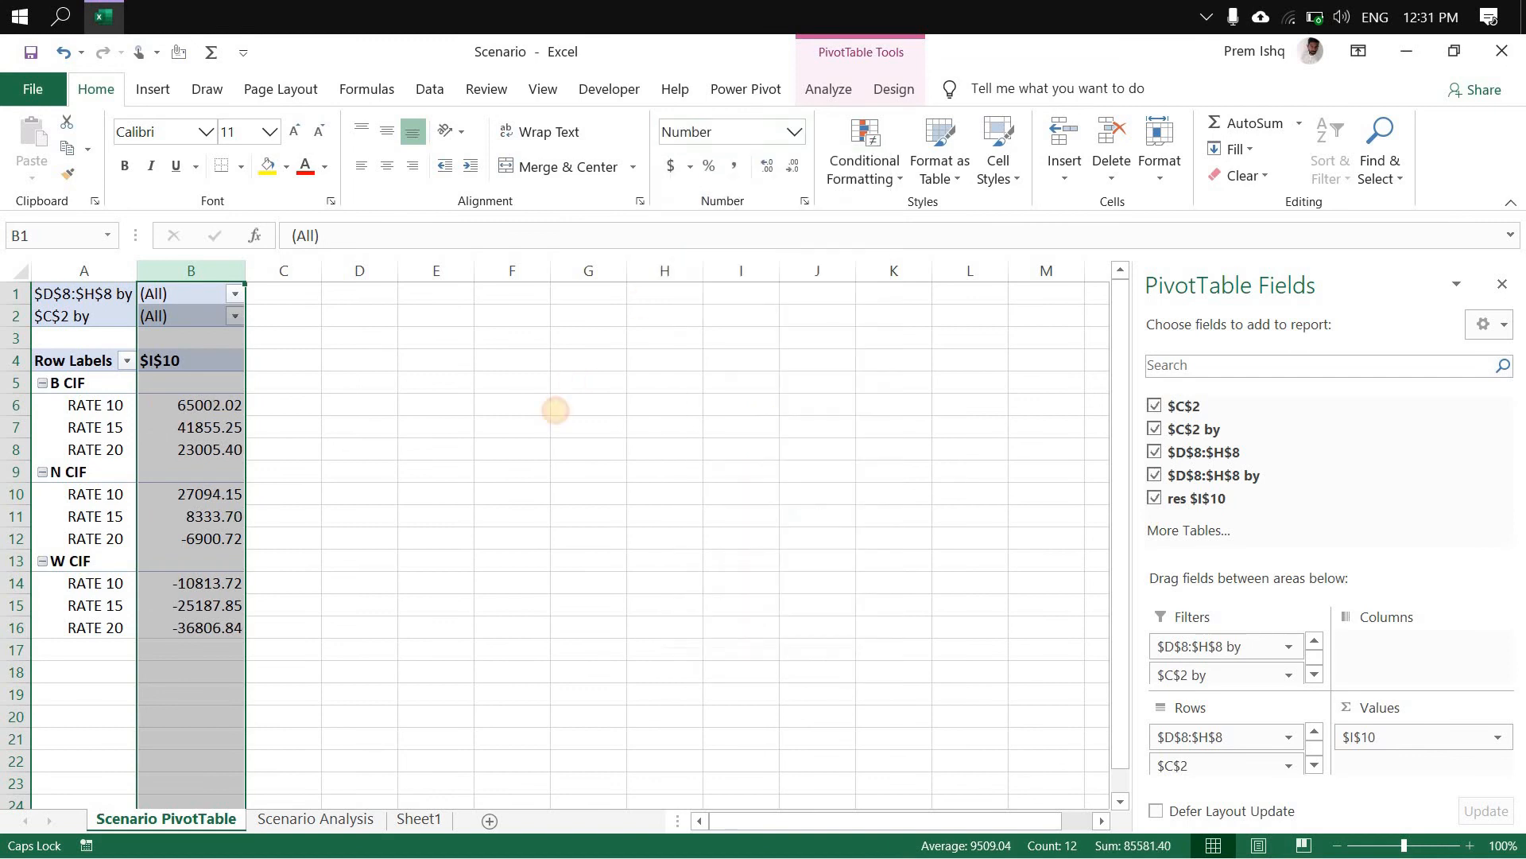
{"action": "left_click", "coordinate": [556, 411]}
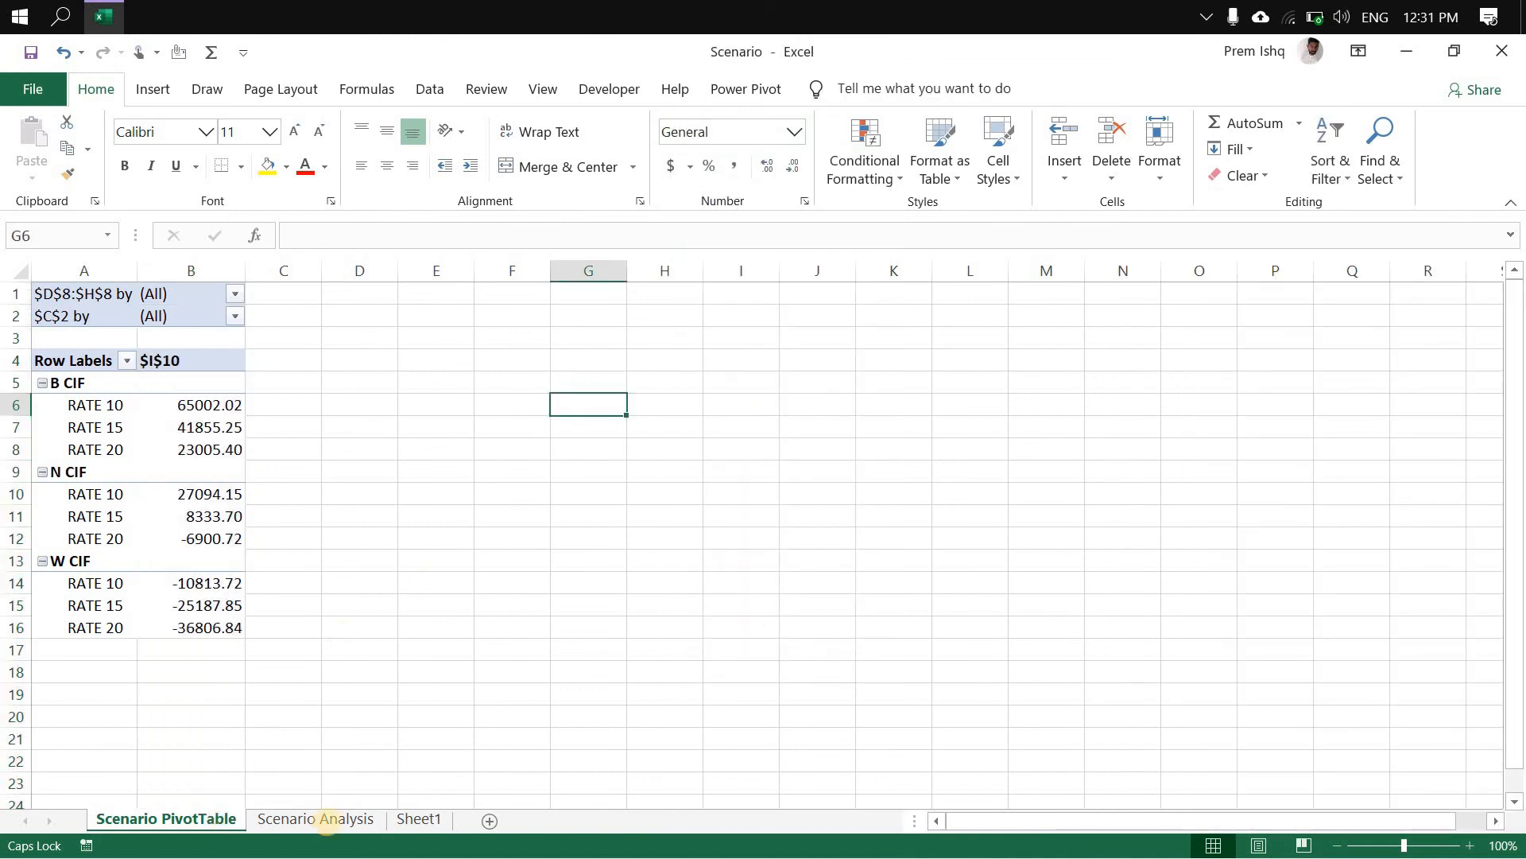
Return to the Scenario Analysis sheet and bring up the What-If Analysis choices for reopening the Scenario Manager.
{"action": "left_click", "coordinate": [332, 821]}
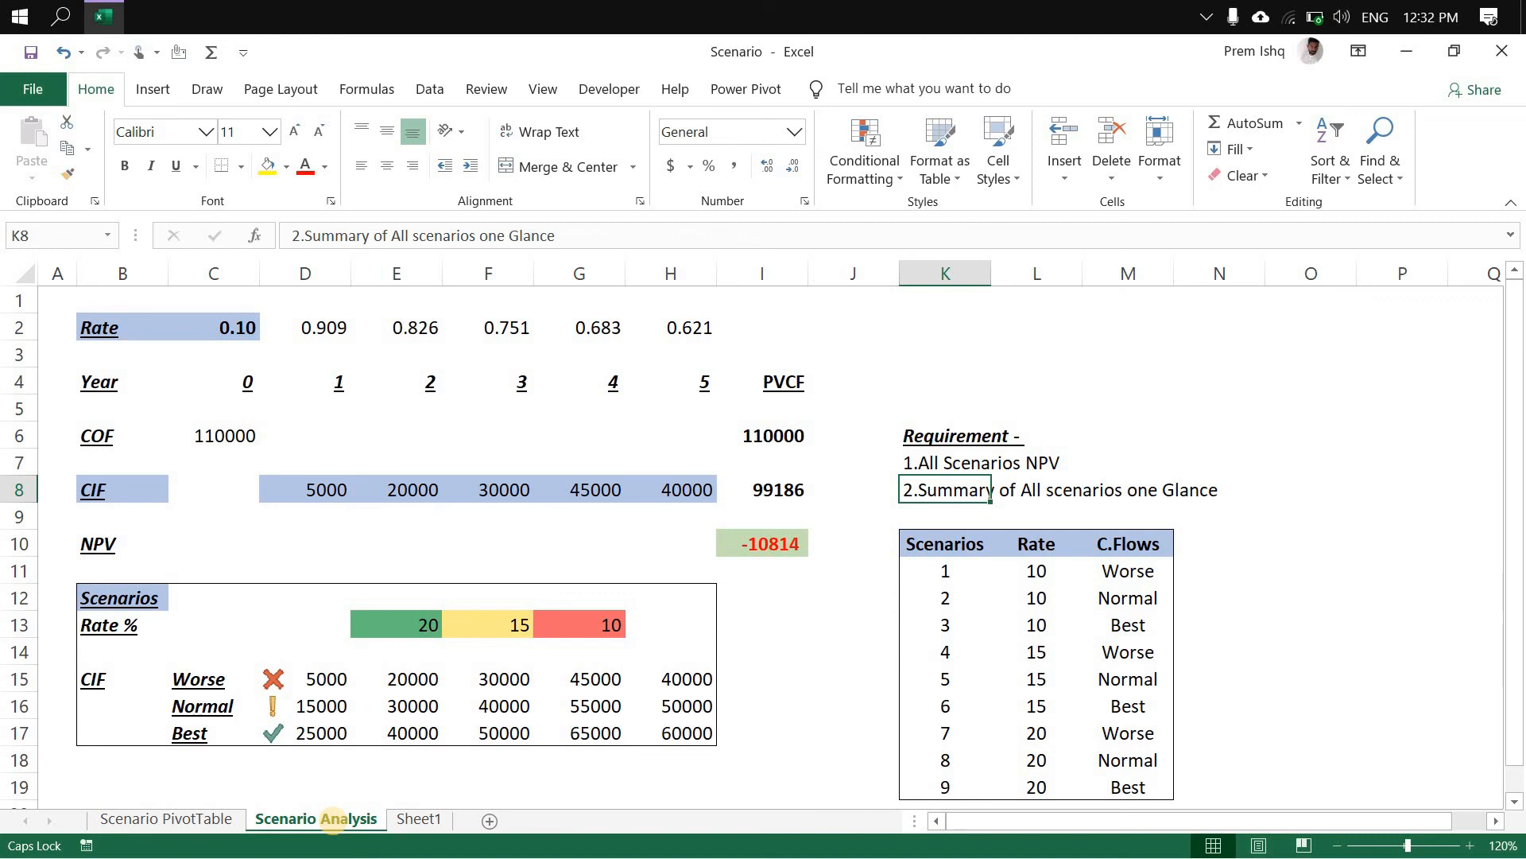
{"action": "left_click", "coordinate": [430, 89]}
{"action": "left_click", "coordinate": [1232, 151]}
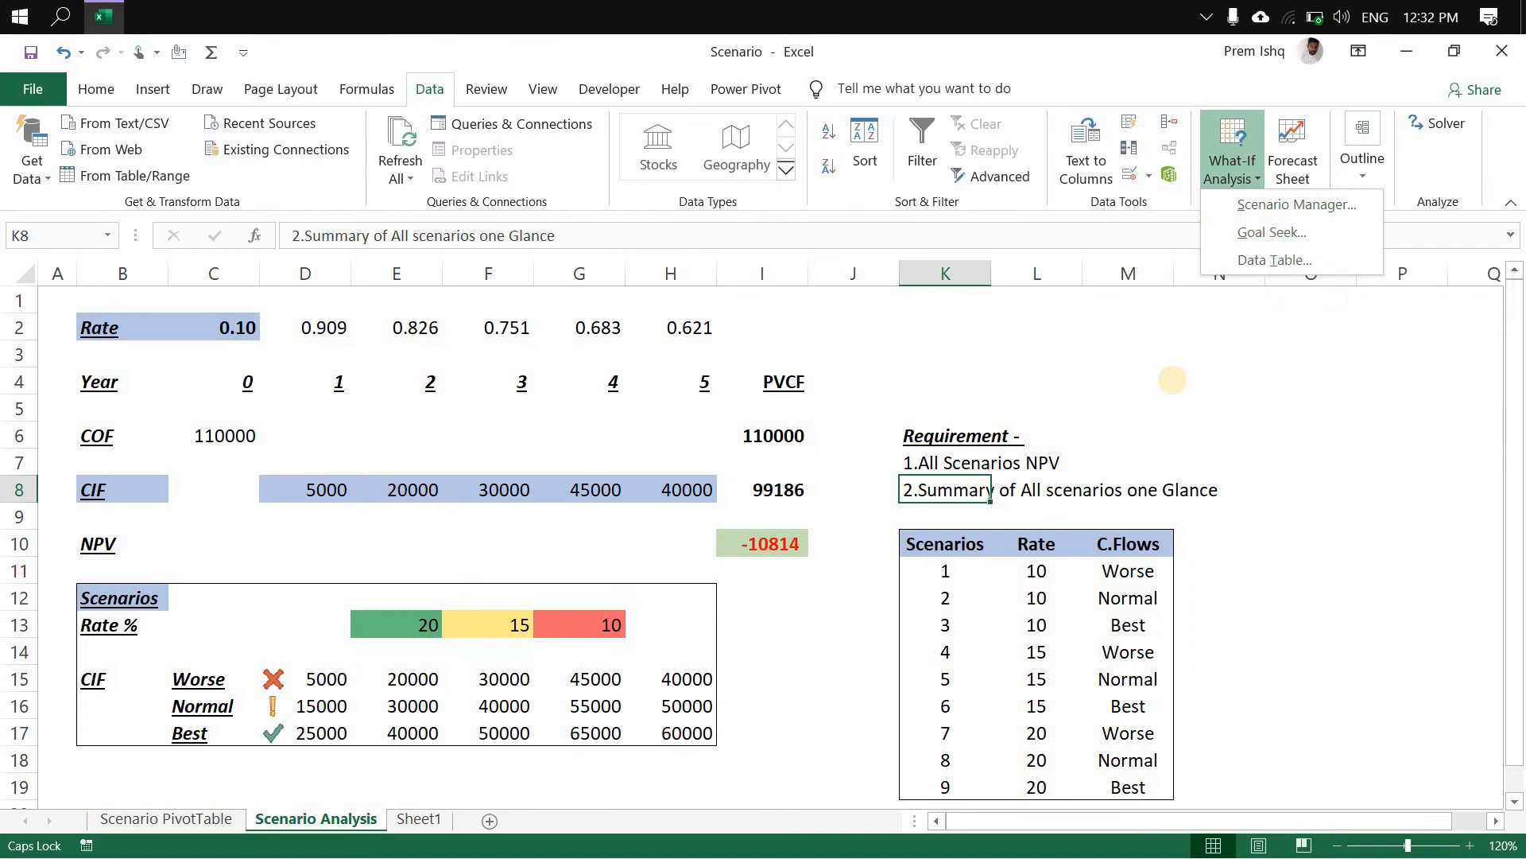
{"action": "left_click", "coordinate": [1173, 379]}
{"action": "left_click", "coordinate": [1231, 176]}
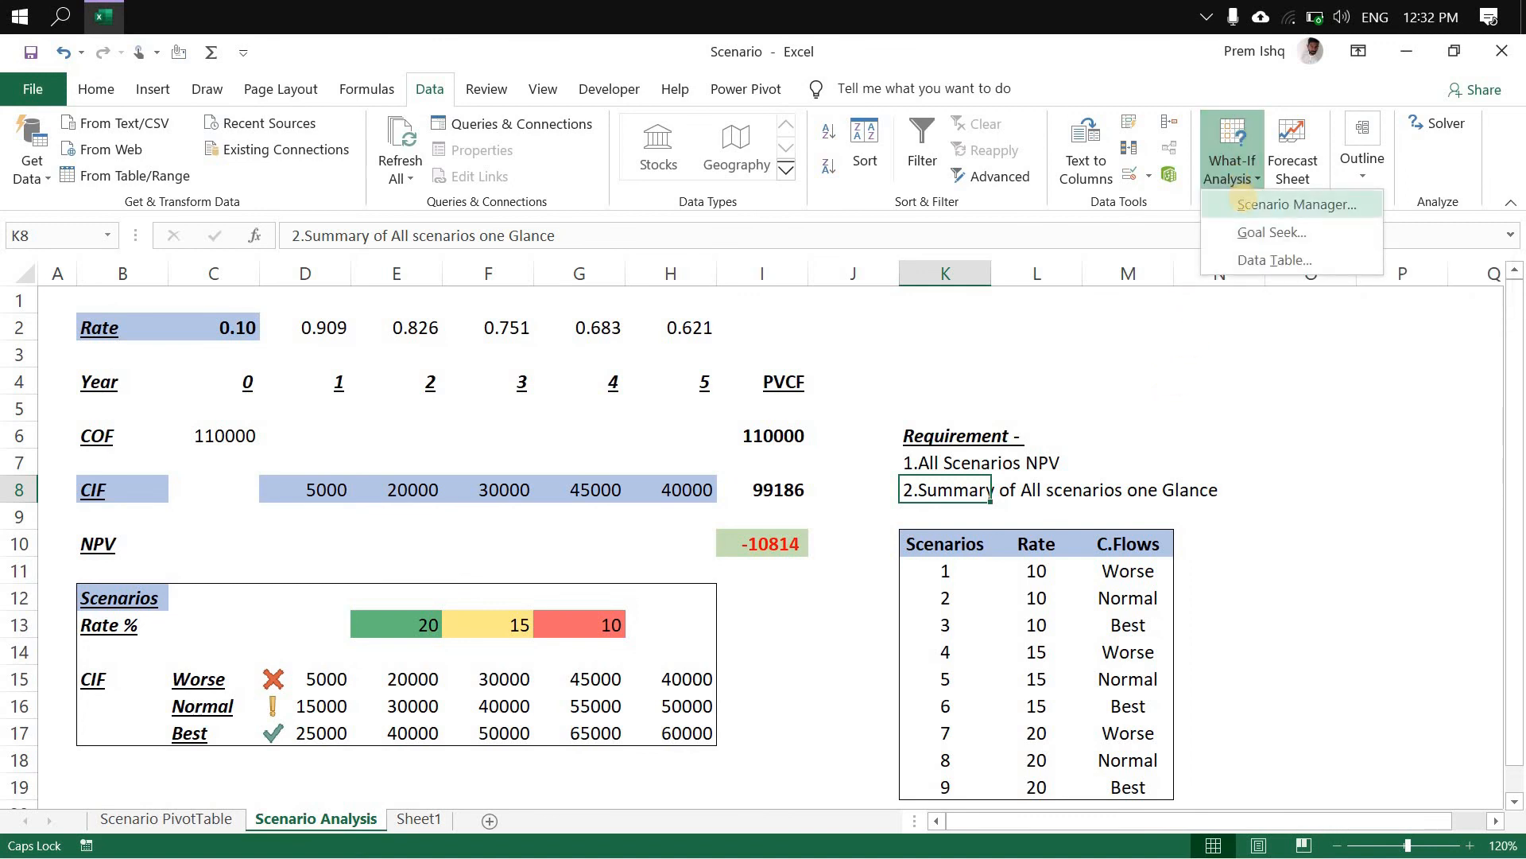